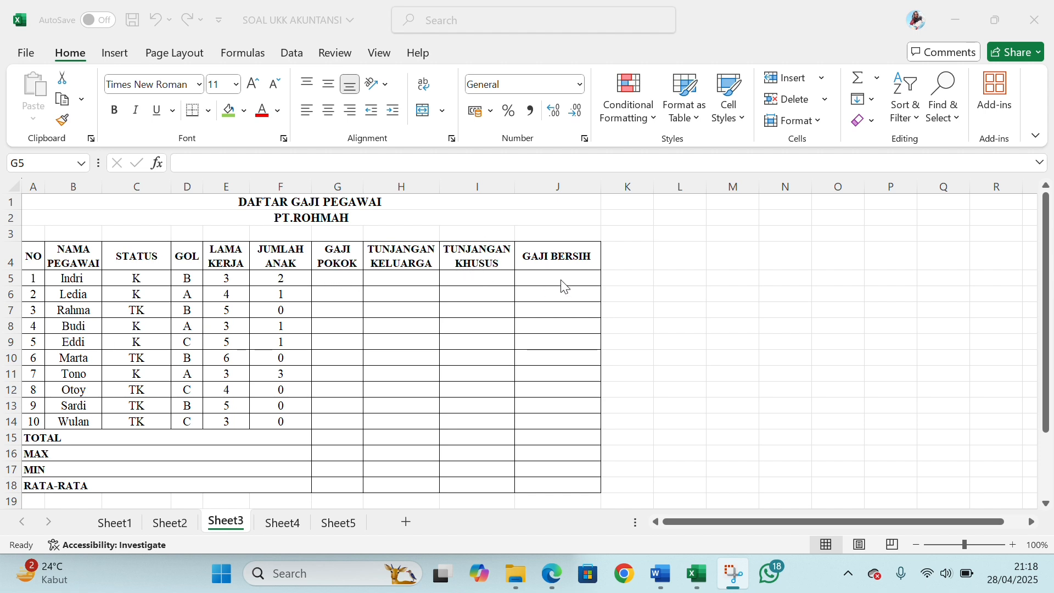
# - Examine the salary table and the Gaji Pokok, Tunjangan Keluarga and Tunjangan Khusus rules listed below it
pyautogui.scroll(-2, 564, 287)
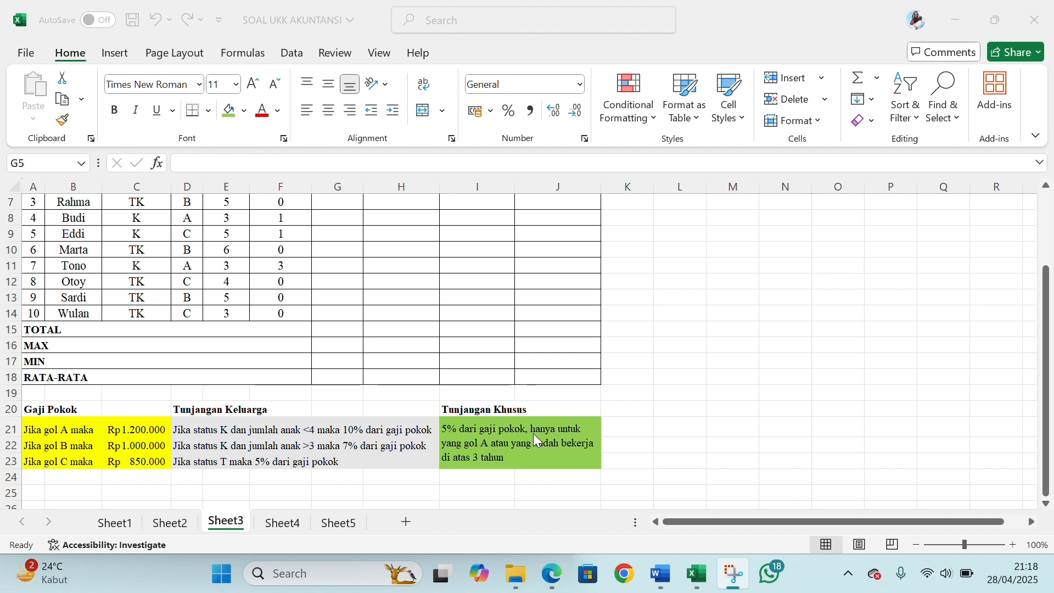
pyautogui.scroll(2, 405, 370)
pyautogui.doubleClick(336, 280)
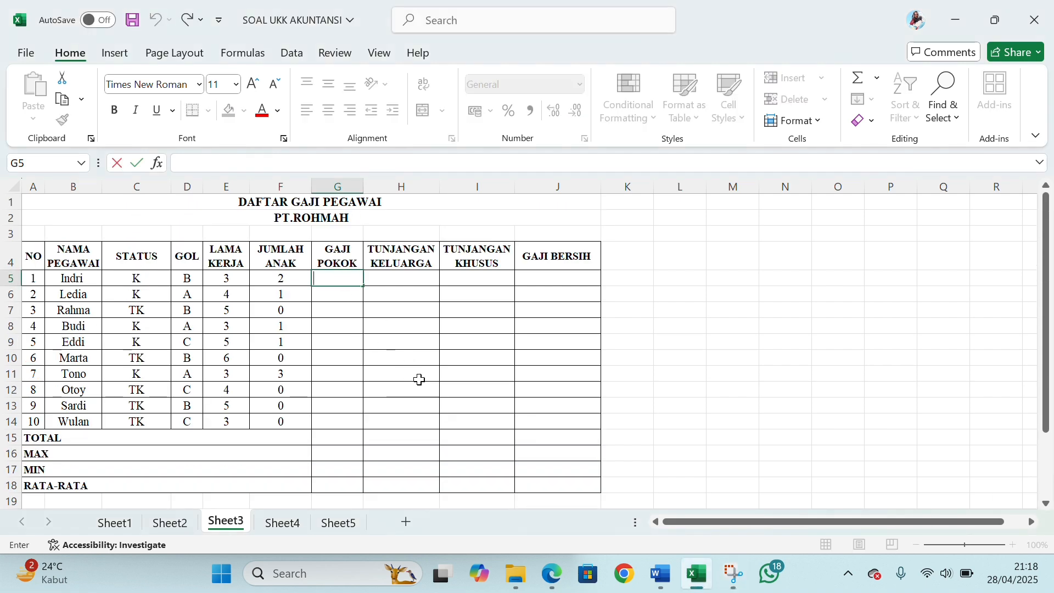
pyautogui.scroll(-2, 335, 325)
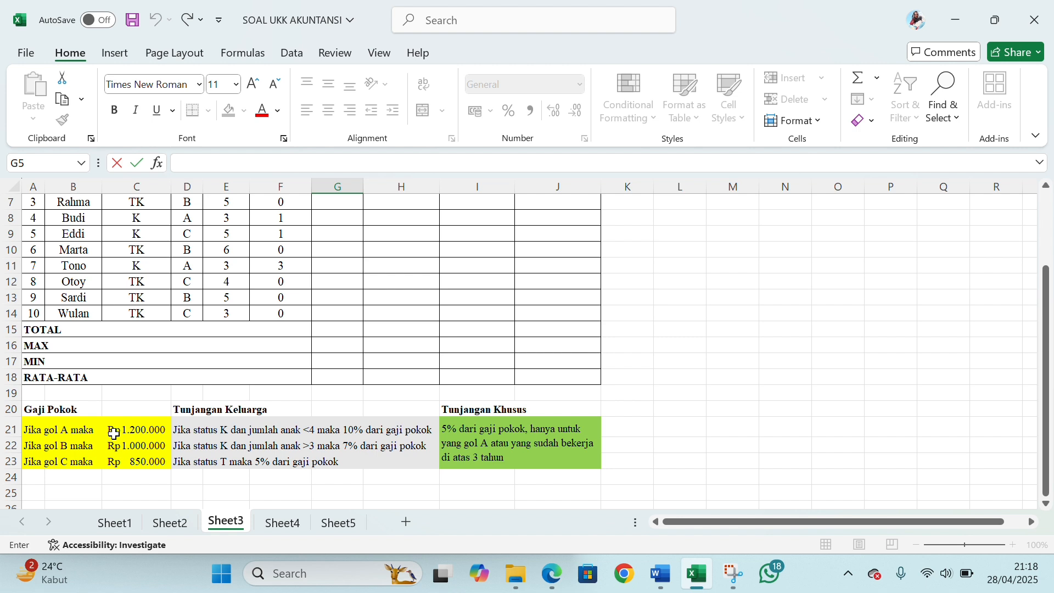
pyautogui.scroll(2, 114, 434)
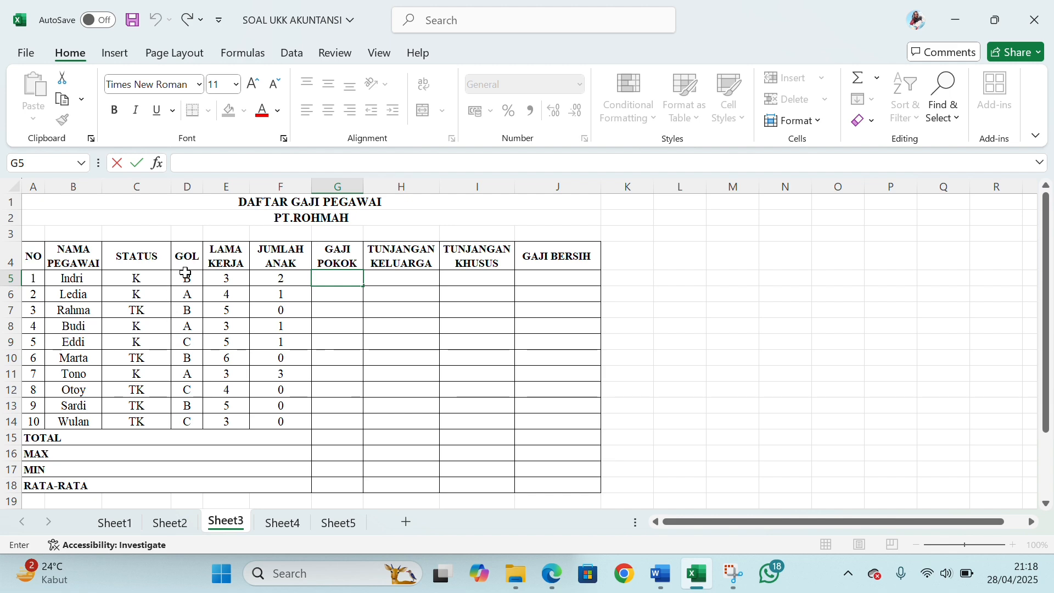
pyautogui.scroll(-1, 199, 359)
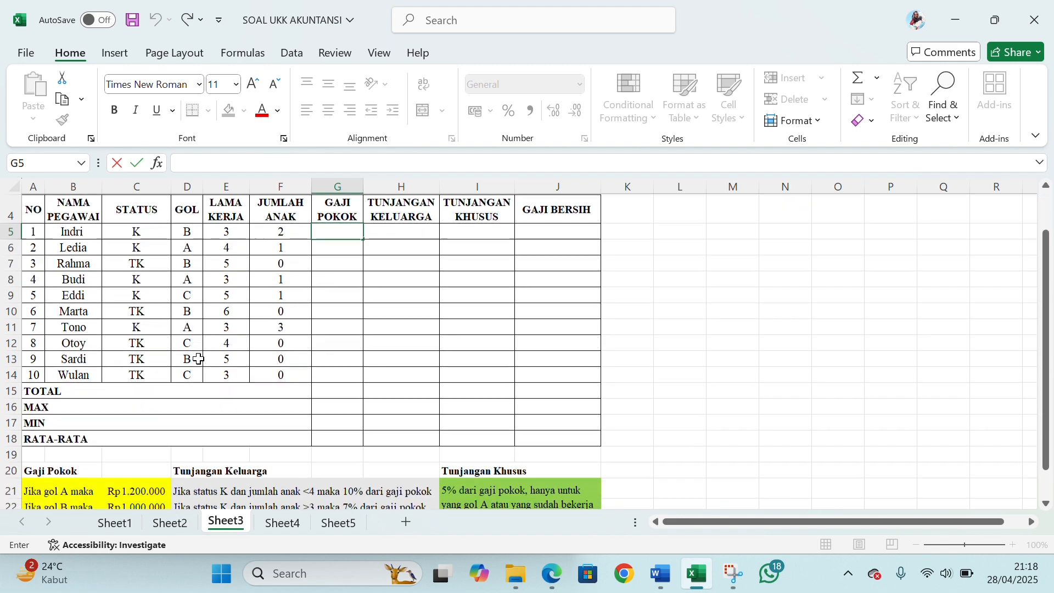
pyautogui.scroll(-1, 83, 461)
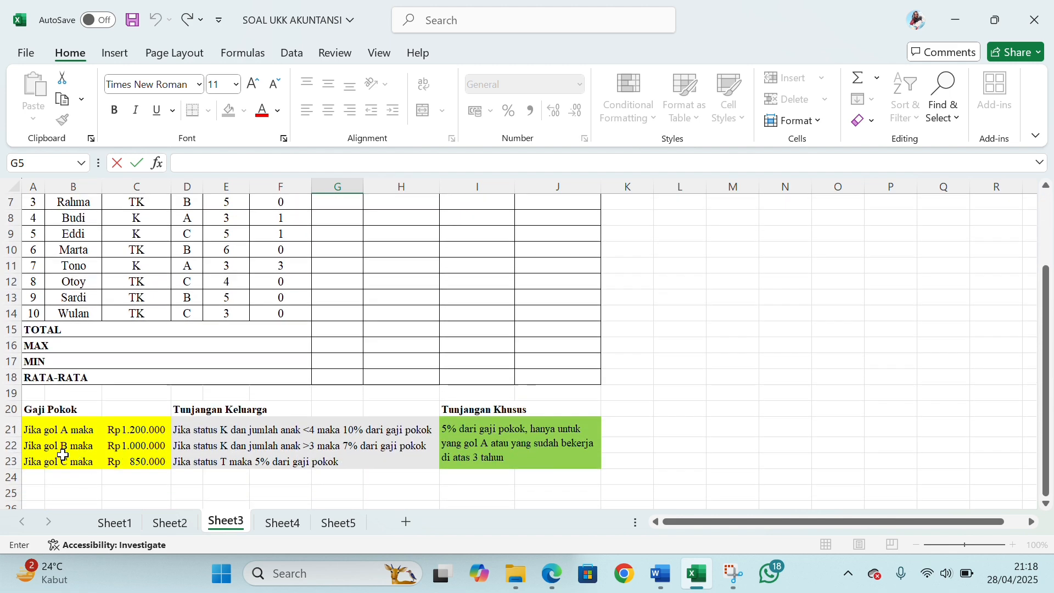
pyautogui.scroll(2, 59, 440)
# - Begin an IF formula in G5 that returns 1200000 when D5 equals "A", leaving its false argument open
pyautogui.click(356, 295)
pyautogui.click(349, 278)
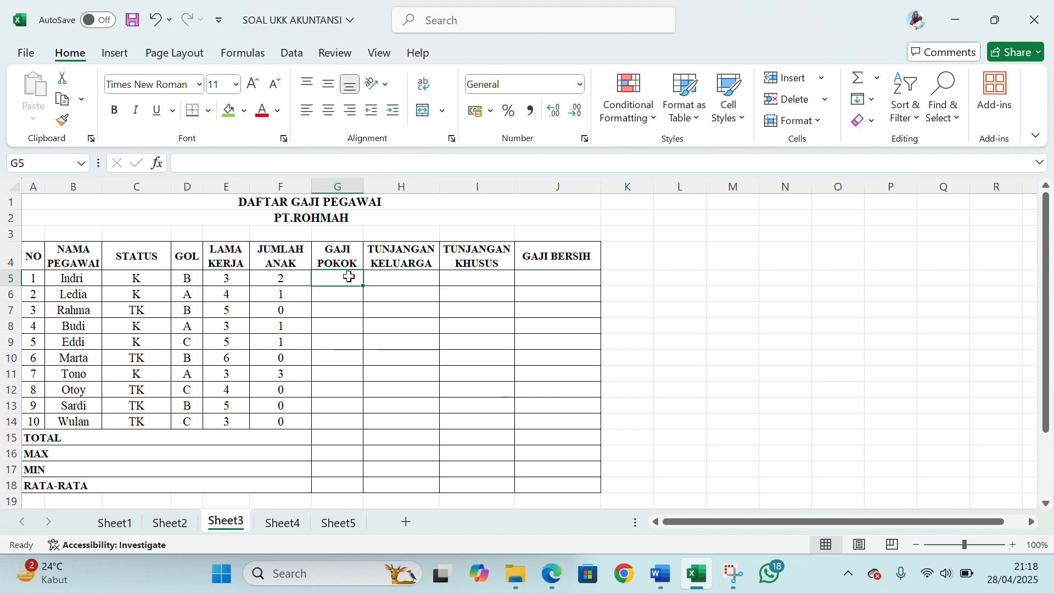
pyautogui.write('=')
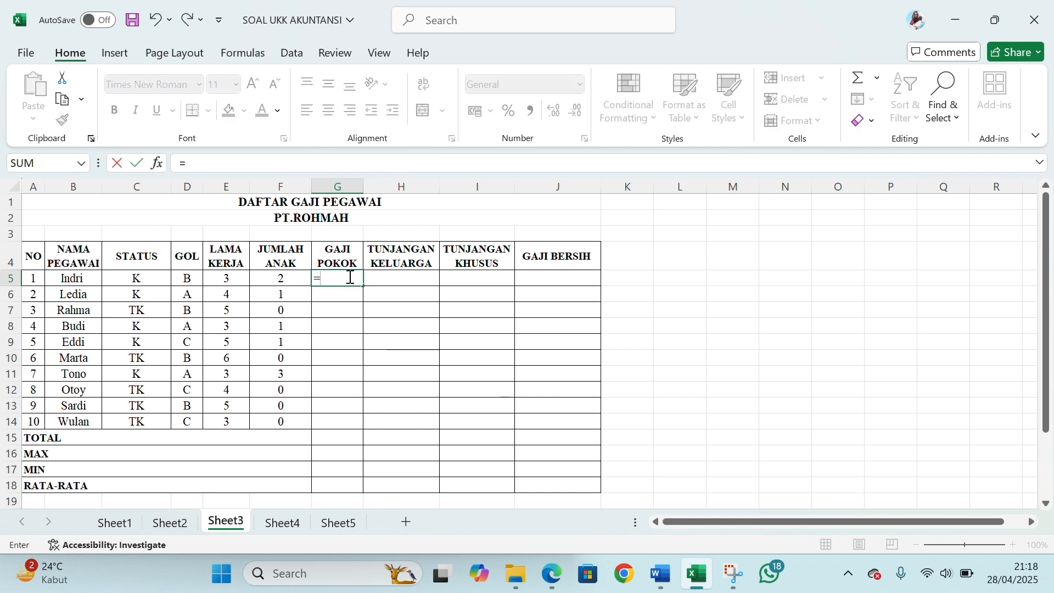
pyautogui.write('IF')
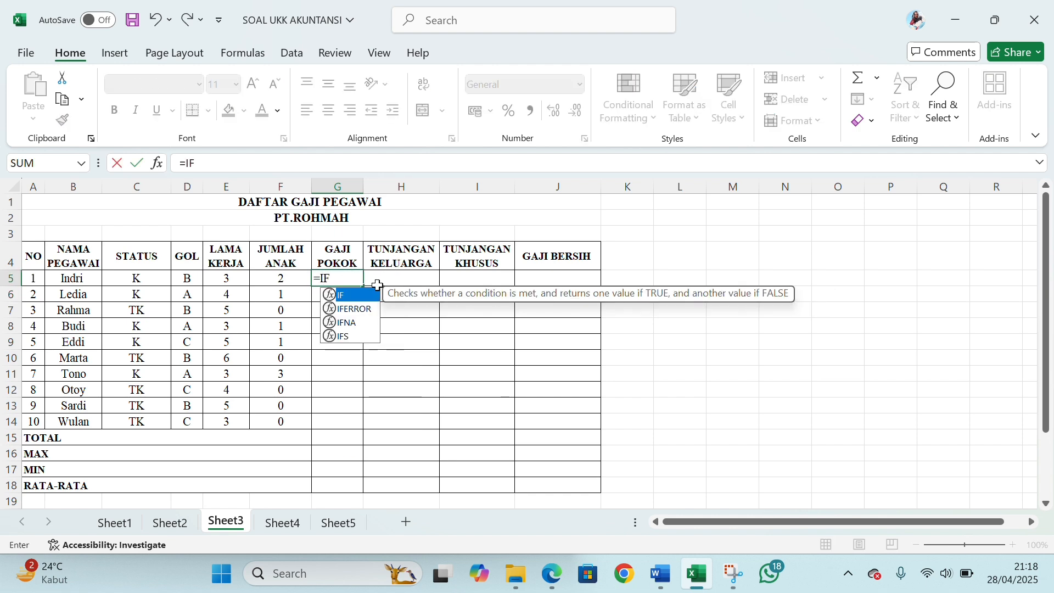
pyautogui.doubleClick(355, 296)
pyautogui.scroll(-2, 358, 307)
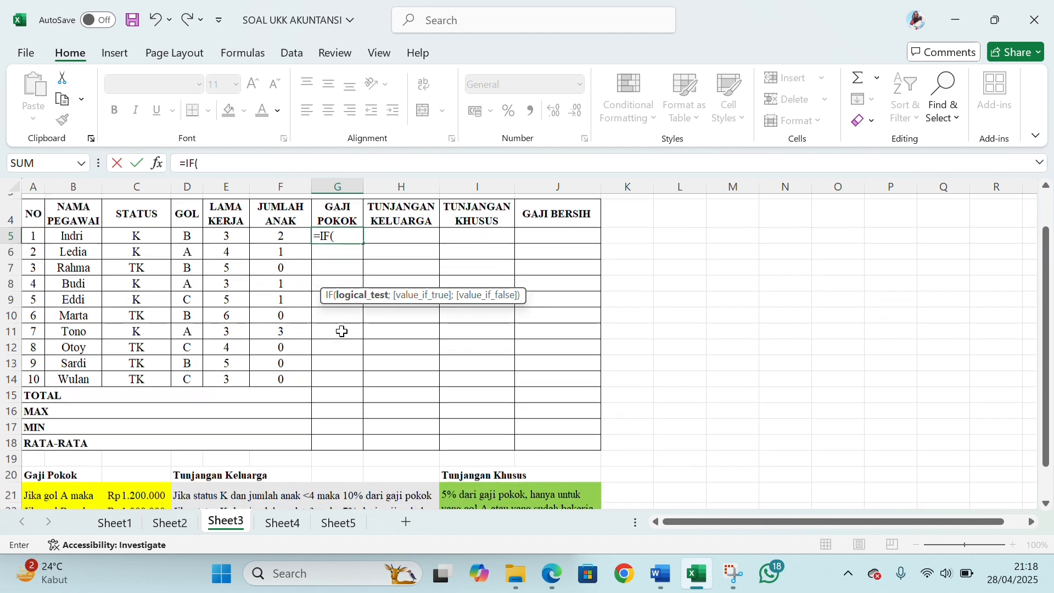
pyautogui.scroll(2, 252, 327)
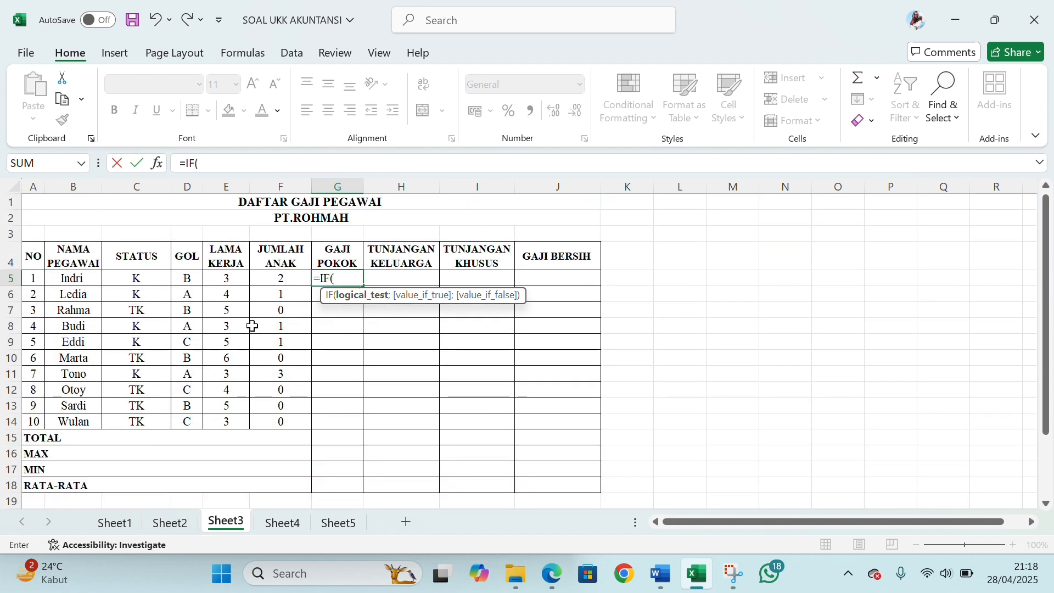
pyautogui.click(191, 278)
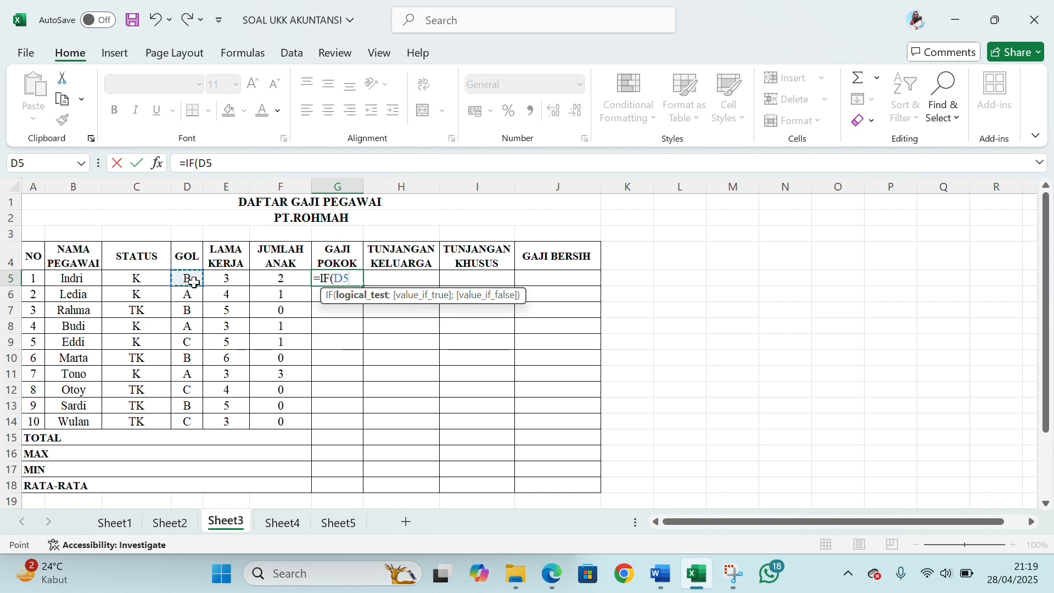
pyautogui.write('="A";')
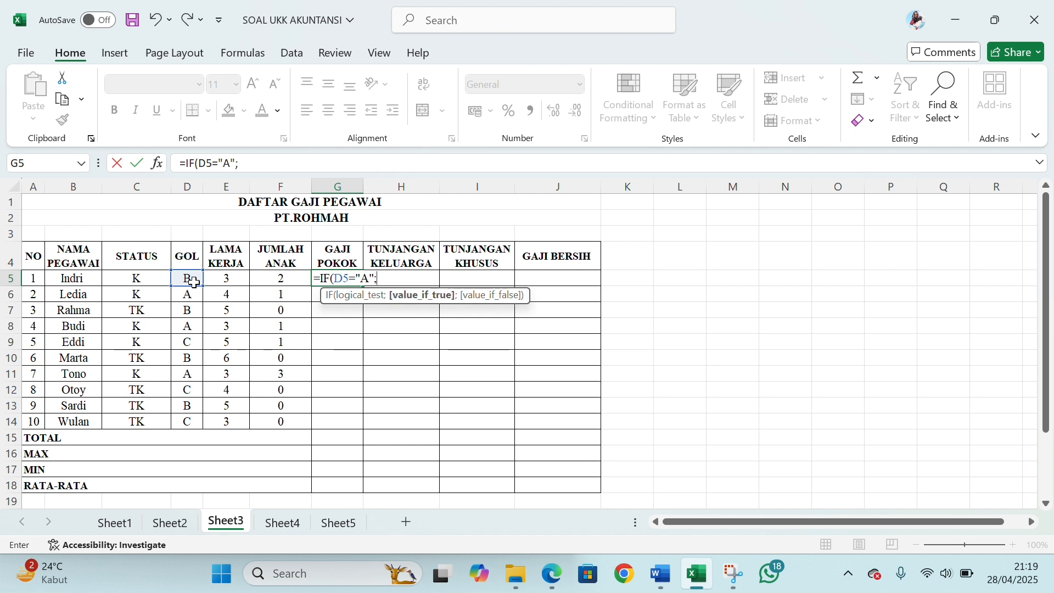
pyautogui.write('1200000')
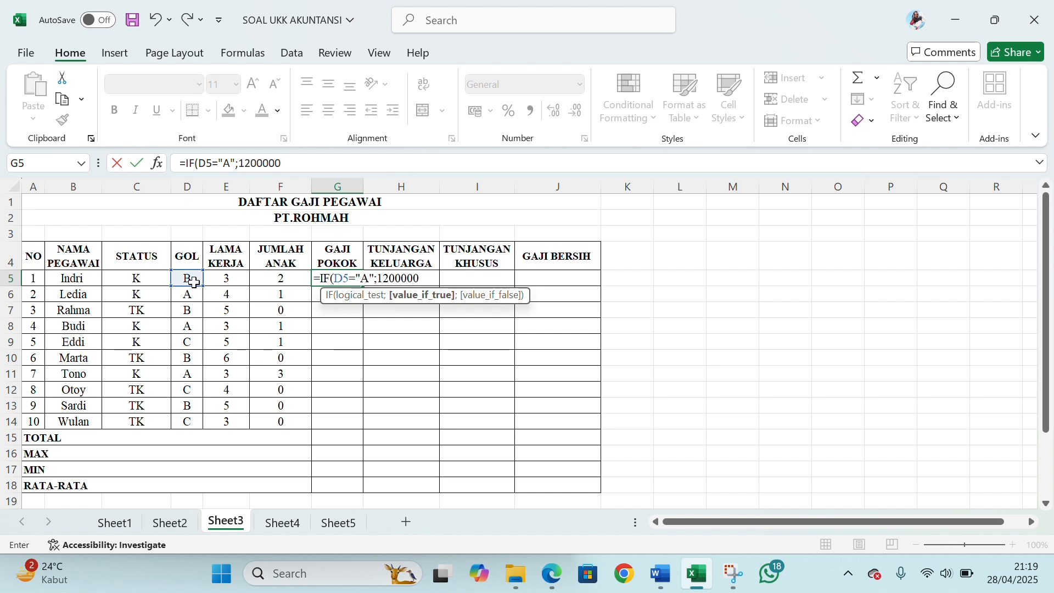
pyautogui.write(';')
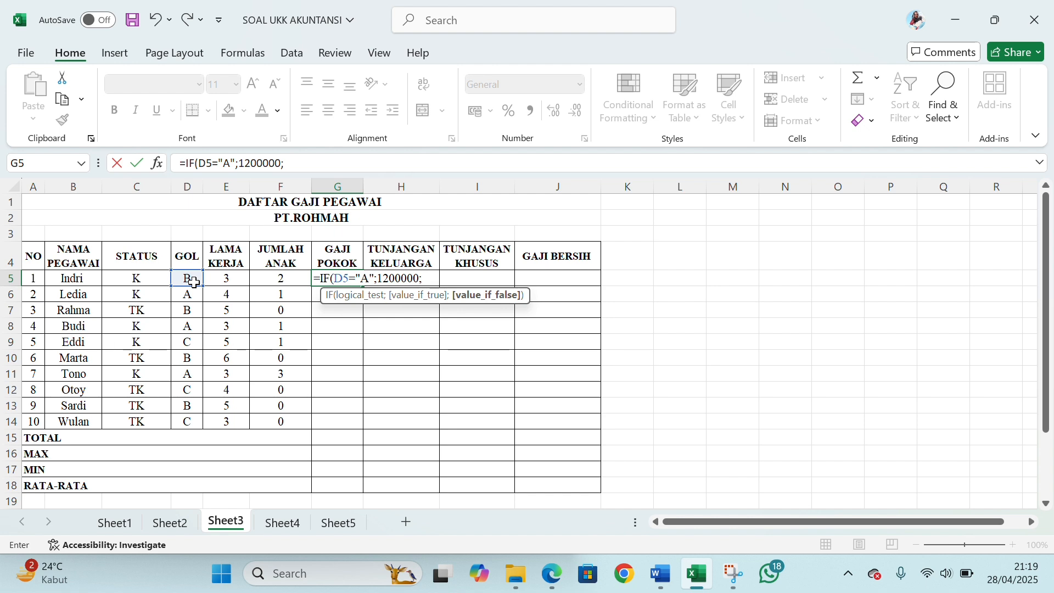
# - Nest a second IF in the G5 formula that returns 1000000 when D5 equals "B"
pyautogui.write('IF')
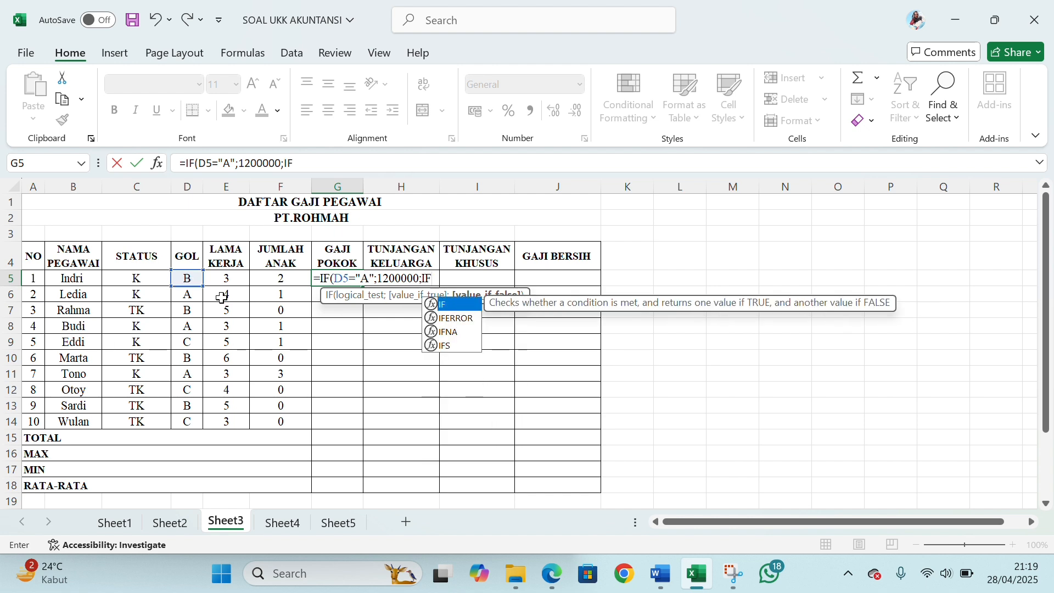
pyautogui.doubleClick(459, 304)
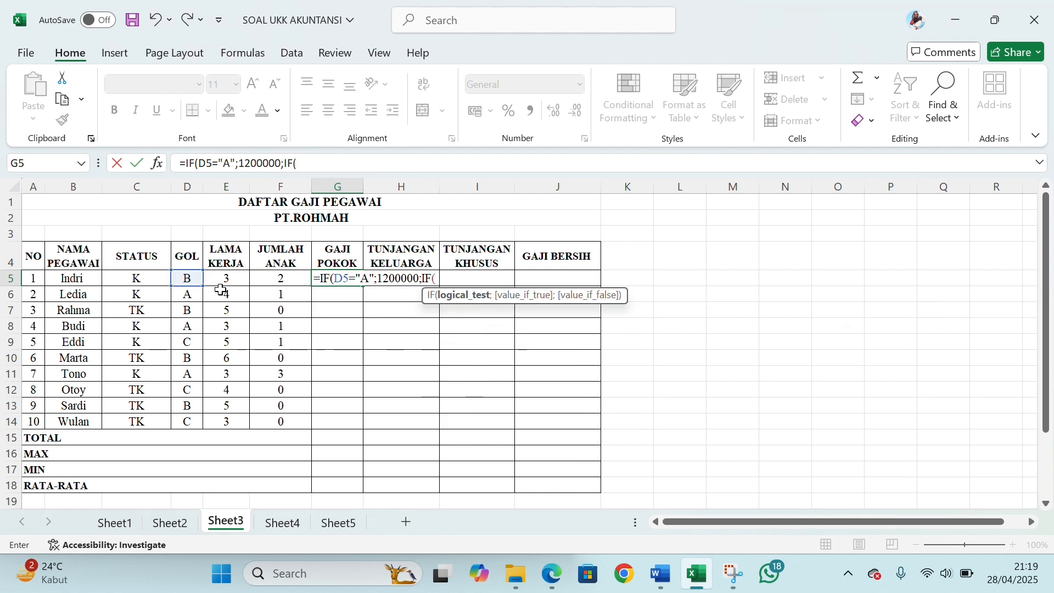
pyautogui.click(183, 278)
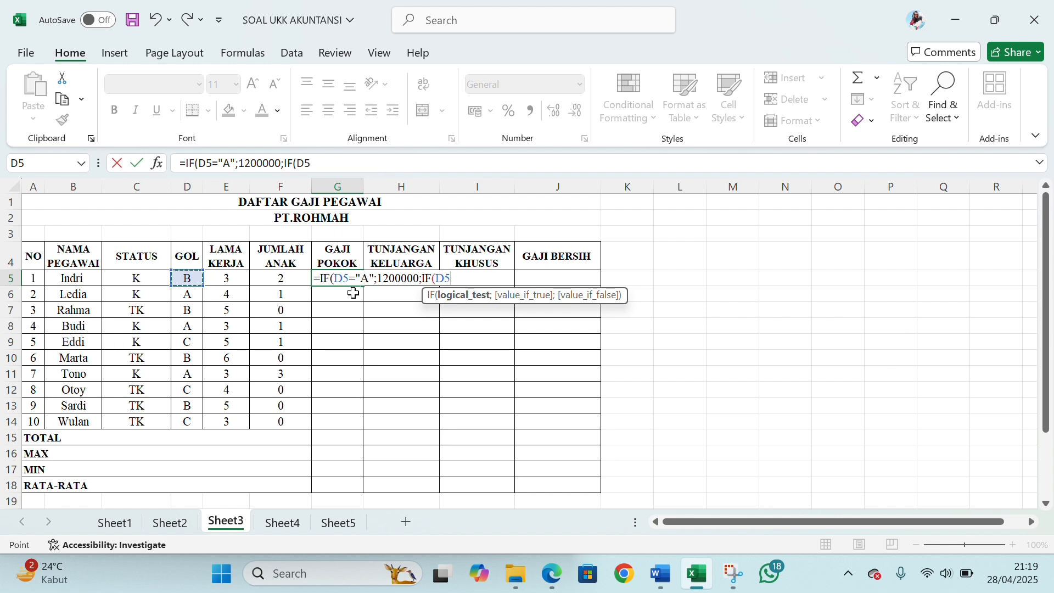
pyautogui.write('="B"')
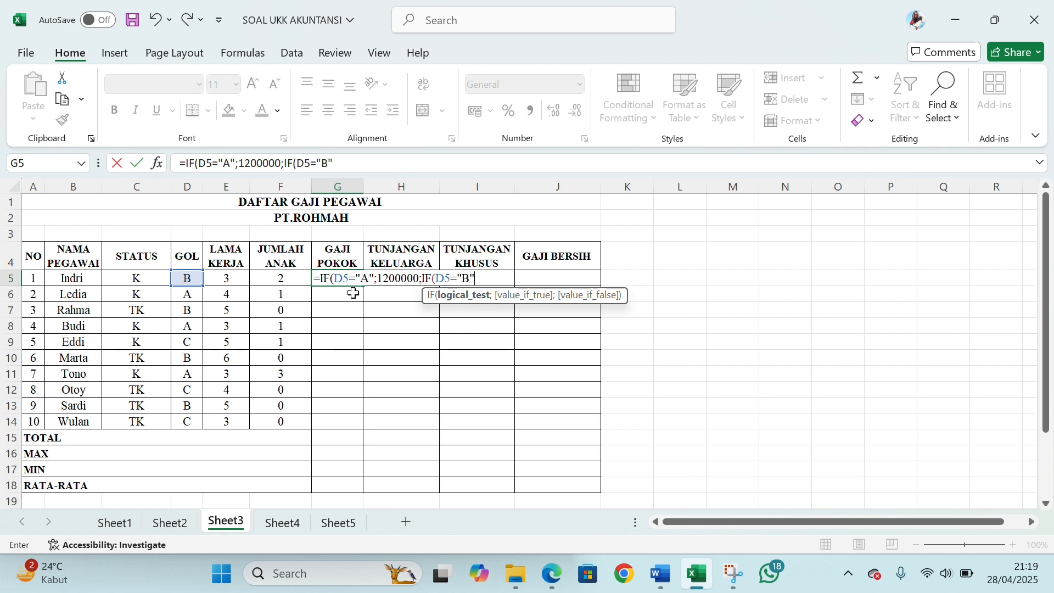
pyautogui.write(';')
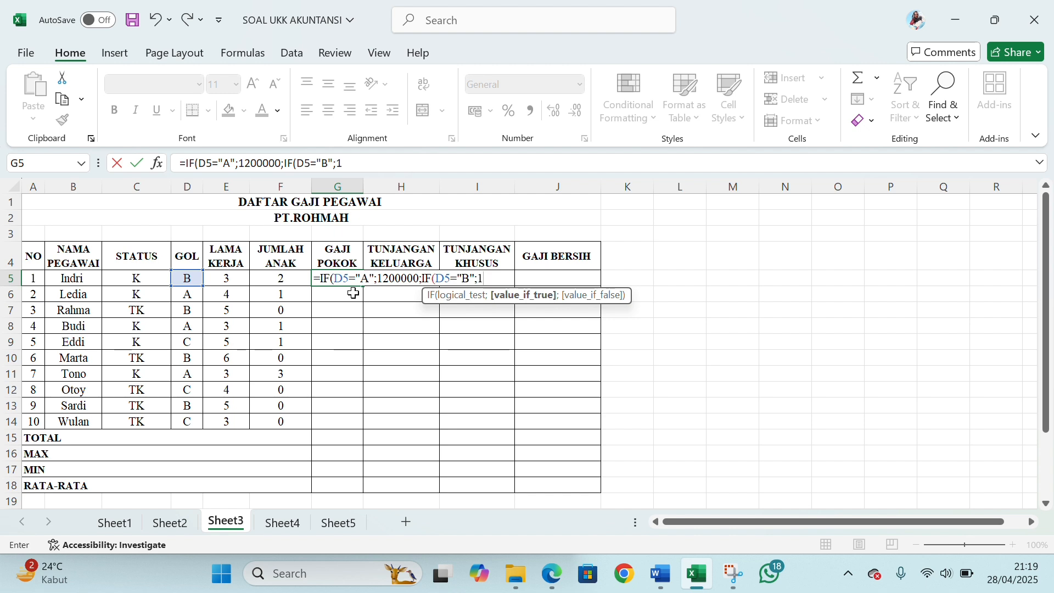
pyautogui.write('1000000')
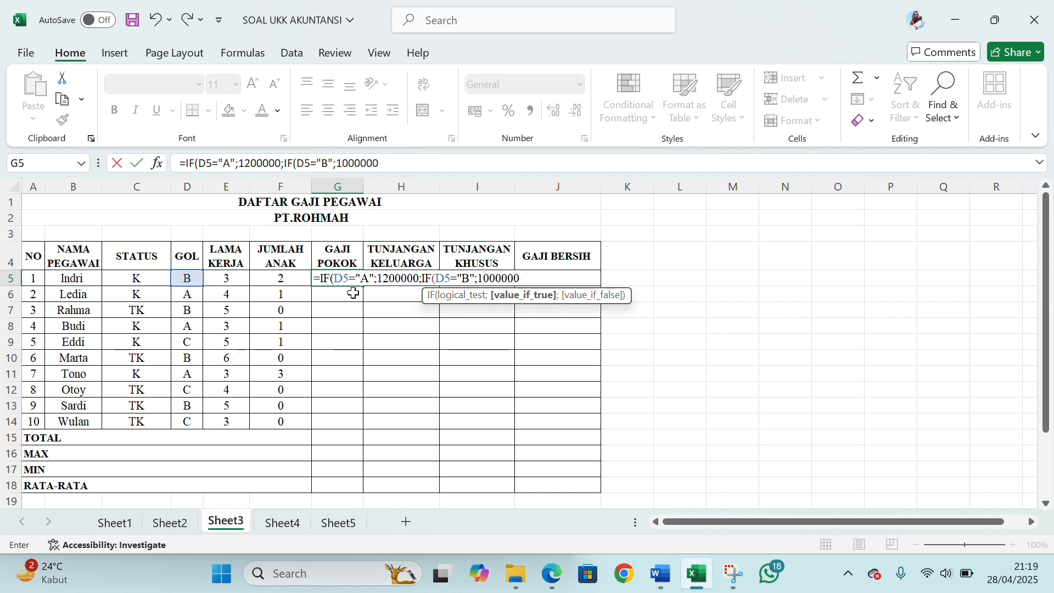
pyautogui.write(';')
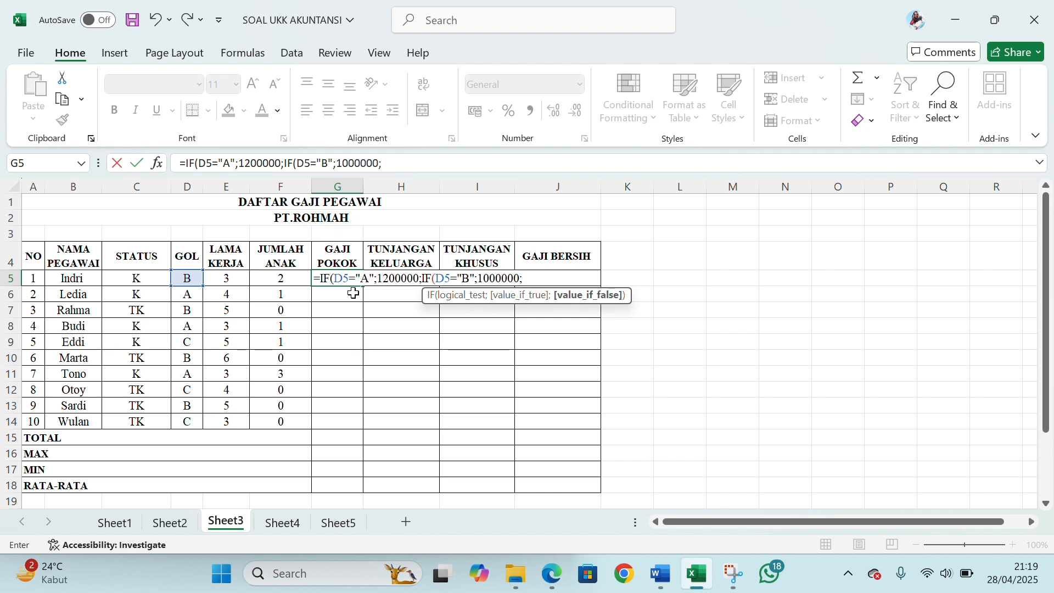
# - Nest a third IF returning 850000 when D5 equals "C", and complete the G5 formula
pyautogui.write('IF')
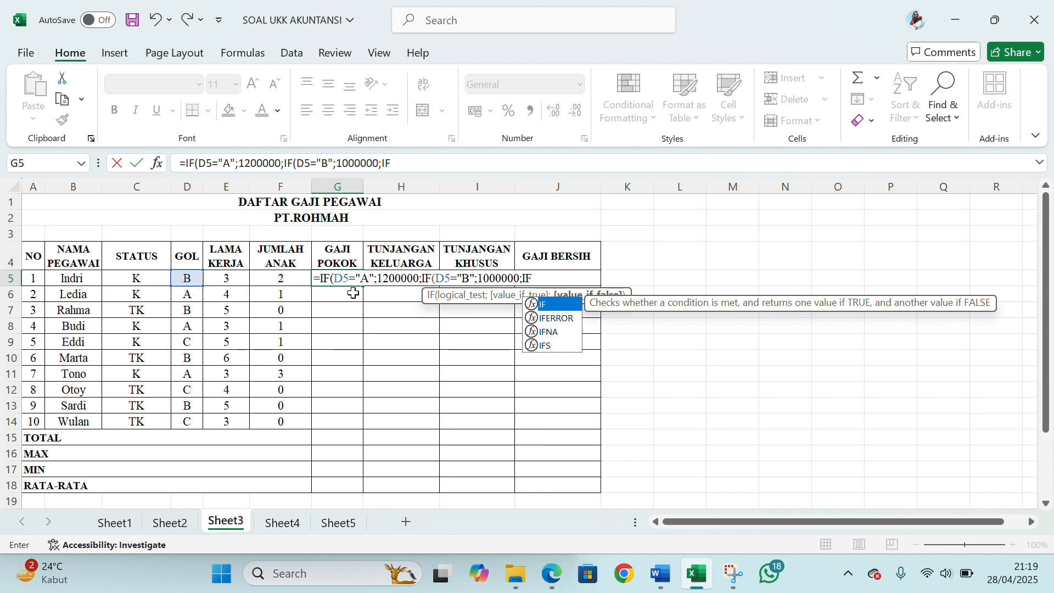
pyautogui.doubleClick(530, 303)
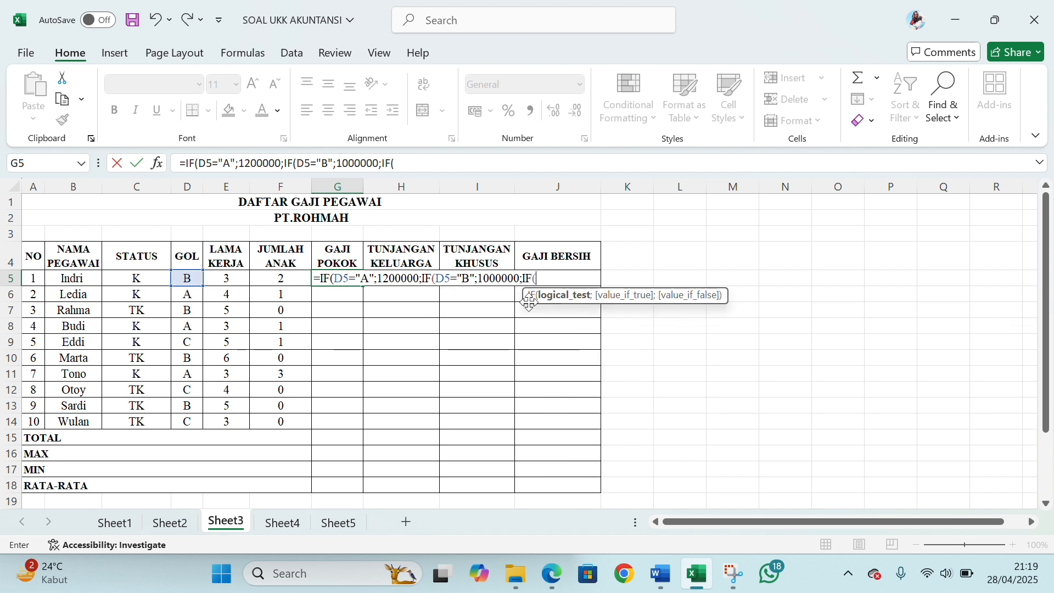
pyautogui.click(189, 280)
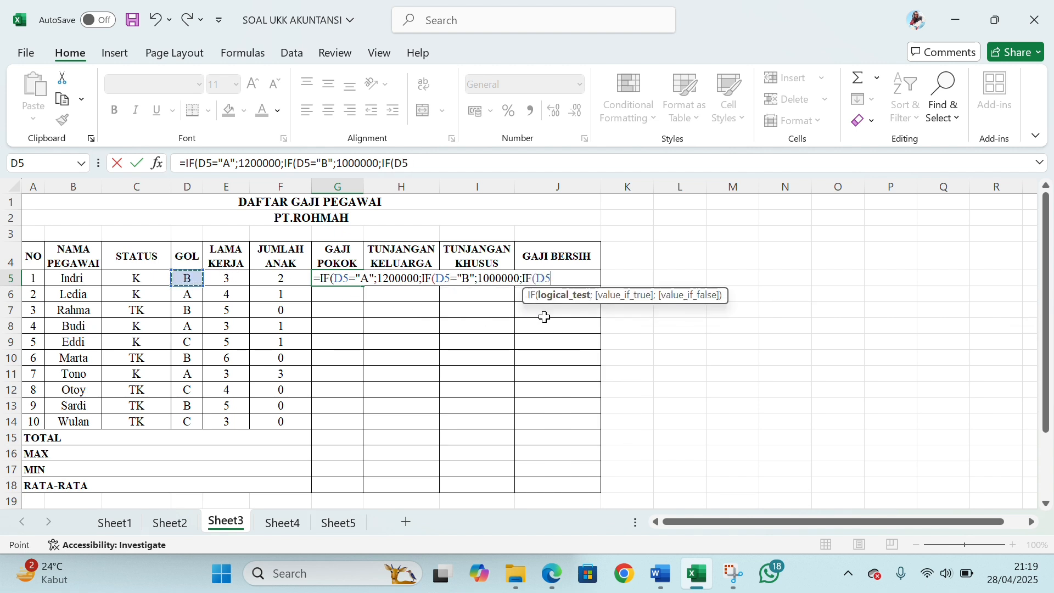
pyautogui.write('="C')
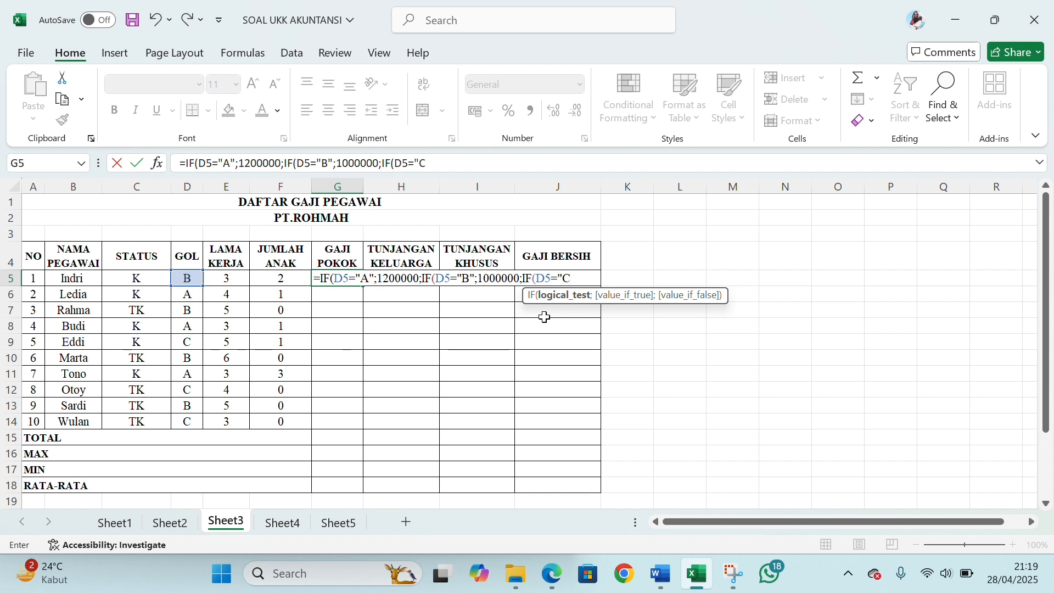
pyautogui.write('";')
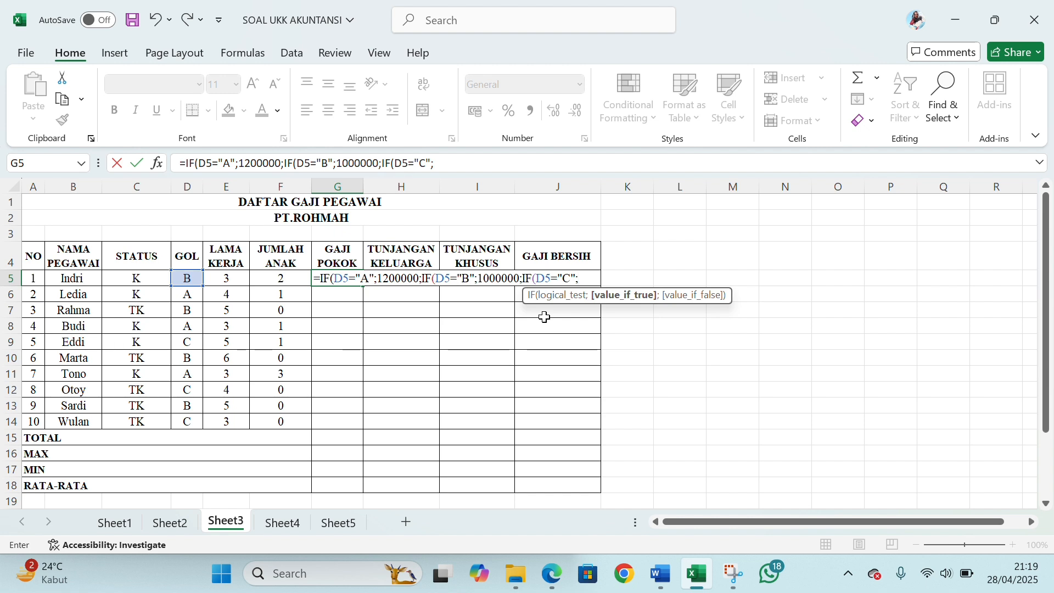
pyautogui.write('850000')
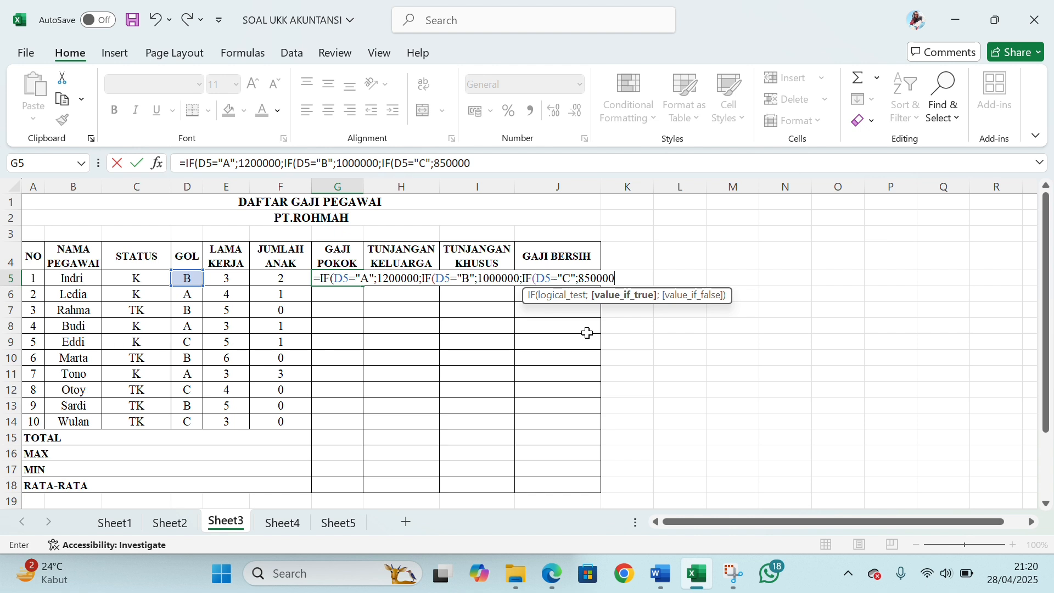
pyautogui.write('))')
pyautogui.press('Return')
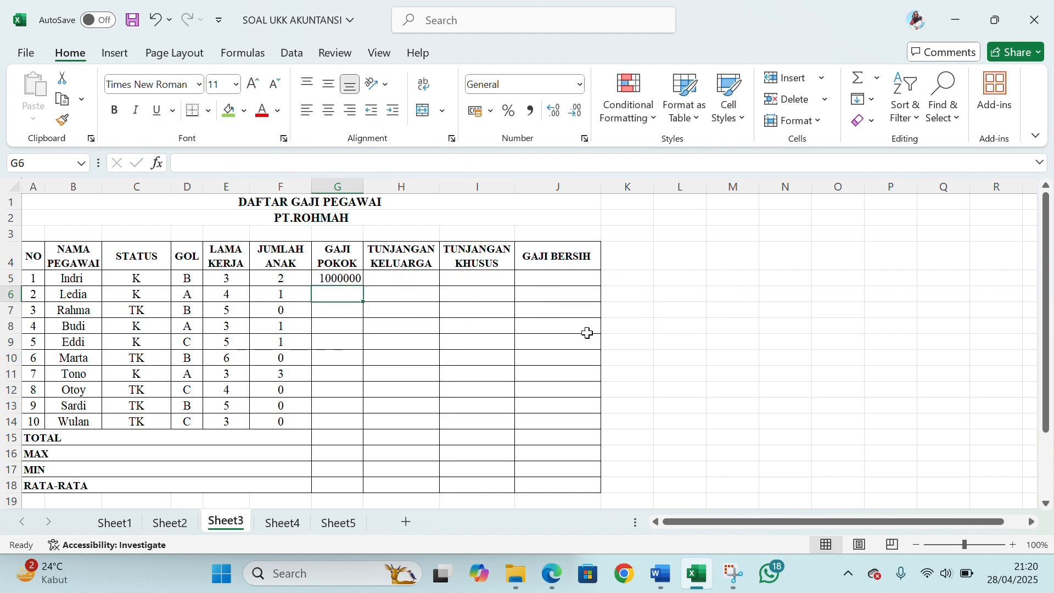
# - Fill the G5 formula down to G14 and apply the Rupiah accounting format to the Gaji Pokok values
pyautogui.click(345, 279)
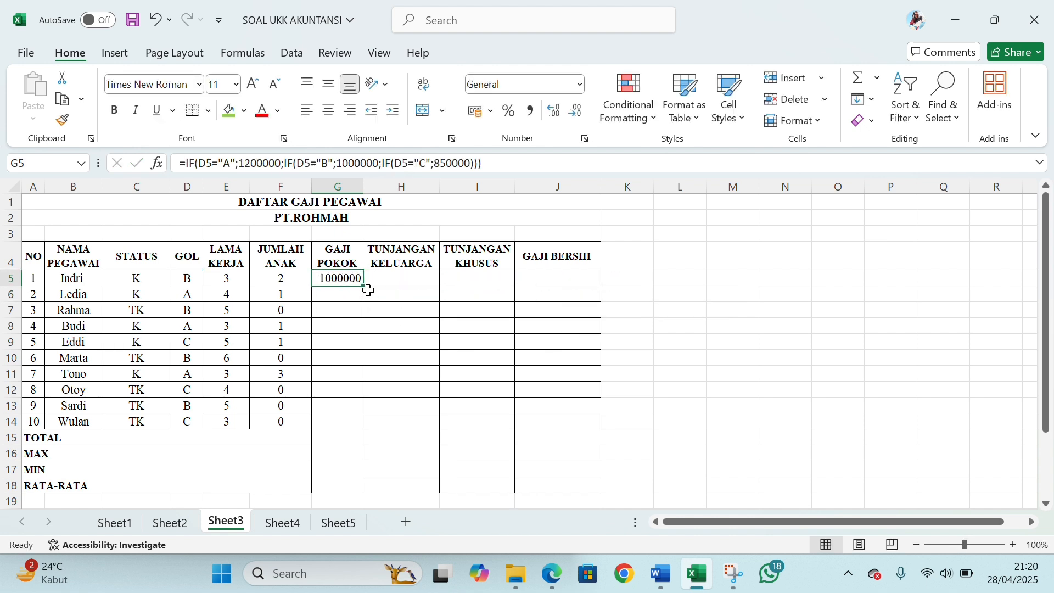
pyautogui.moveTo(364, 289); pyautogui.dragTo(360, 428)
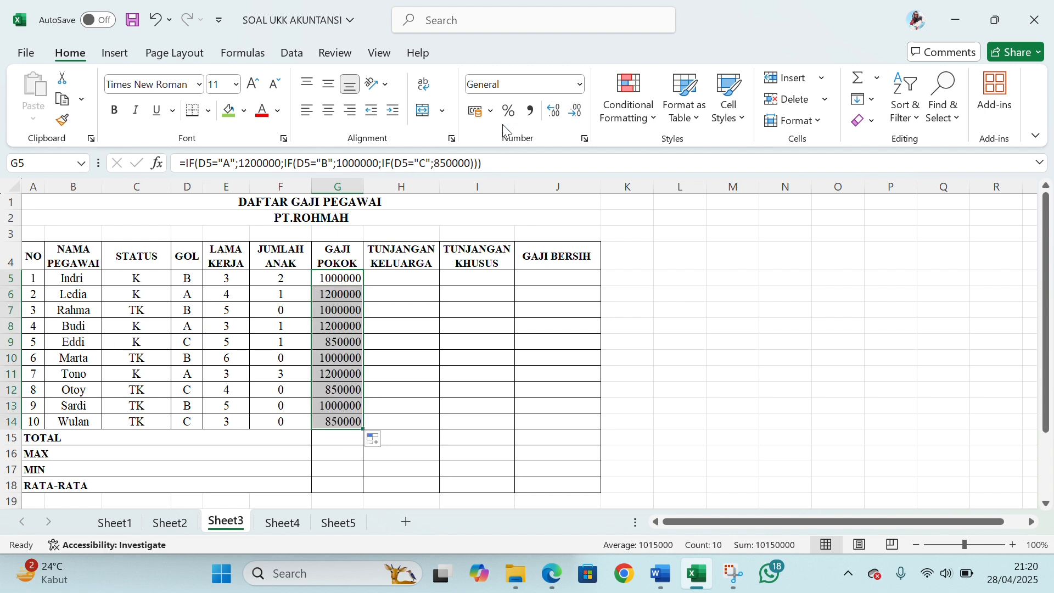
pyautogui.click(490, 110)
pyautogui.click(500, 140)
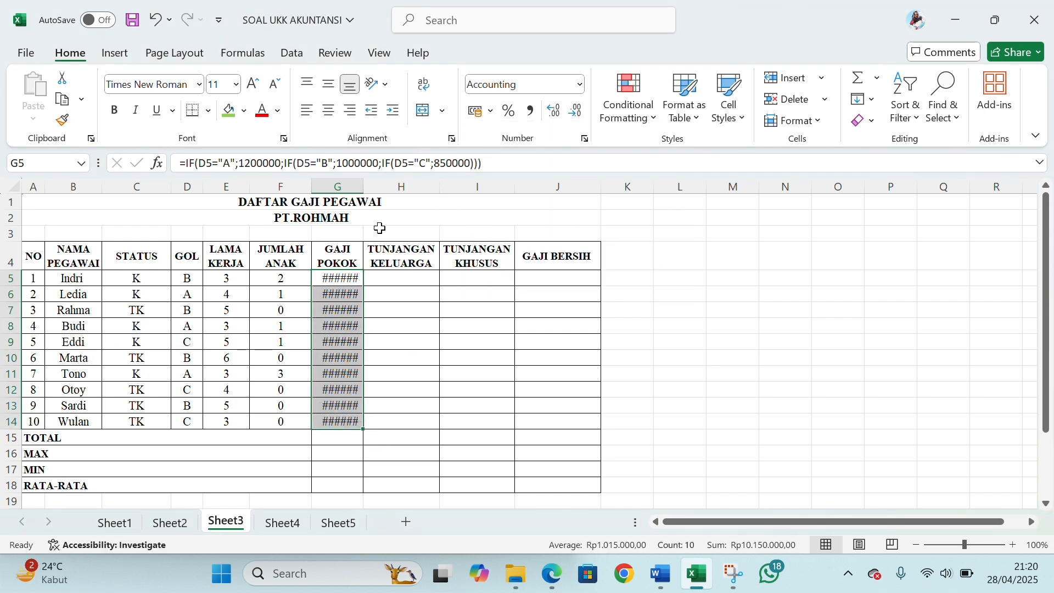
# - Remove both decimal places from G5:G14 and adjust the width of column G to fit the Rupiah amounts
pyautogui.moveTo(370, 187); pyautogui.dragTo(399, 190)
pyautogui.click(390, 198)
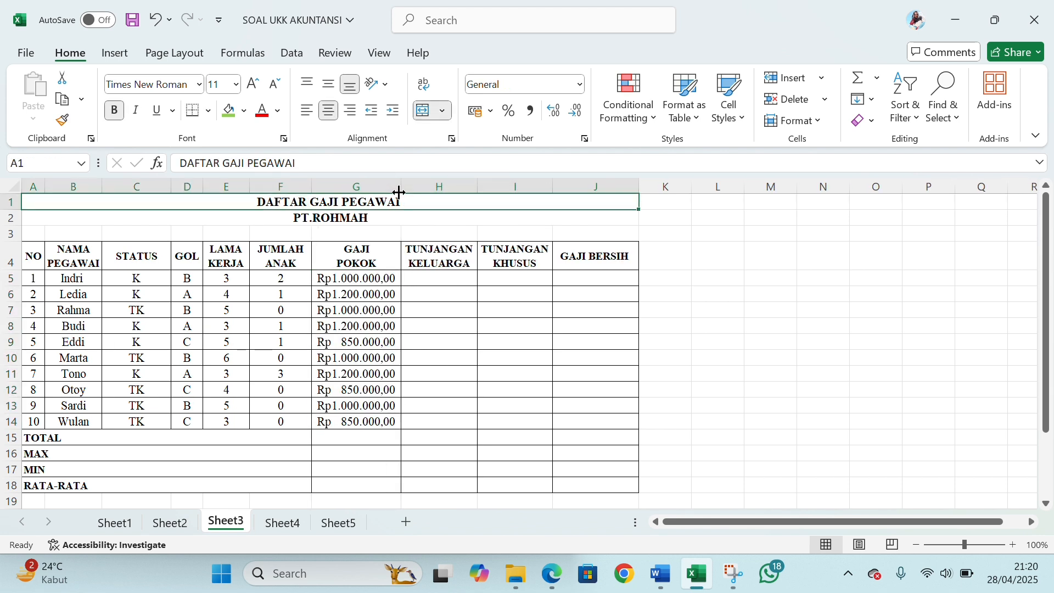
pyautogui.moveTo(393, 278); pyautogui.dragTo(370, 421)
pyautogui.click(574, 111)
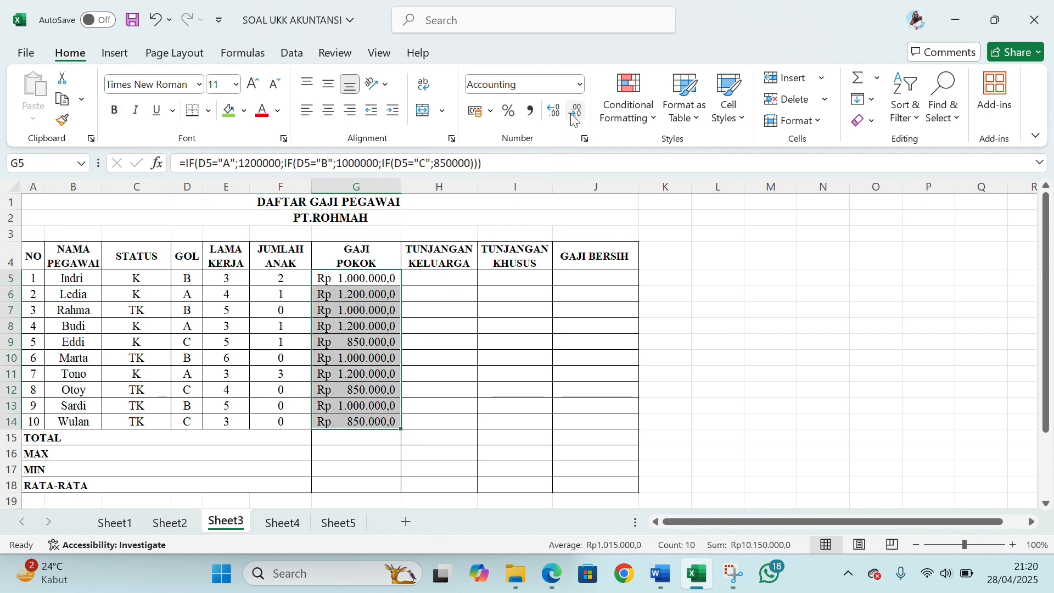
pyautogui.click(575, 110)
pyautogui.moveTo(401, 187); pyautogui.dragTo(392, 187)
# - Correct the status in the third Tunjangan Keluarga rule, cell D23, to TK
pyautogui.click(427, 283)
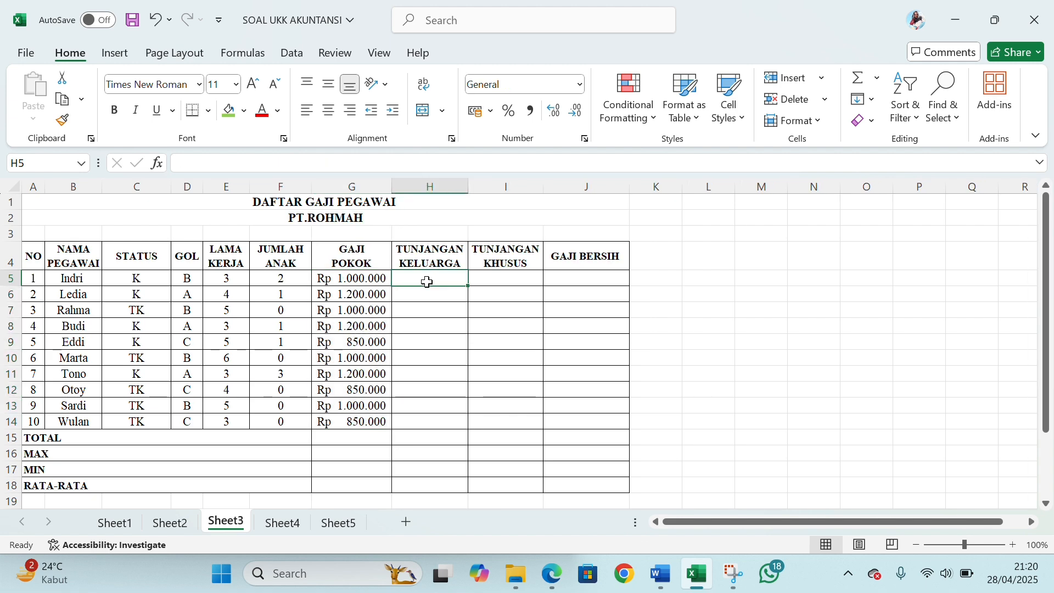
pyautogui.scroll(-2, 380, 420)
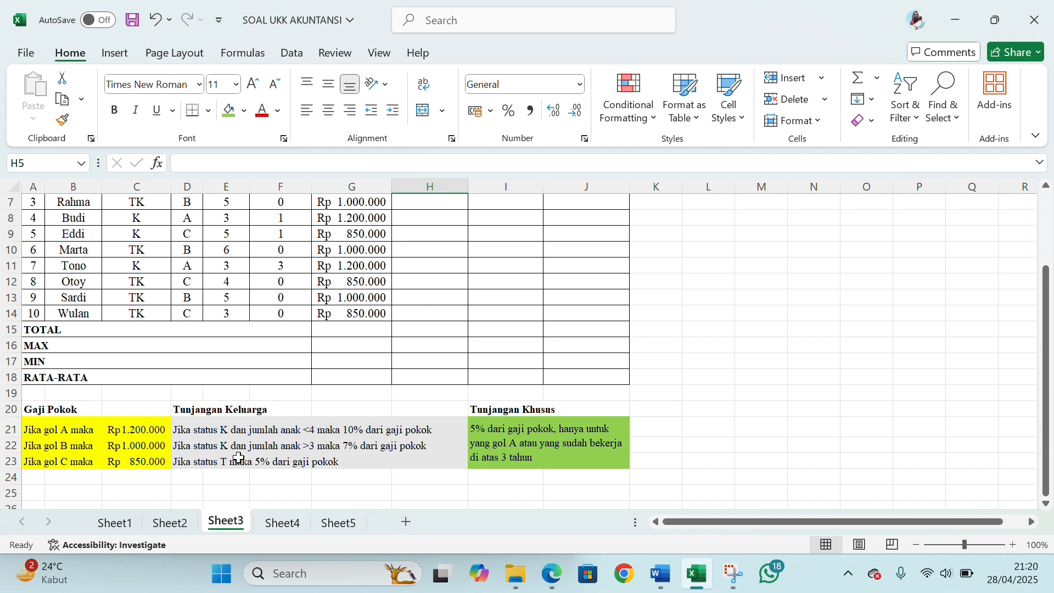
pyautogui.click(209, 464)
pyautogui.click(181, 464)
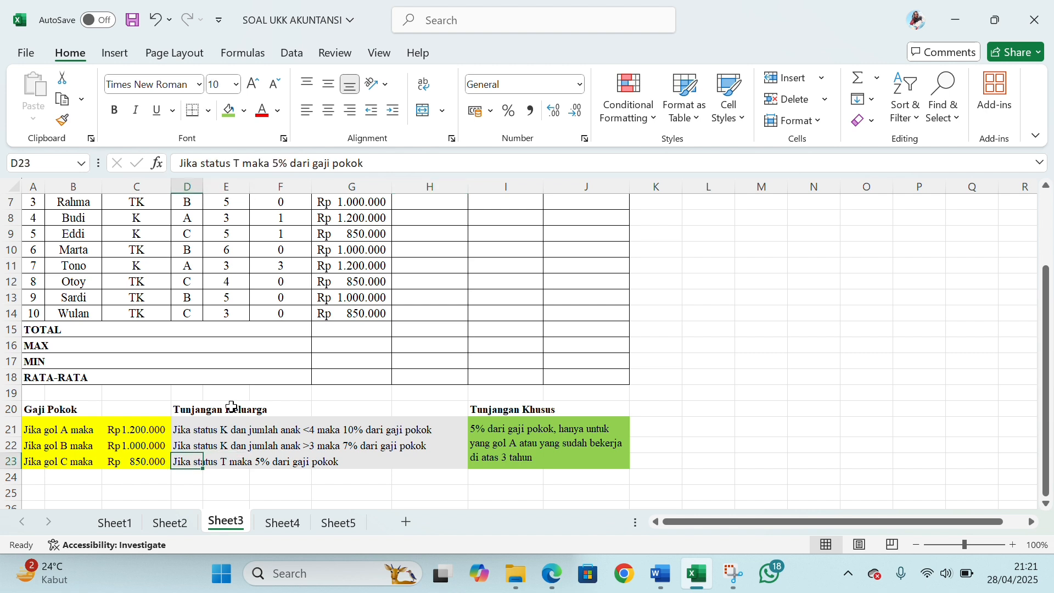
pyautogui.click(240, 168)
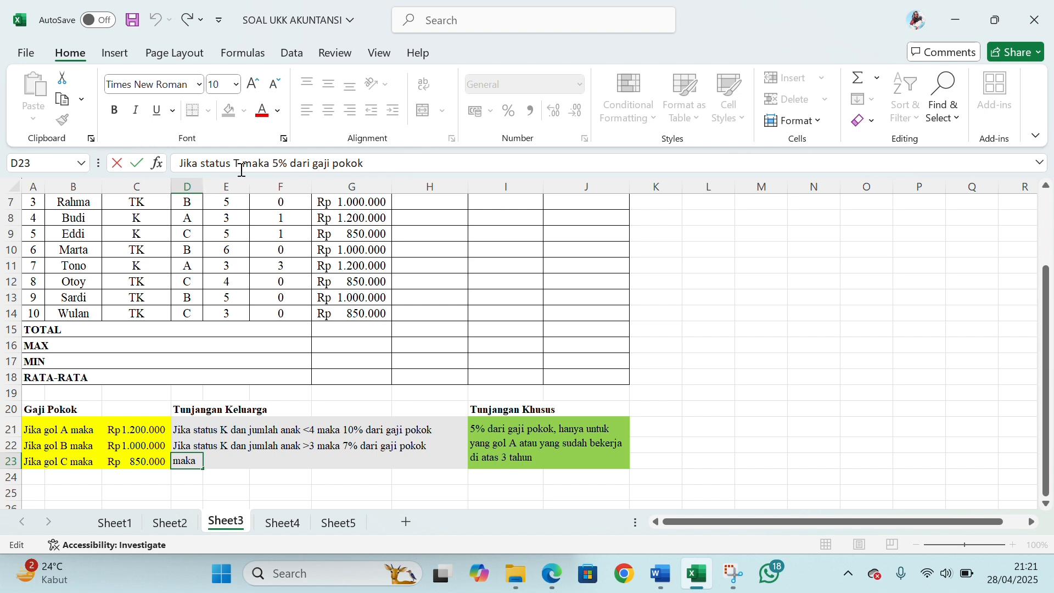
pyautogui.write('K')
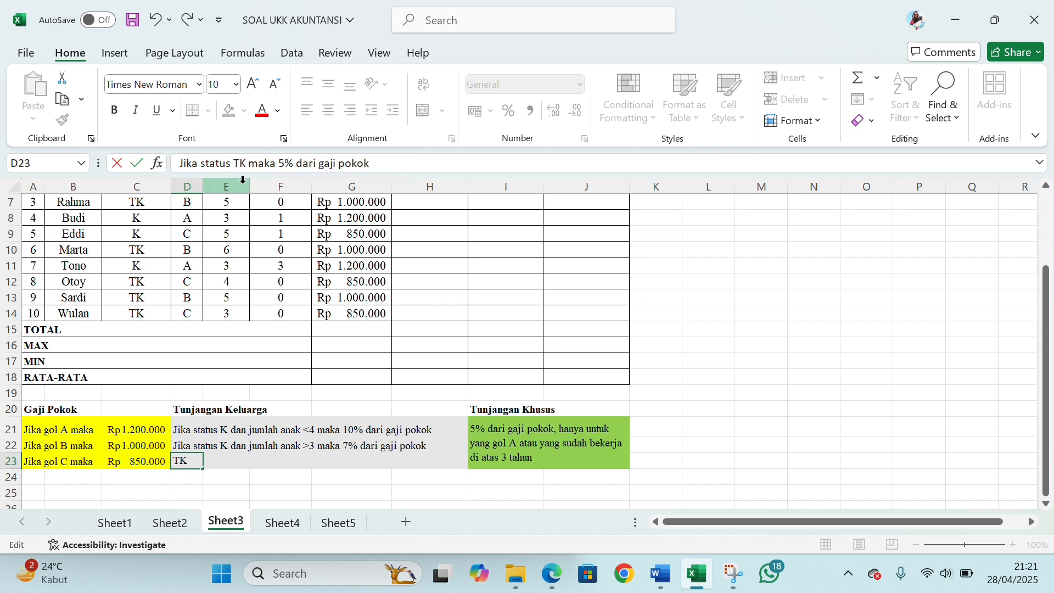
pyautogui.press('Return')
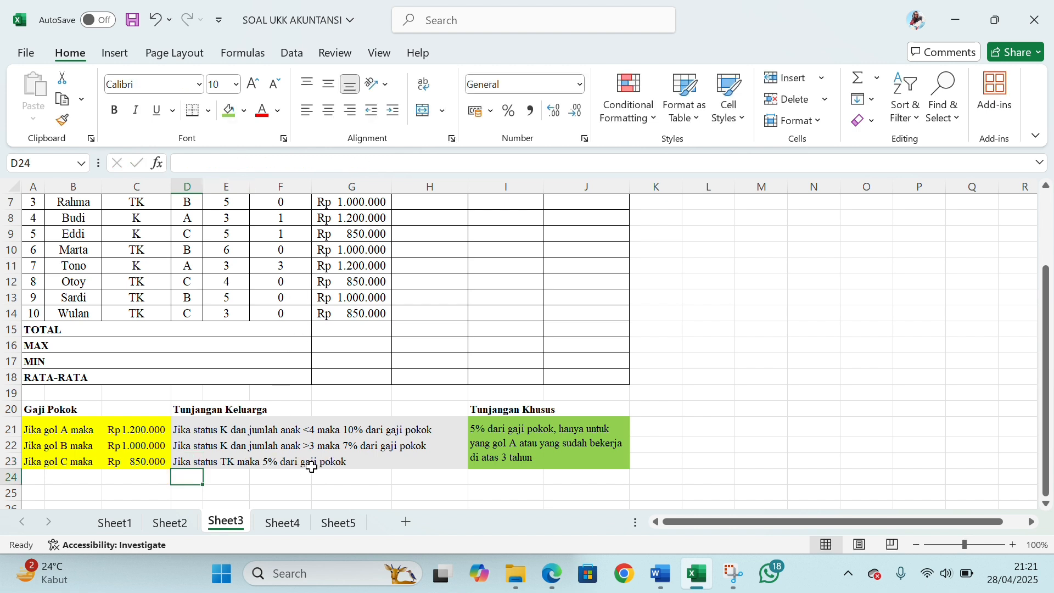
# - Start the Tunjangan Keluarga formula in H5 with an IF whose logical test is an AND function
pyautogui.scroll(2, 364, 411)
pyautogui.click(410, 282)
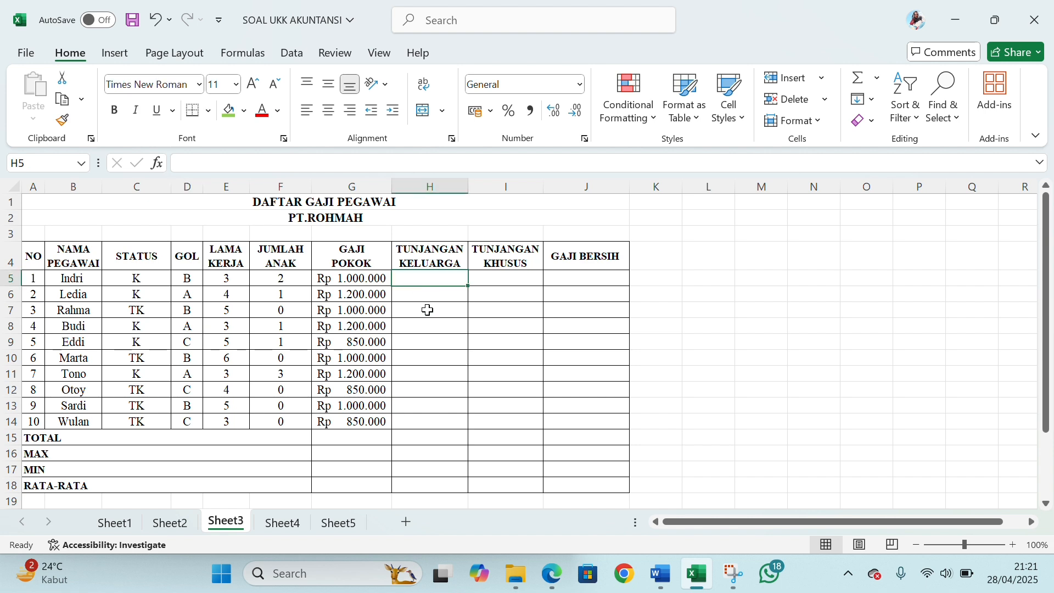
pyautogui.scroll(-2, 428, 312)
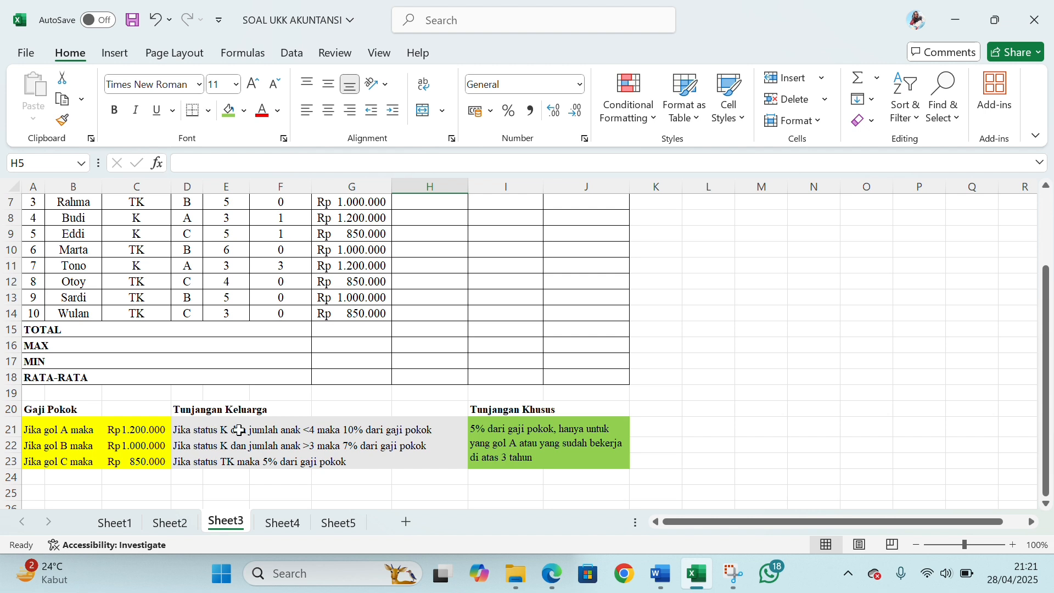
pyautogui.scroll(2, 324, 415)
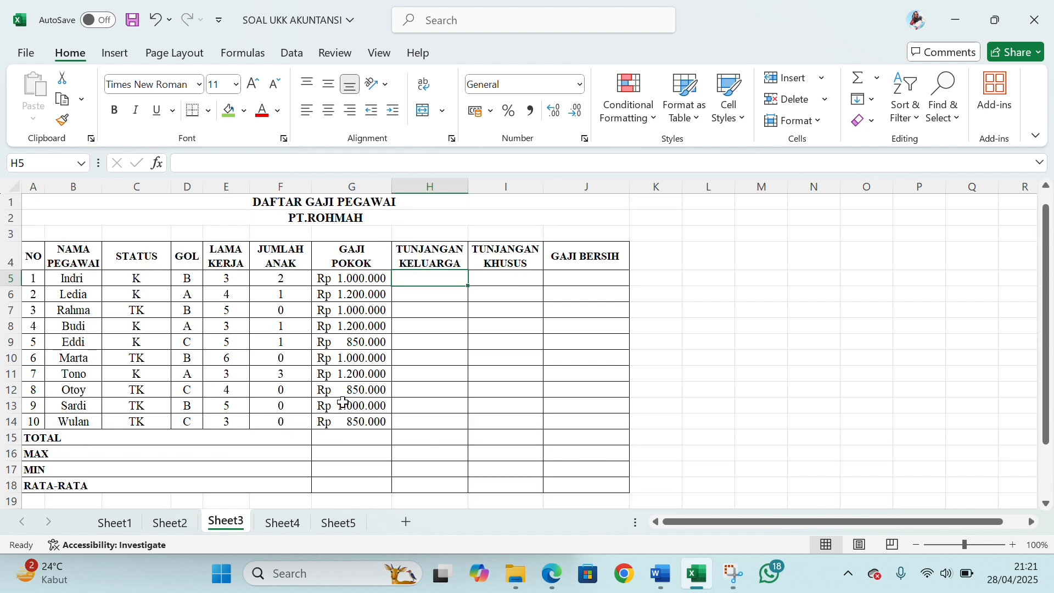
pyautogui.write('=')
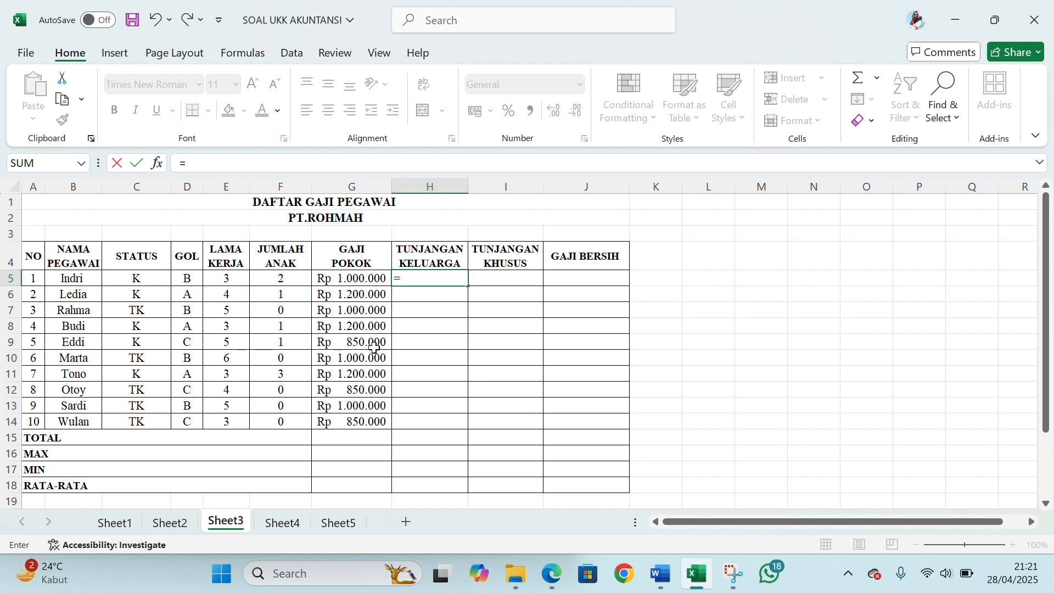
pyautogui.write('IF')
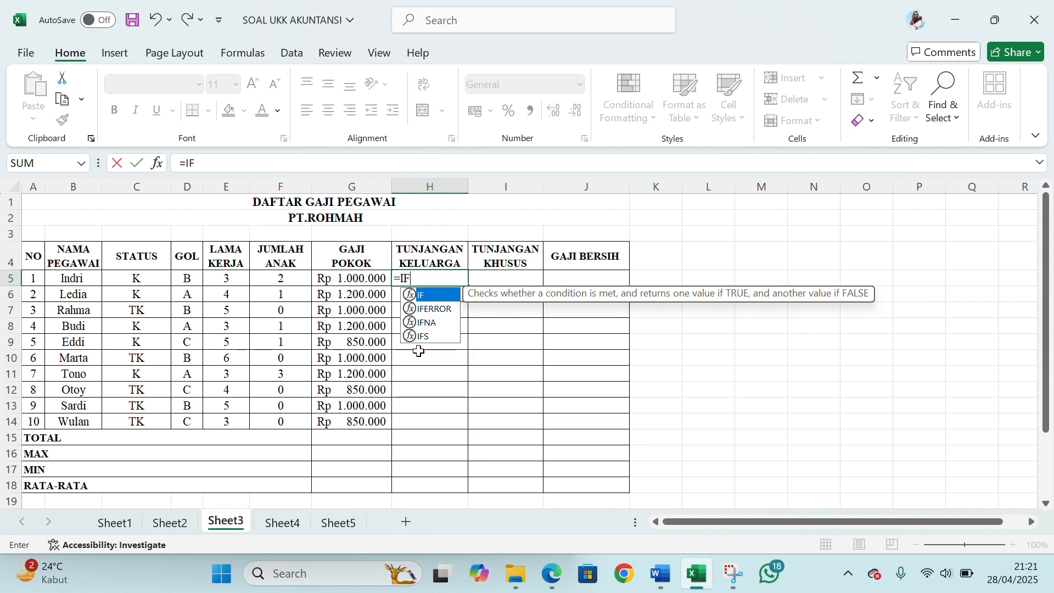
pyautogui.doubleClick(440, 297)
pyautogui.write('AND')
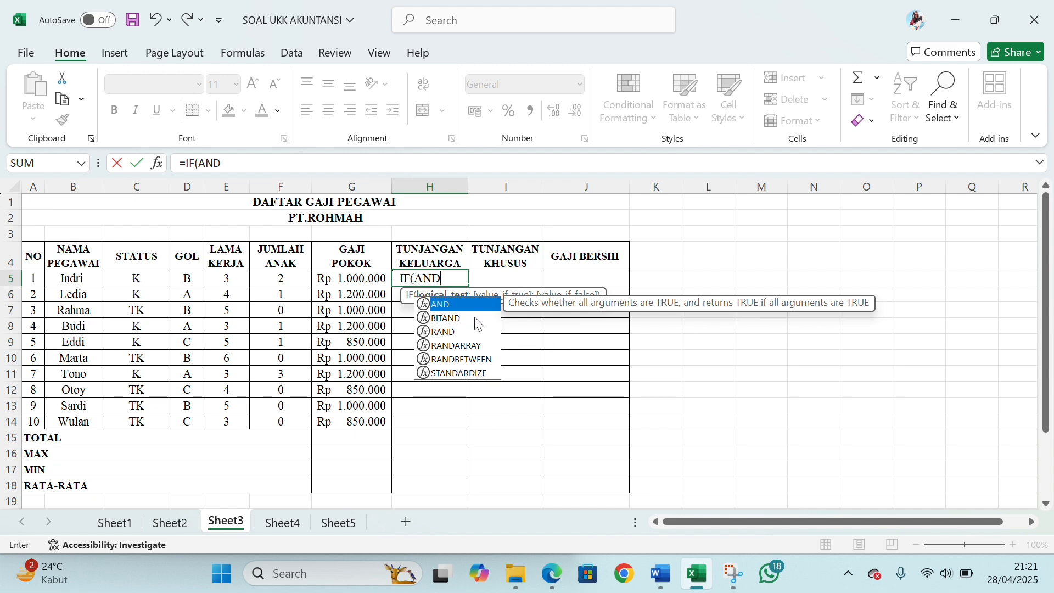
pyautogui.write('(')
# - Enter C5="K" as the first condition of the AND test in the H5 formula
pyautogui.scroll(-2, 442, 353)
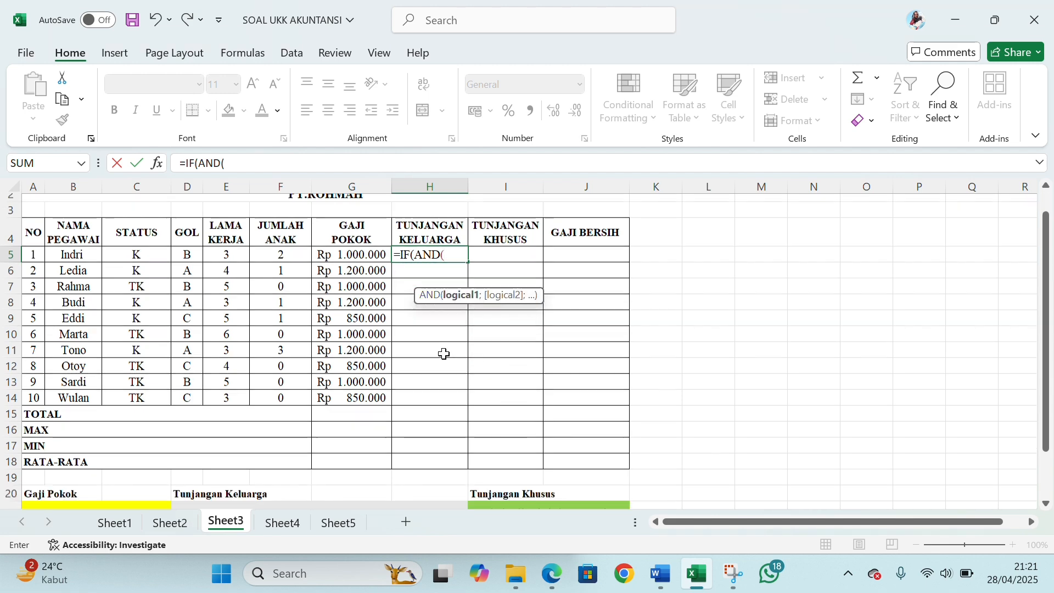
pyautogui.scroll(2, 317, 383)
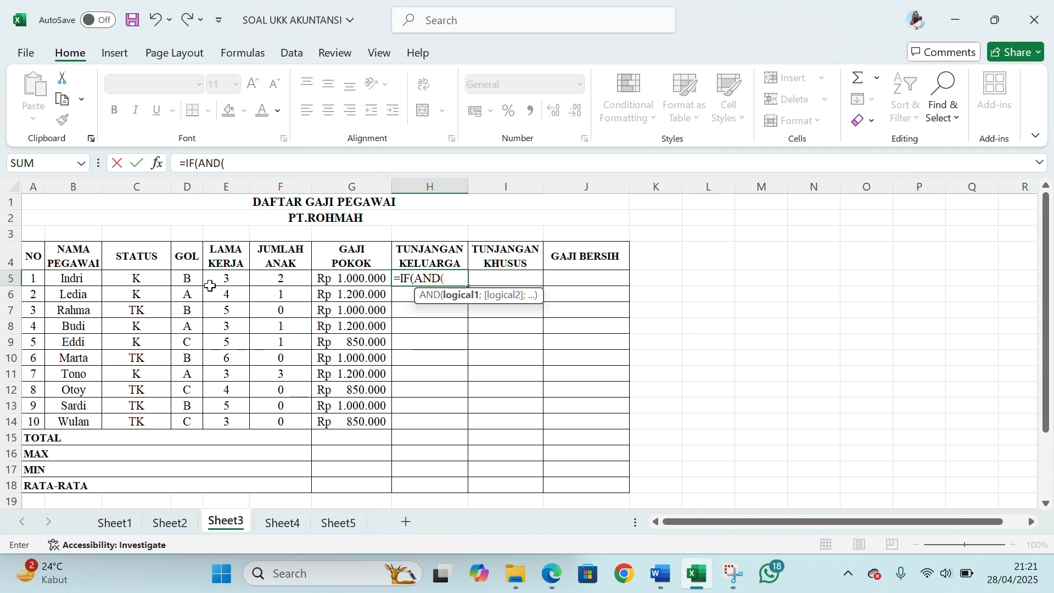
pyautogui.click(136, 284)
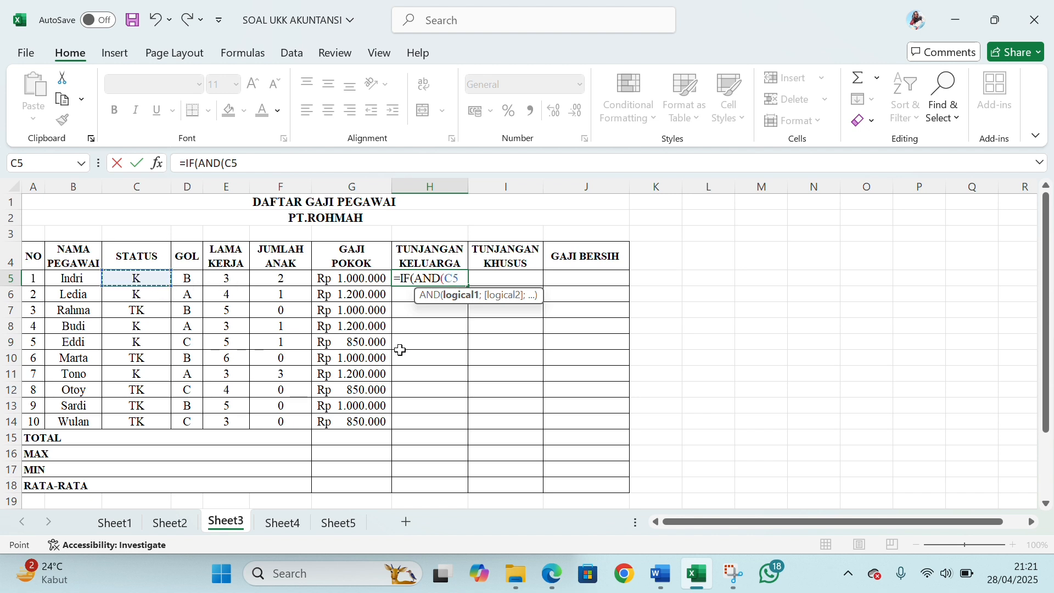
pyautogui.write('="')
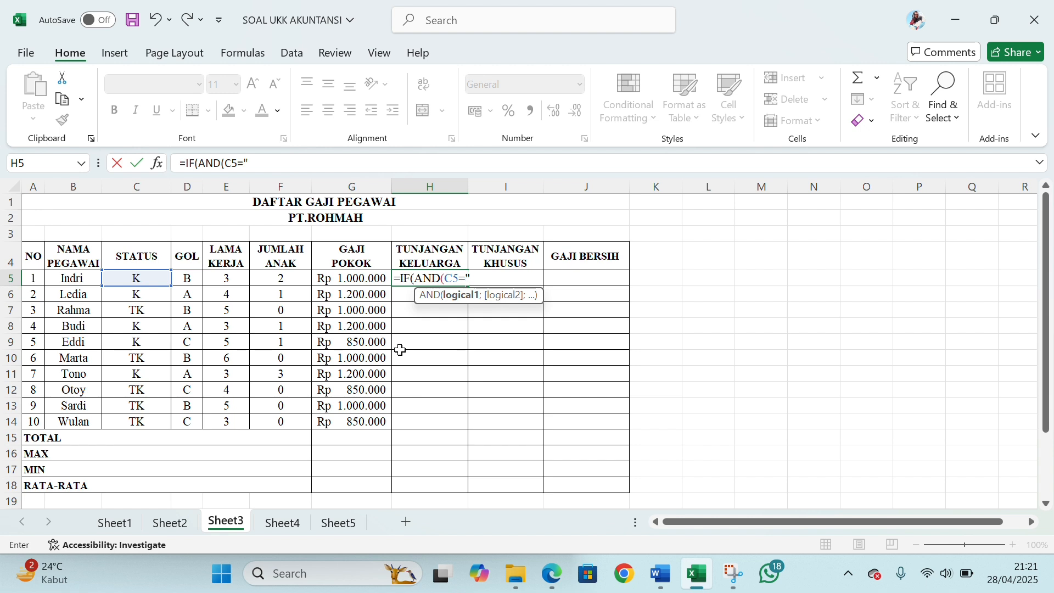
pyautogui.write('K";')
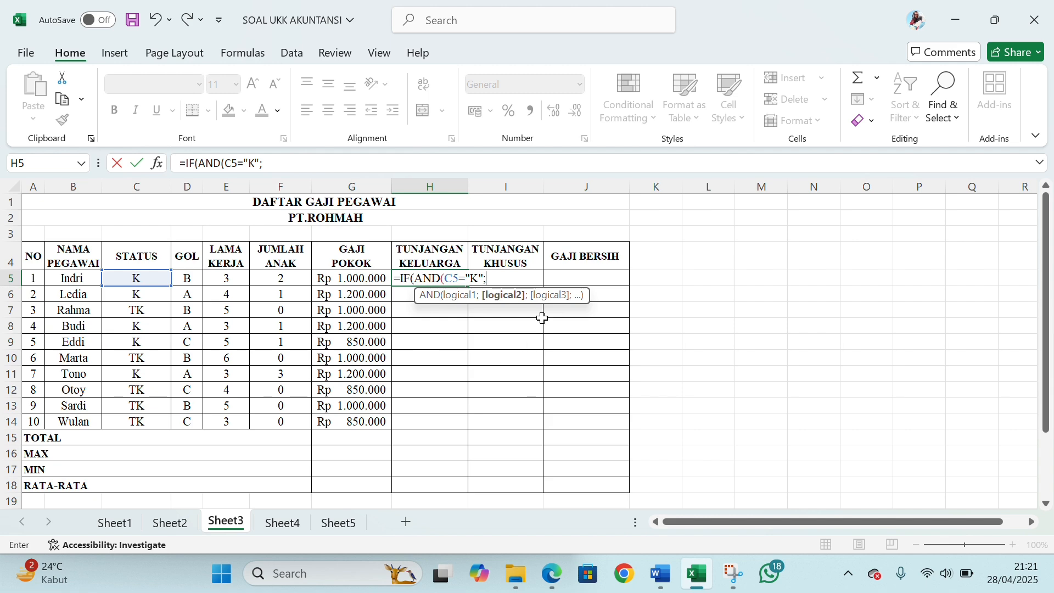
# - Add F5<4 as the second AND condition and make the IF in H5 return 10%*G5 when true
pyautogui.scroll(-1, 417, 431)
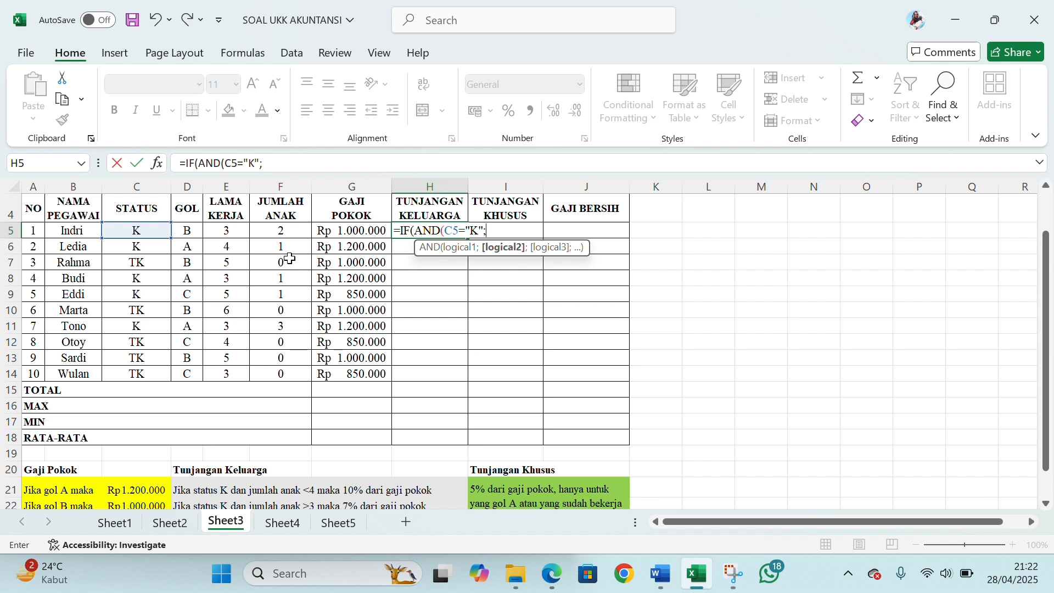
pyautogui.click(276, 231)
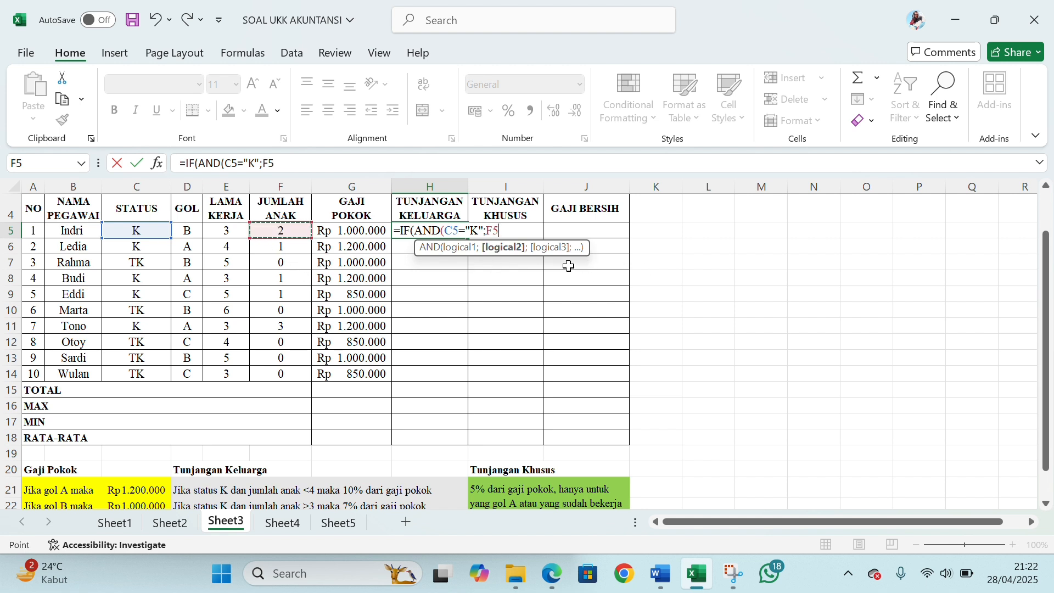
pyautogui.write('<4)')
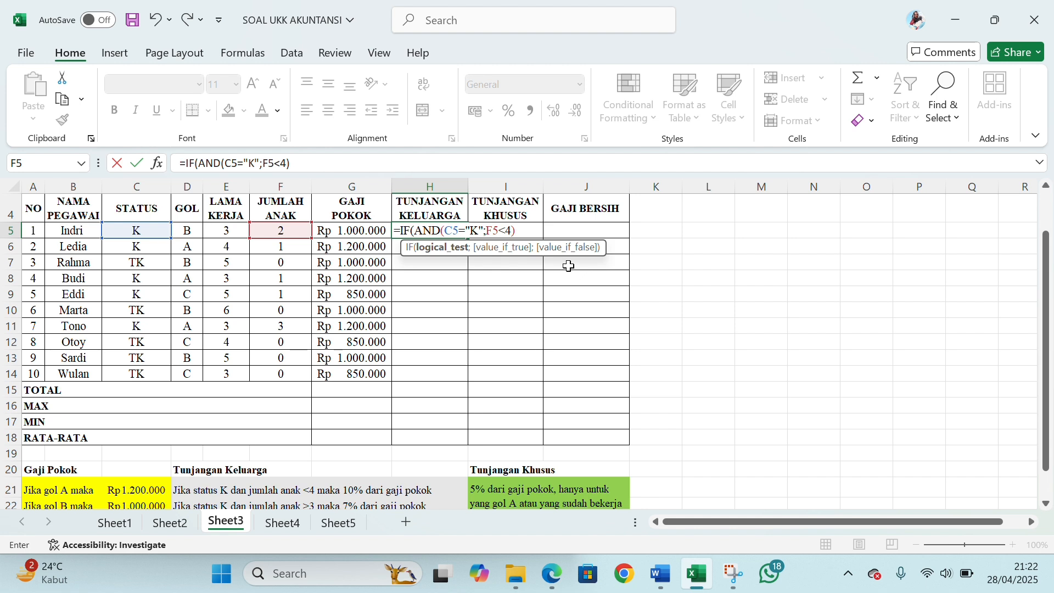
pyautogui.write(';')
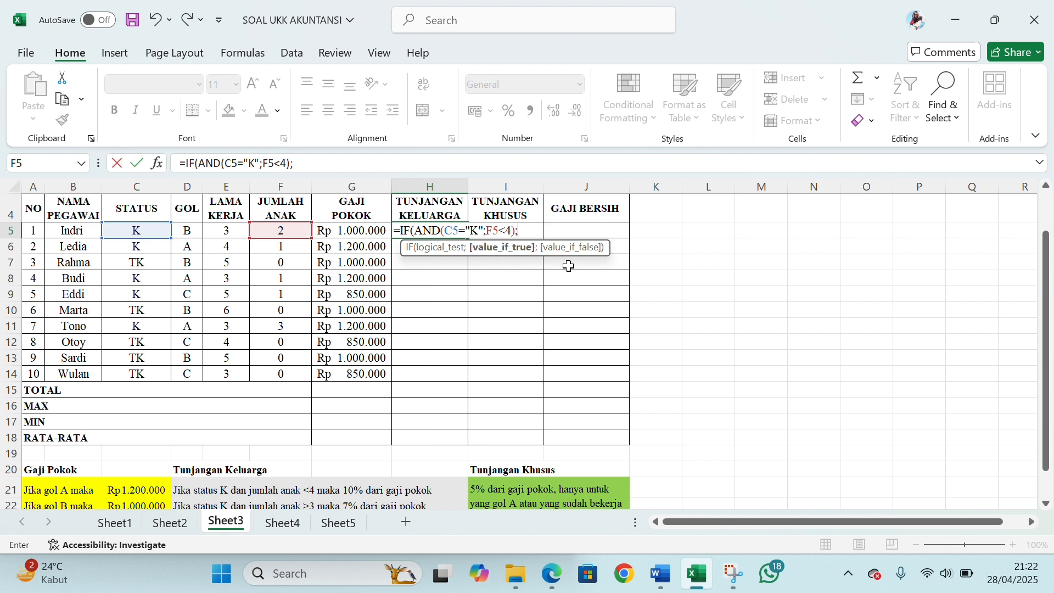
pyautogui.write('10%*')
pyautogui.click(345, 231)
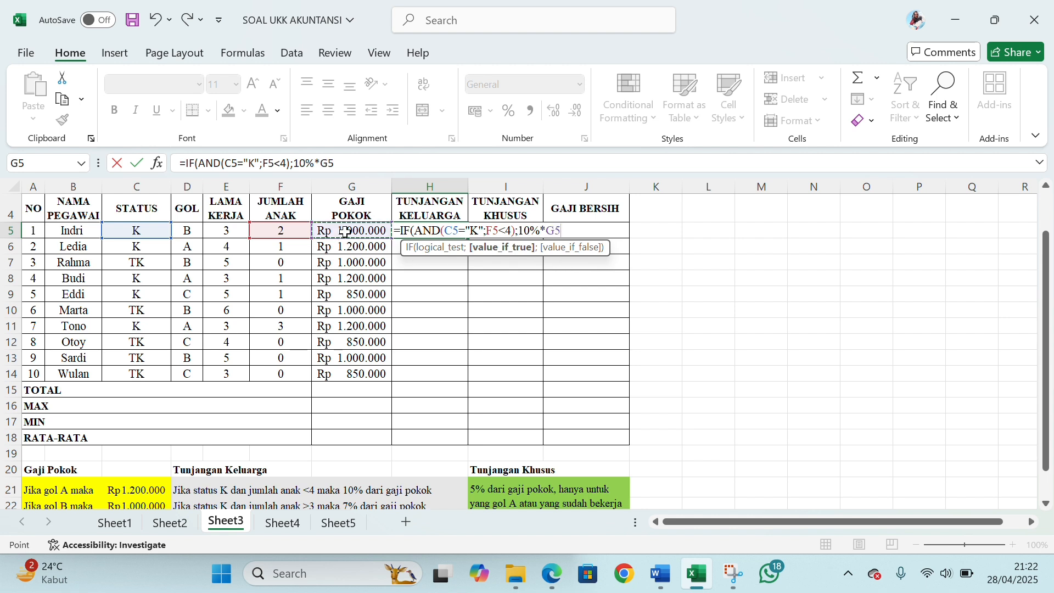
pyautogui.write(';')
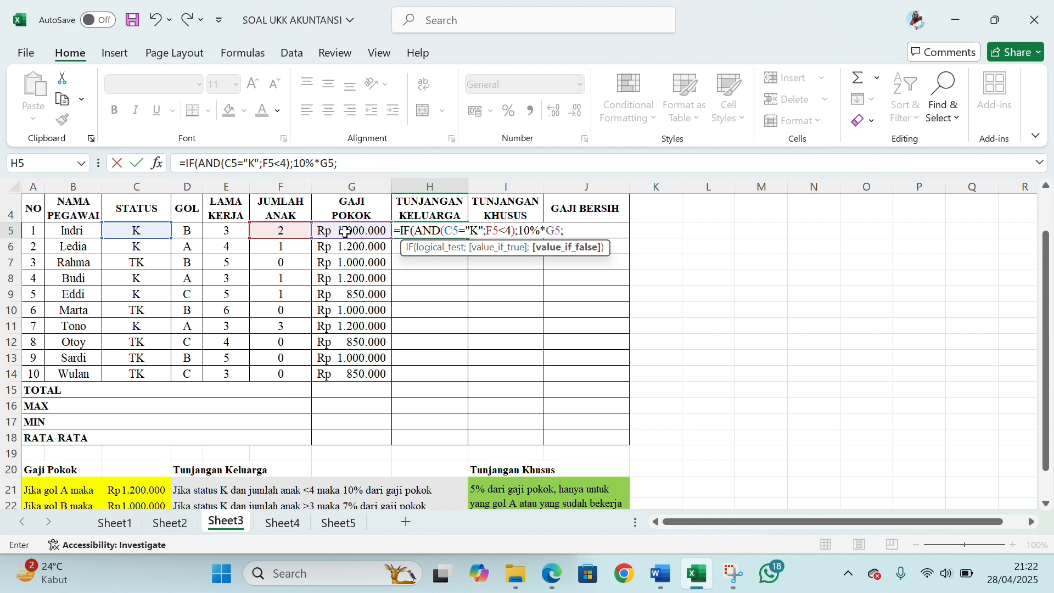
# - Nest a second IF in the H5 formula with an AND test of C5="K" and F5>3
pyautogui.write('IF')
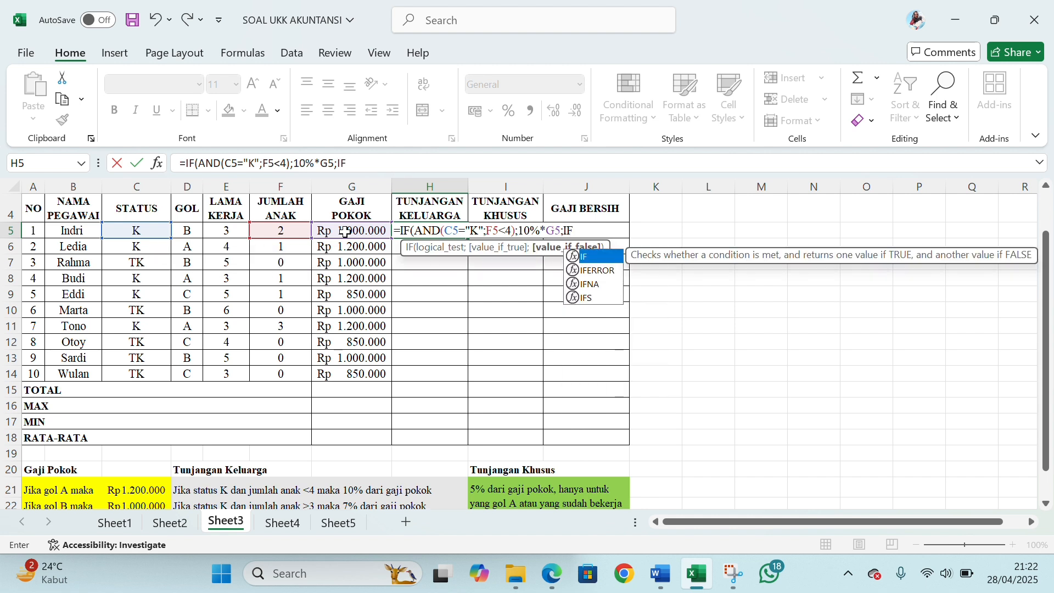
pyautogui.doubleClick(604, 256)
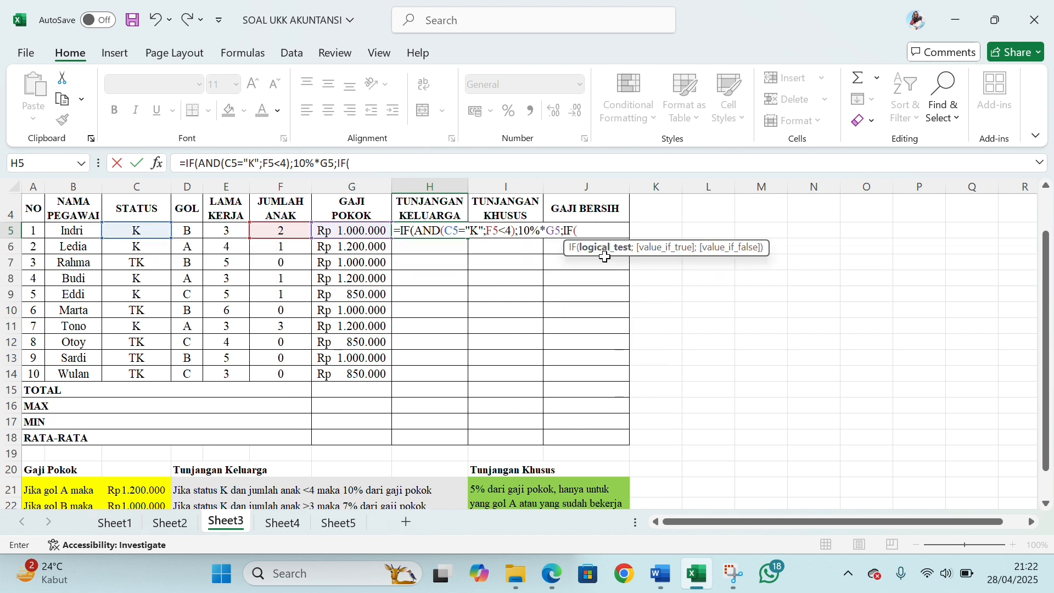
pyautogui.write('AND')
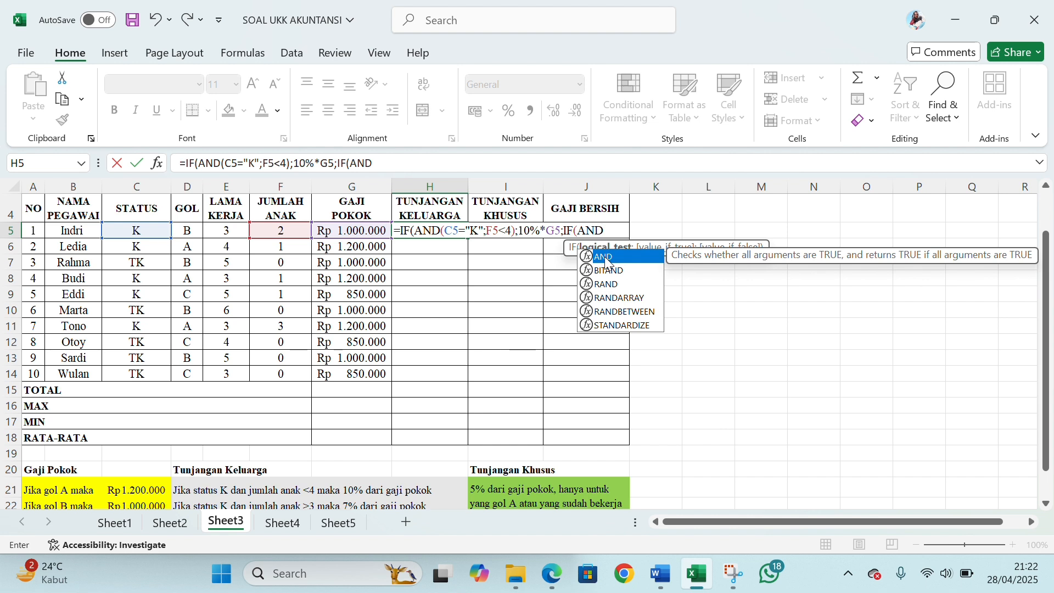
pyautogui.doubleClick(606, 258)
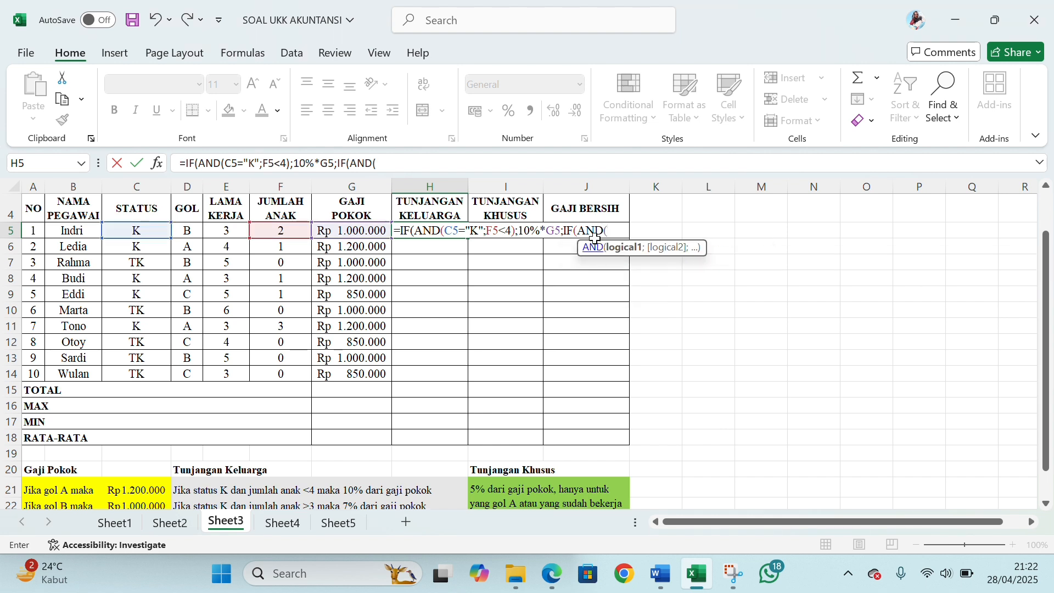
pyautogui.click(132, 231)
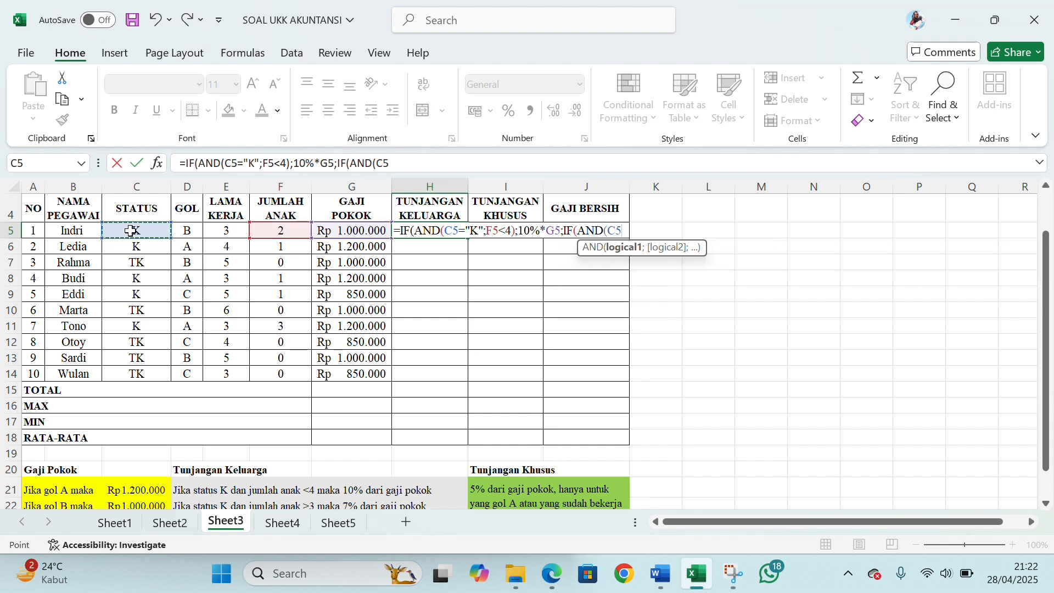
pyautogui.write('=')
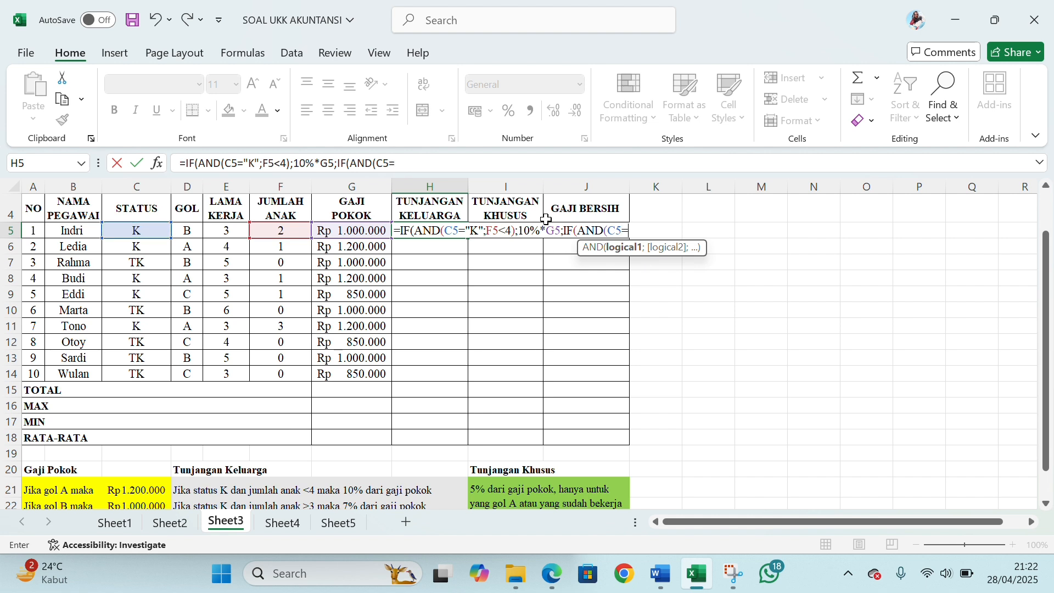
pyautogui.write('"K";')
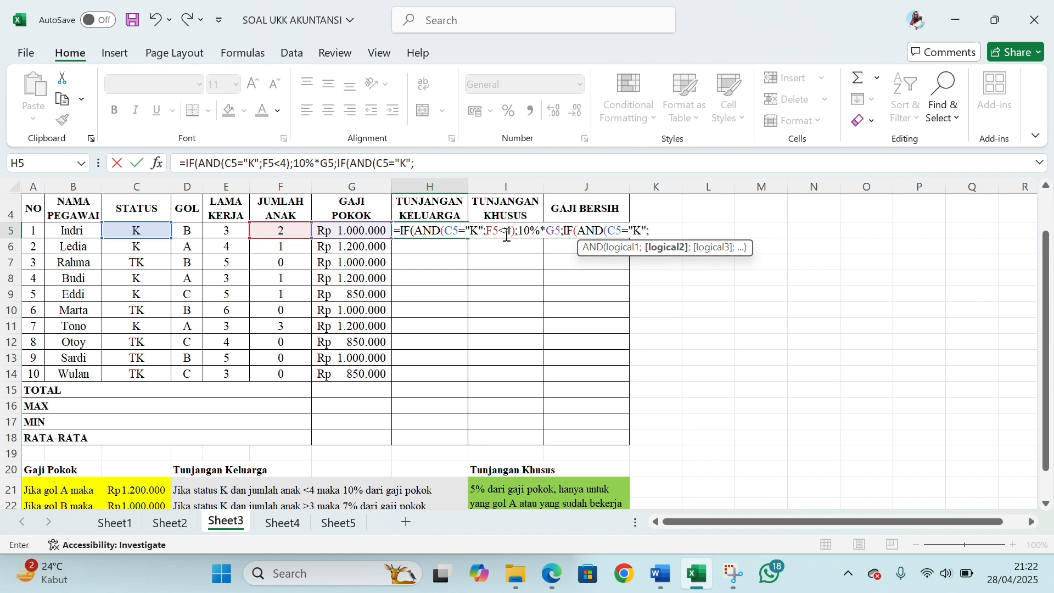
pyautogui.click(291, 232)
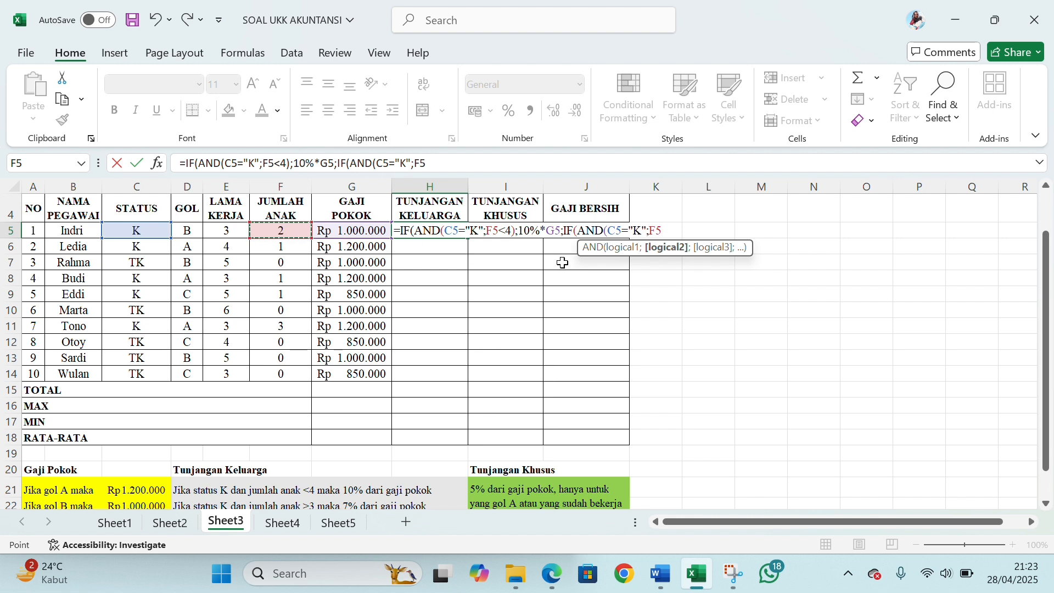
pyautogui.write('>3)')
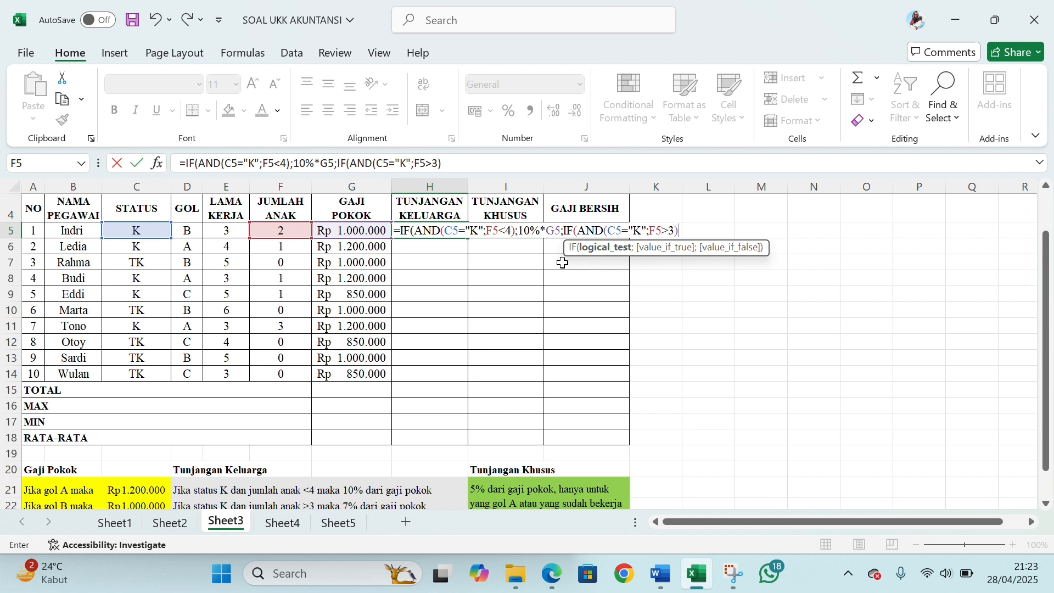
# - Make the nested IF in H5 return 7%*G5 when its AND test is true
pyautogui.write(';')
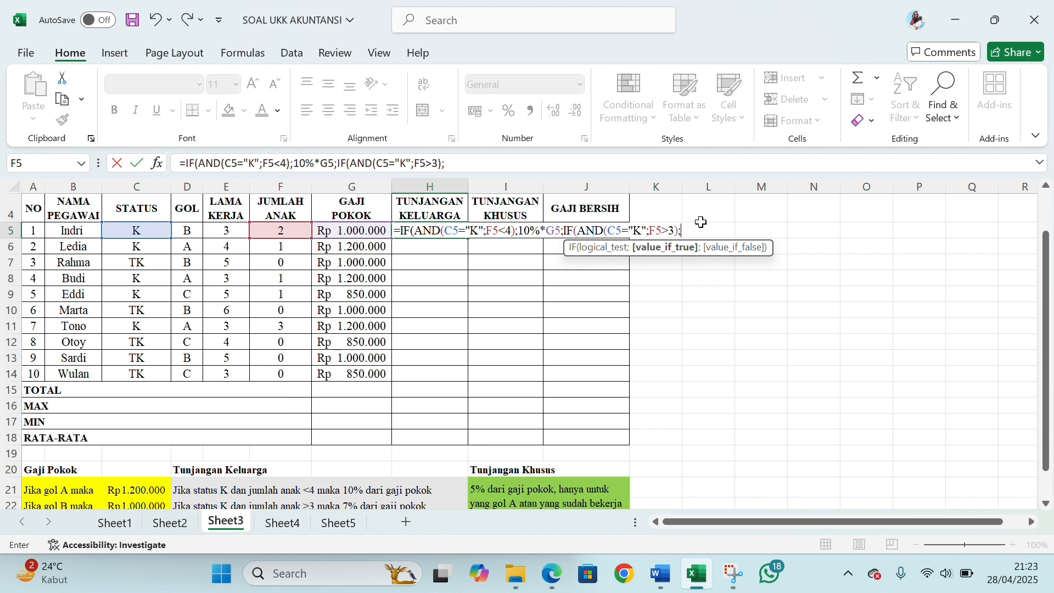
pyautogui.write('7%*')
pyautogui.click(381, 231)
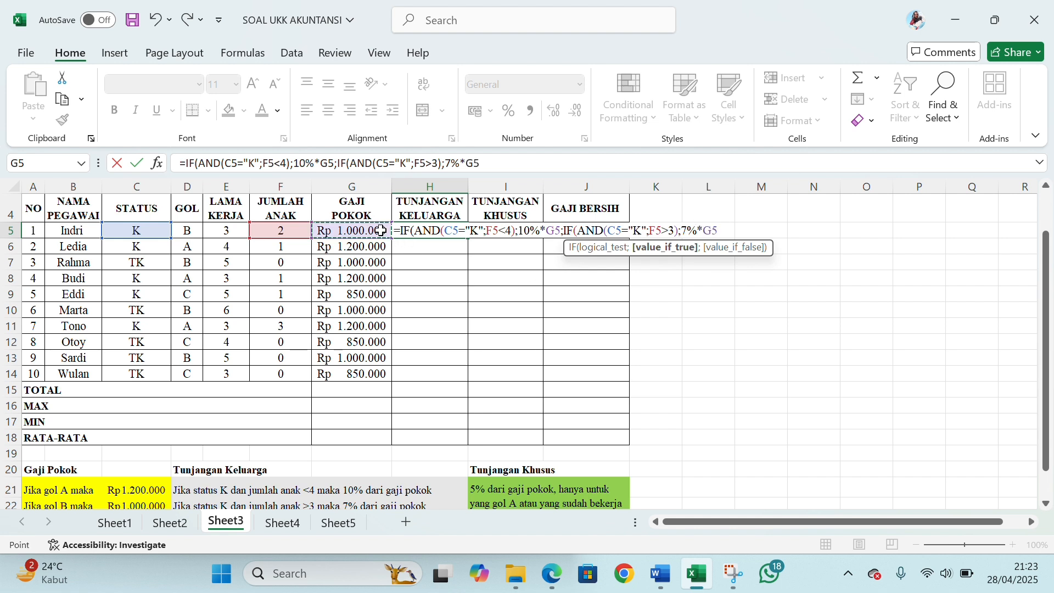
pyautogui.write(';')
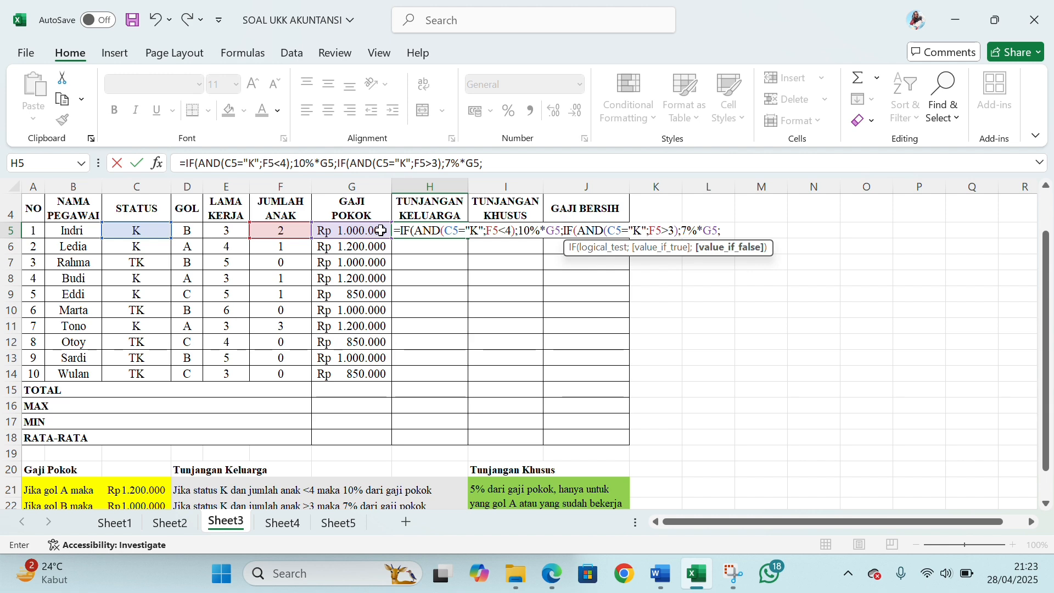
# - Nest a third IF in the H5 formula with C5="TK" as its test
pyautogui.write('IF')
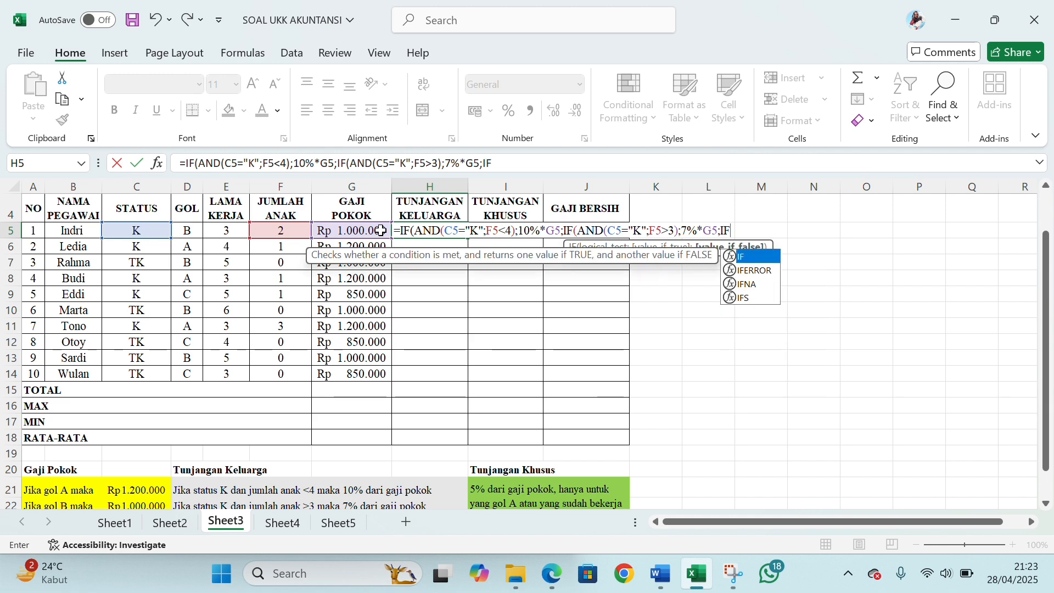
pyautogui.doubleClick(758, 258)
pyautogui.scroll(-1, 689, 331)
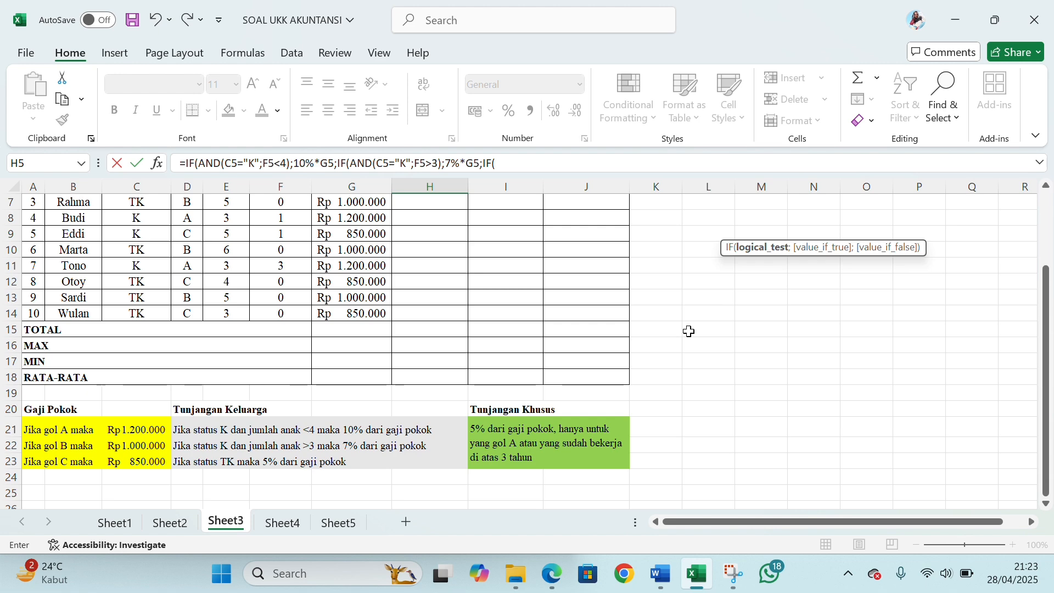
pyautogui.scroll(1, 689, 331)
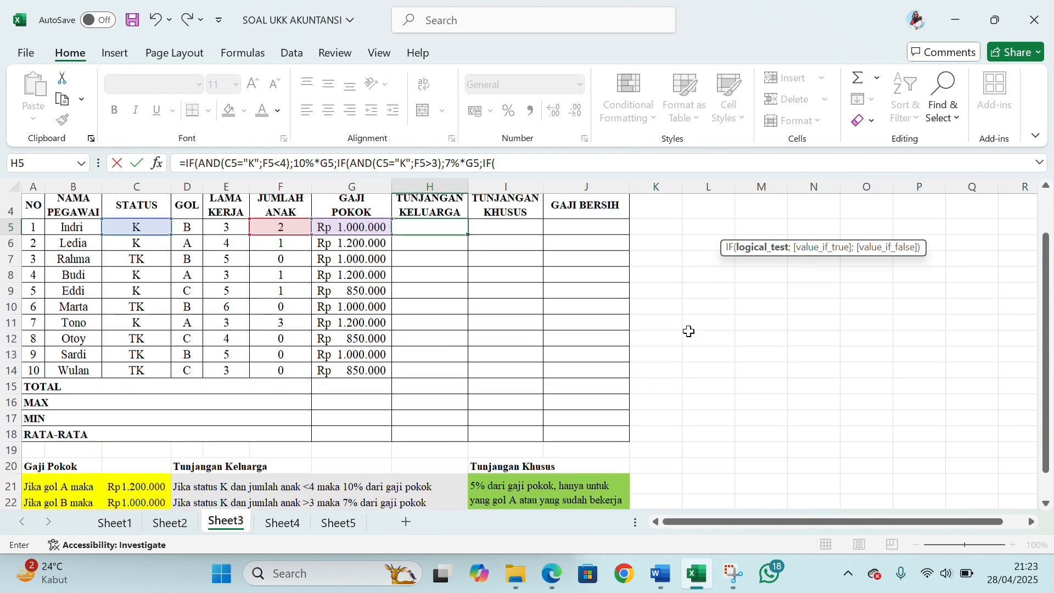
pyautogui.click(154, 231)
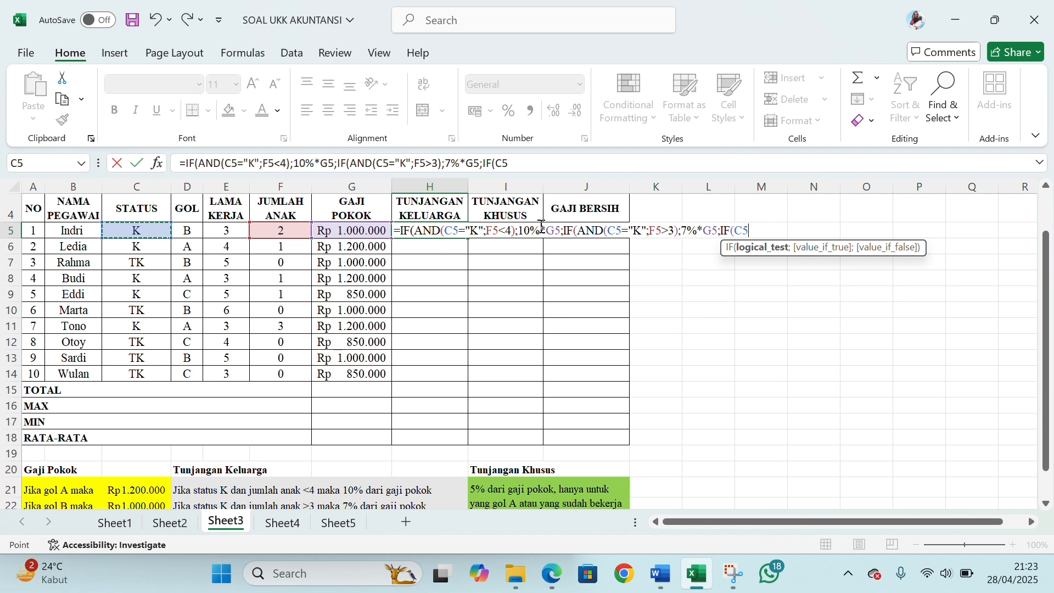
pyautogui.write('="T')
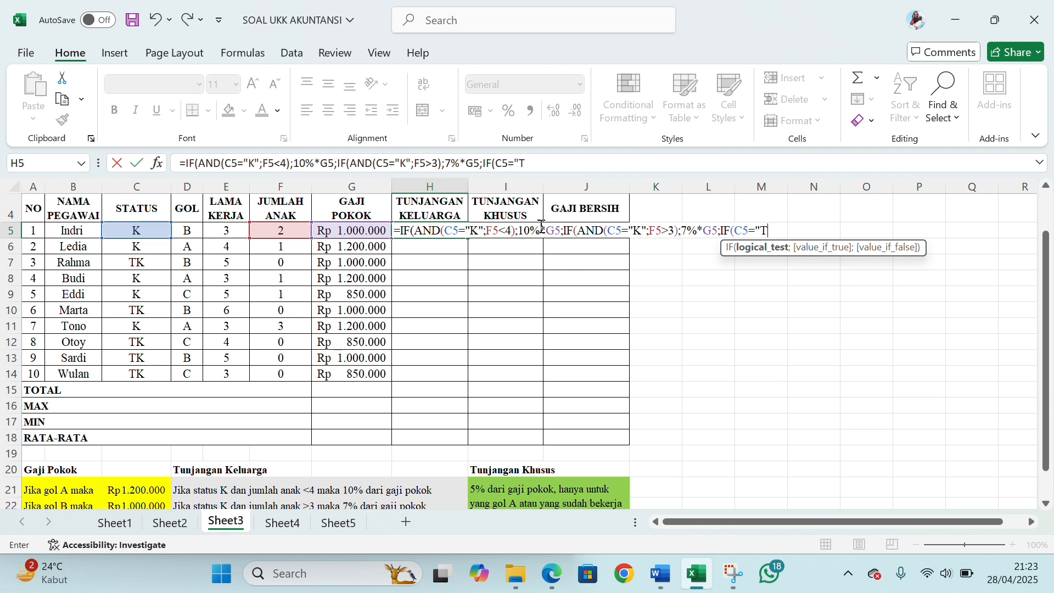
pyautogui.write('K')
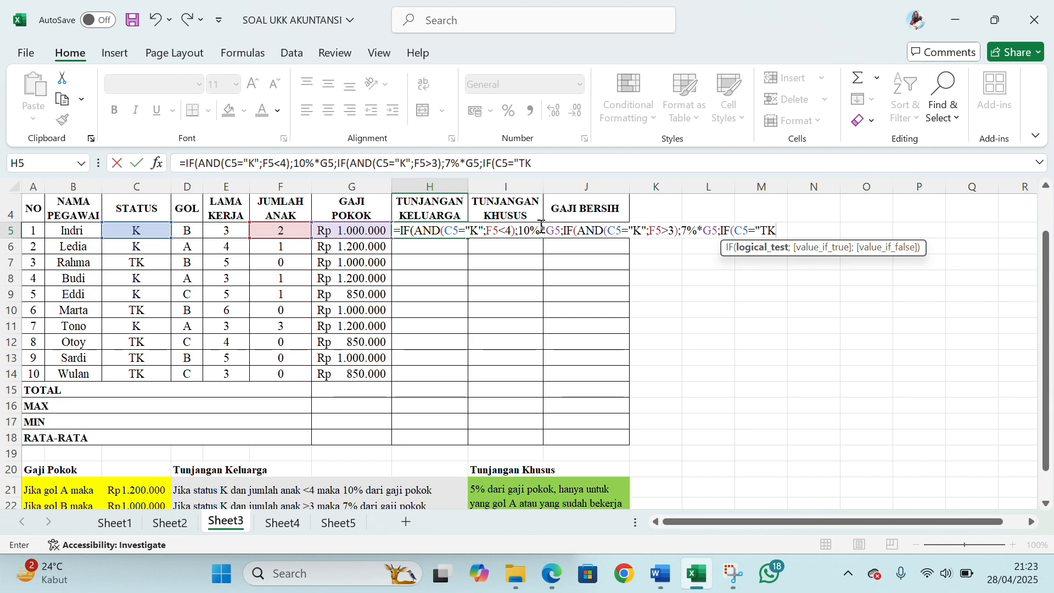
pyautogui.write('";')
# - Make the third IF in H5 return 5%*G5 when true and complete the formula
pyautogui.scroll(-1, 544, 242)
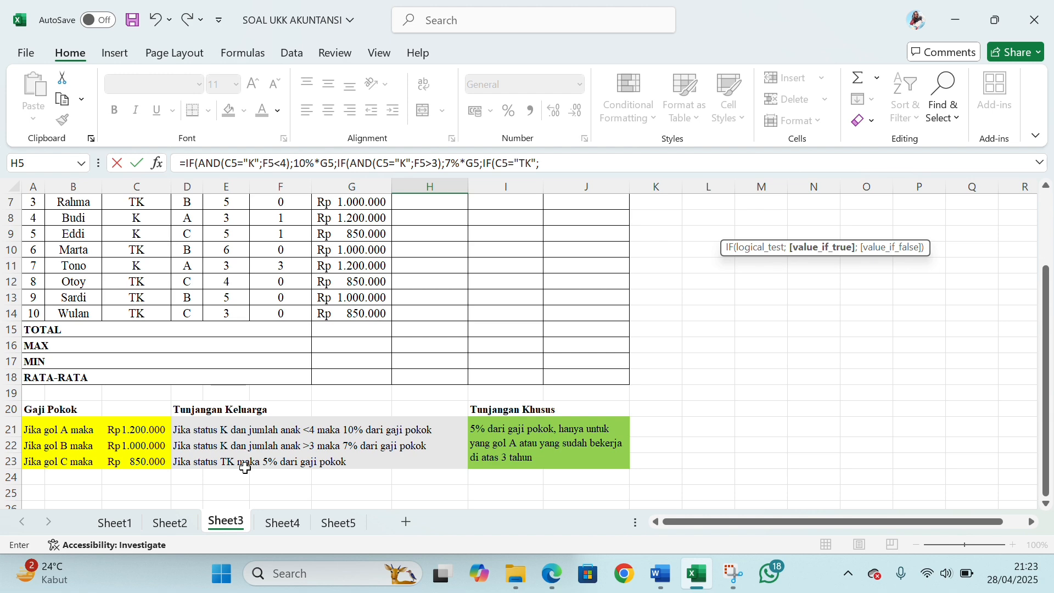
pyautogui.scroll(2, 517, 314)
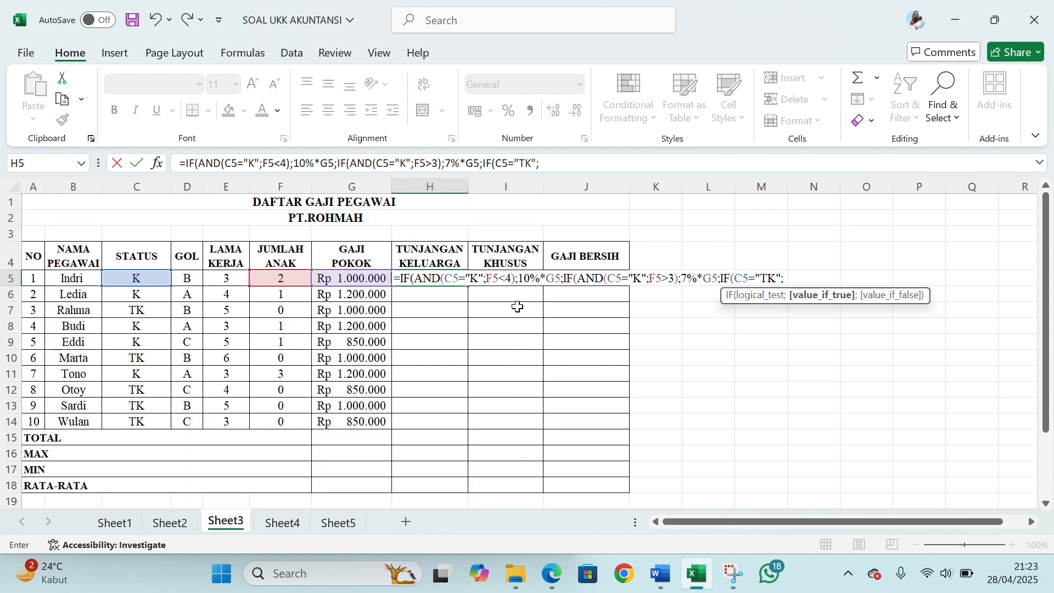
pyautogui.write('5%*')
pyautogui.click(360, 277)
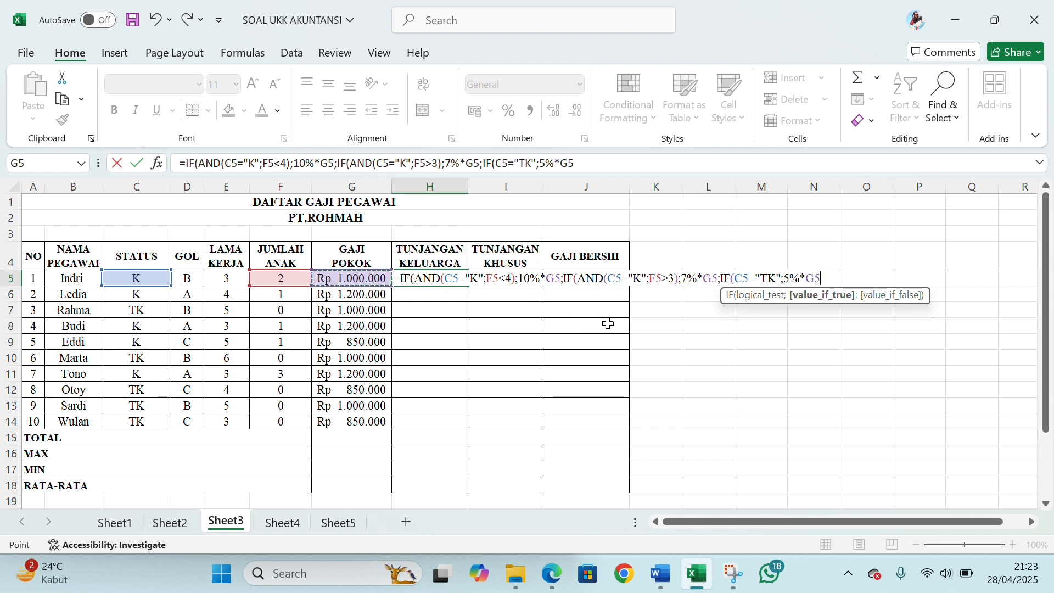
pyautogui.write('))')
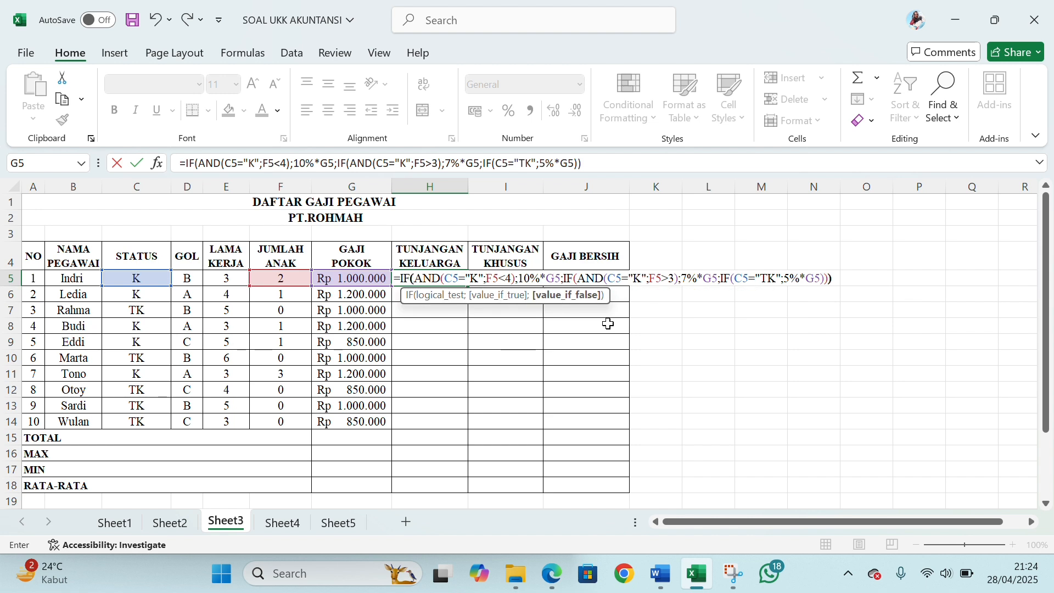
pyautogui.press('Return')
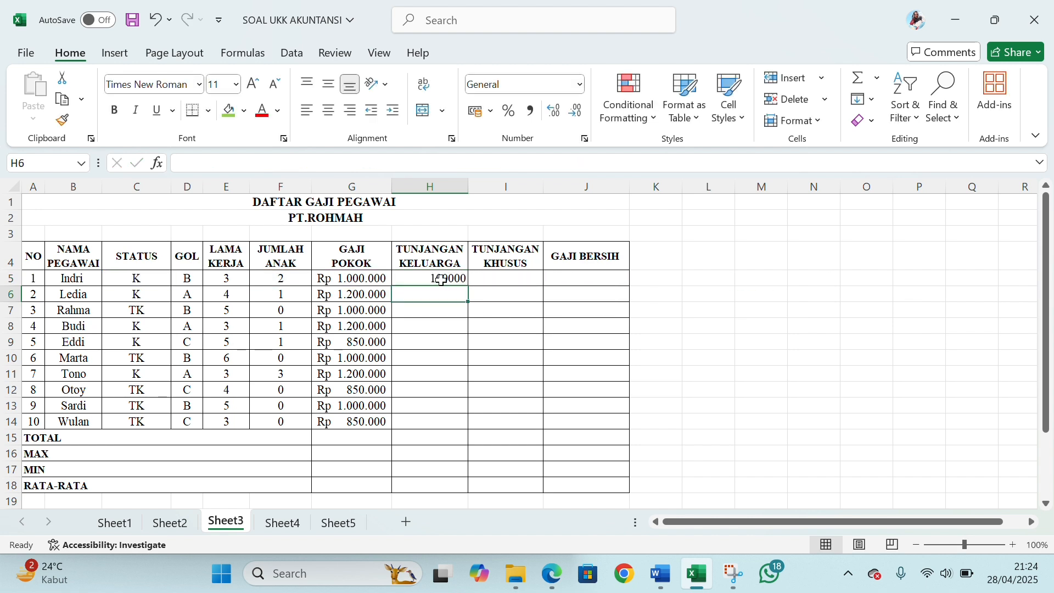
# - Copy the H5 formula down through H14 and apply the Rp English (Indonesia) accounting format to the range
pyautogui.click(442, 280)
pyautogui.moveTo(467, 286); pyautogui.dragTo(468, 430)
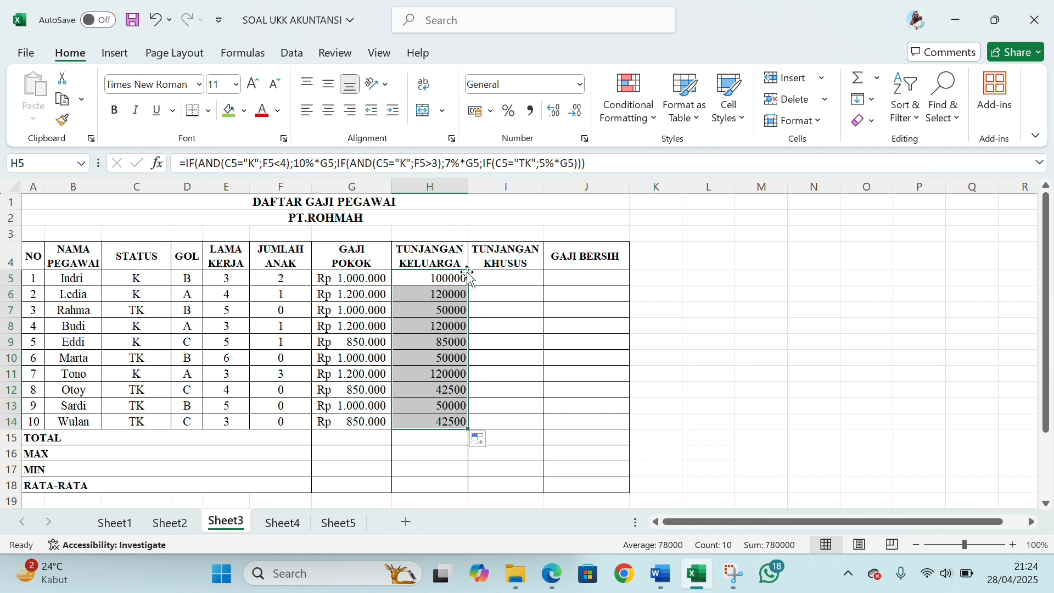
pyautogui.click(491, 111)
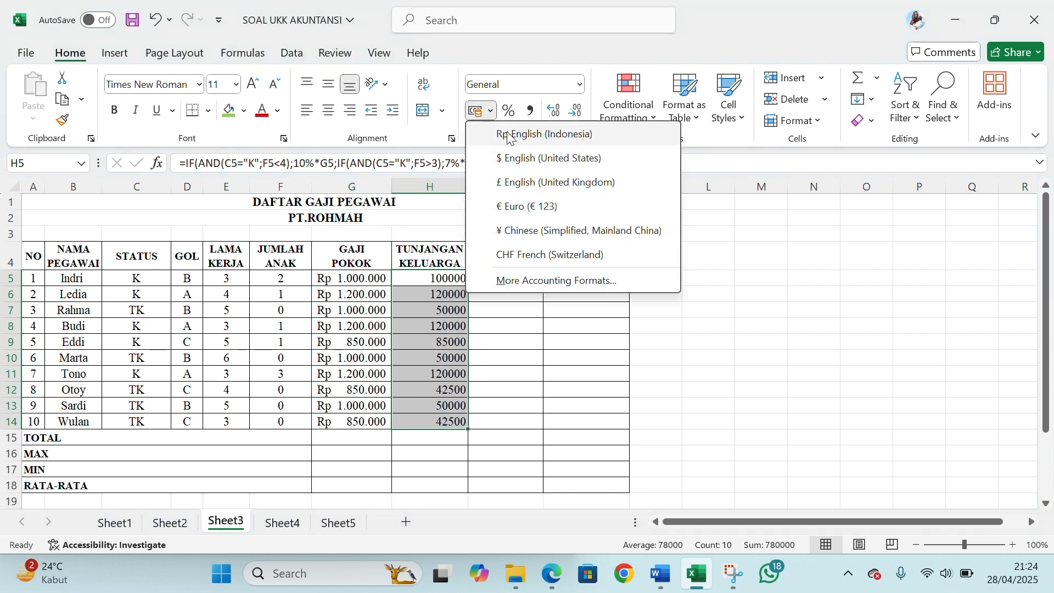
pyautogui.click(510, 136)
# - Remove both decimal places from H5:H14 and adjust the width of column H to fit the amounts
pyautogui.moveTo(468, 190); pyautogui.dragTo(477, 193)
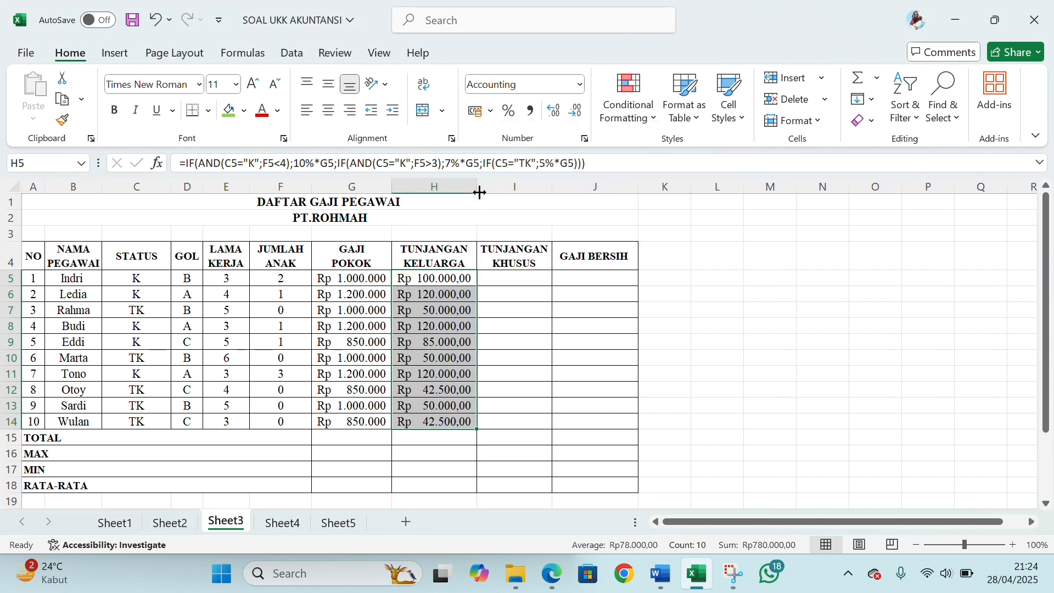
pyautogui.click(571, 119)
pyautogui.click(571, 118)
pyautogui.moveTo(475, 191); pyautogui.dragTo(464, 191)
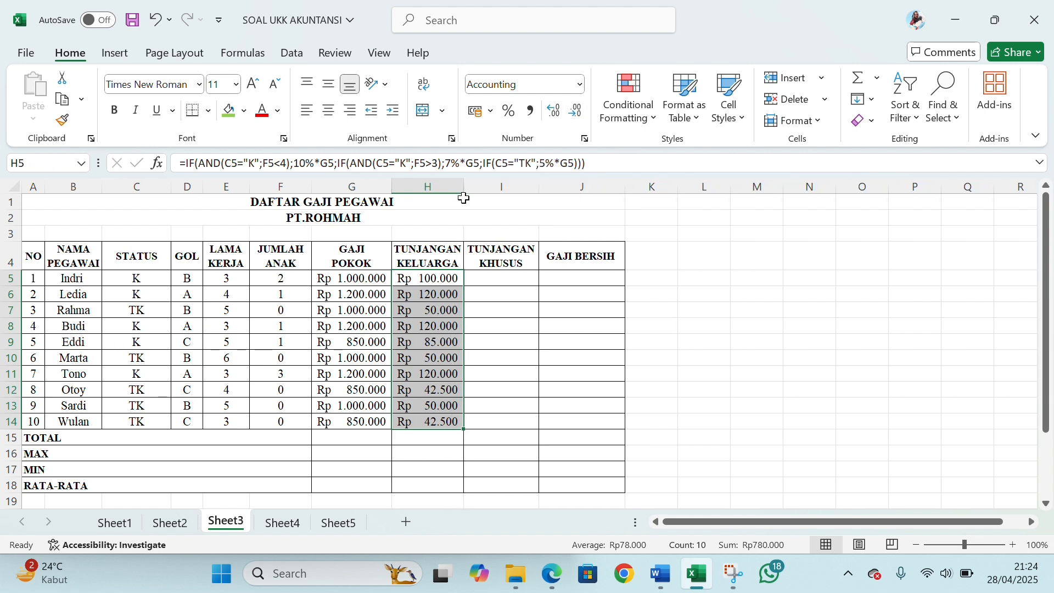
# - Start an IF formula in I5 with an OR test whose first condition is D5="A"
pyautogui.click(505, 283)
pyautogui.scroll(-2, 504, 320)
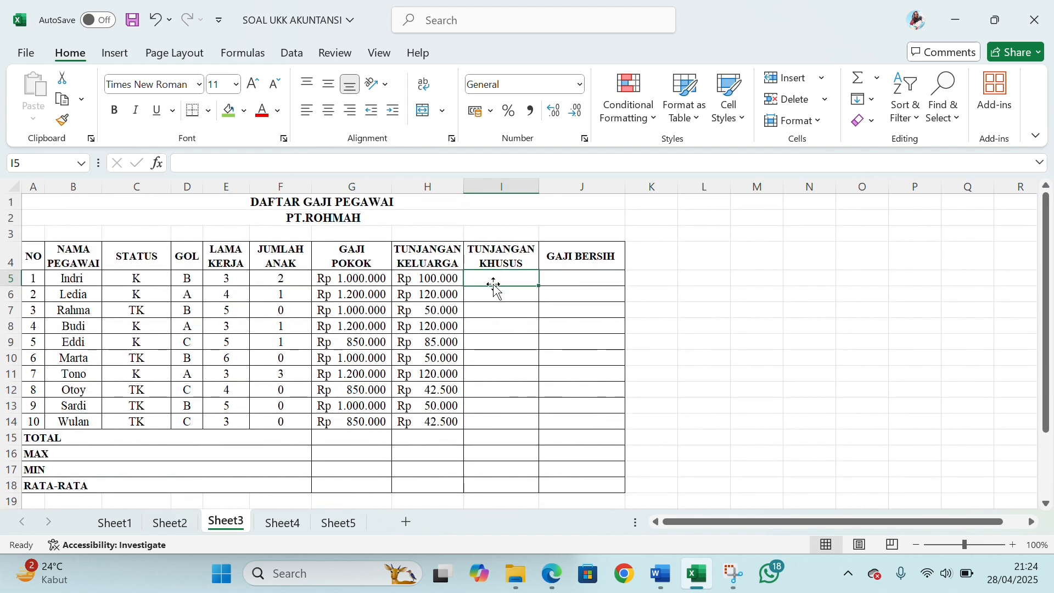
pyautogui.write('=IF')
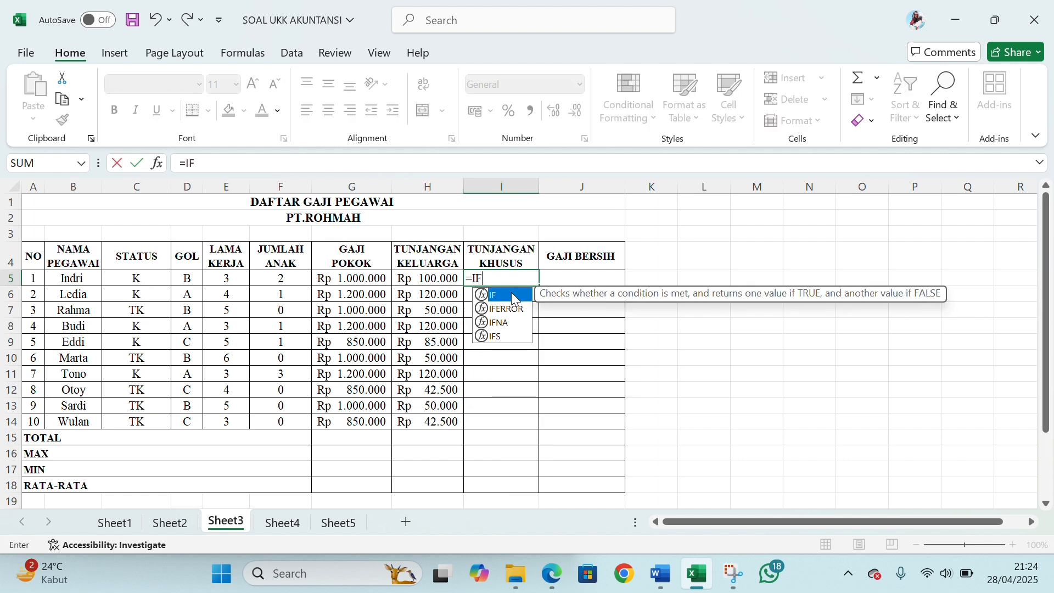
pyautogui.write('(OR')
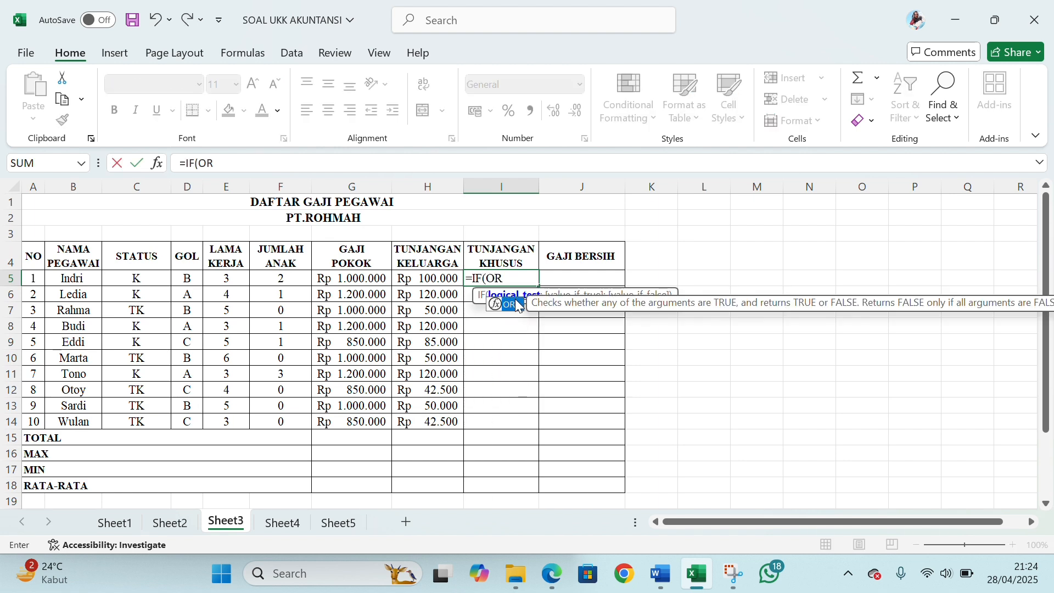
pyautogui.doubleClick(519, 305)
pyautogui.scroll(-2, 543, 420)
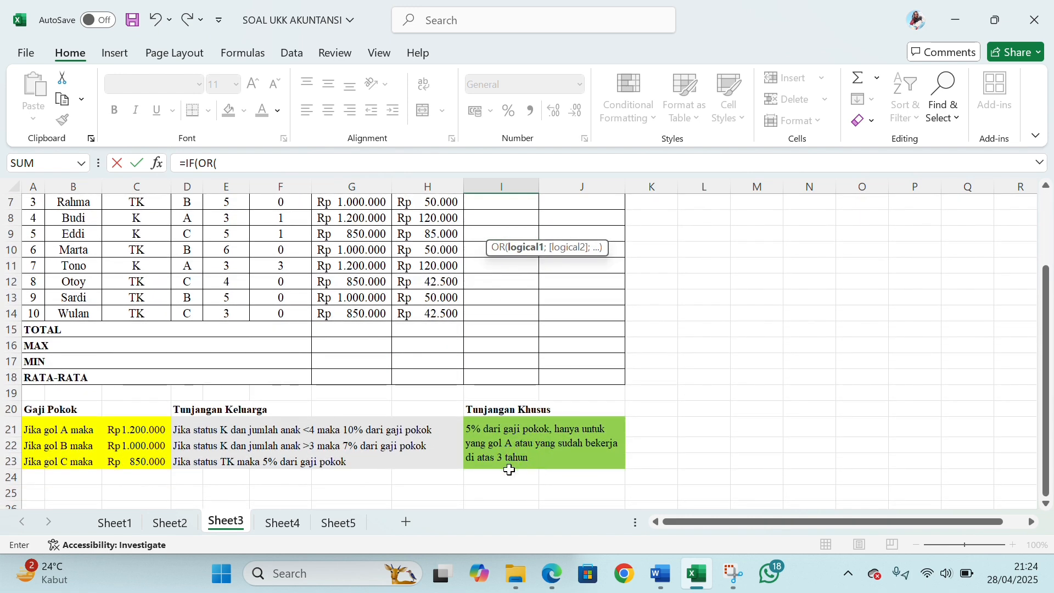
pyautogui.scroll(2, 510, 468)
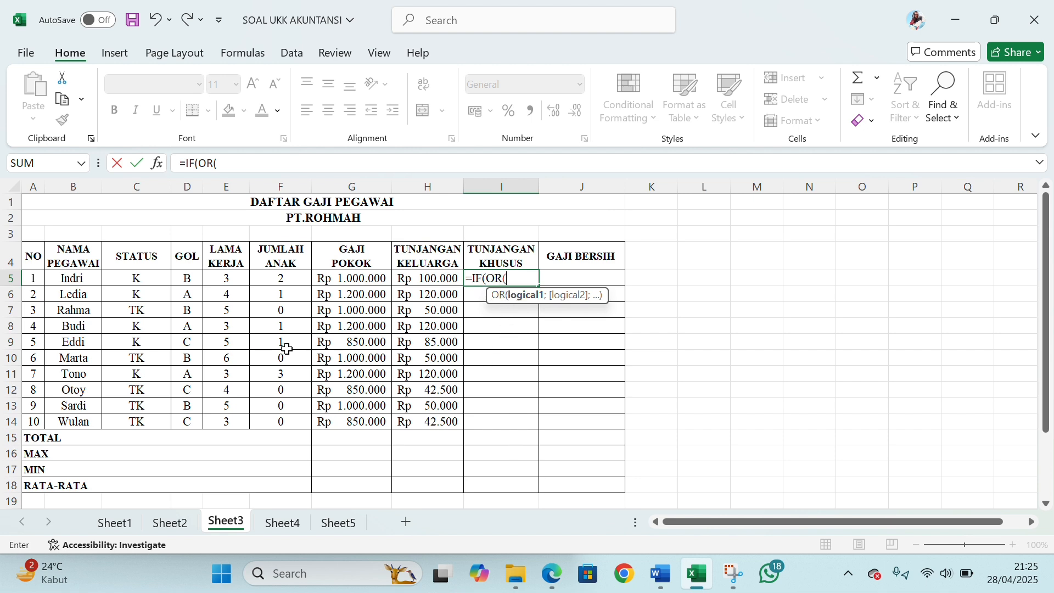
pyautogui.click(188, 279)
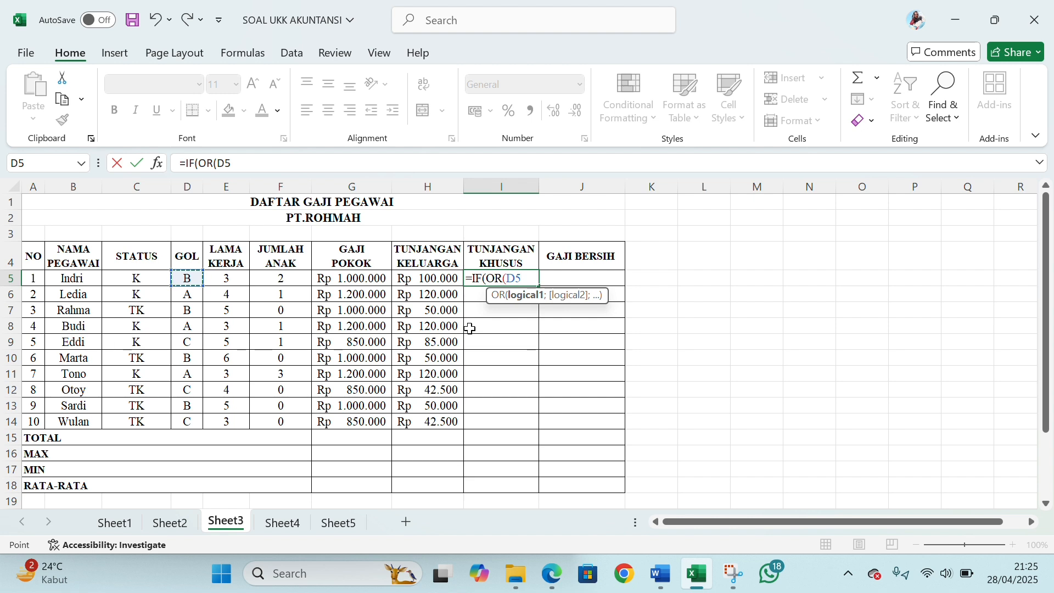
pyautogui.write('="')
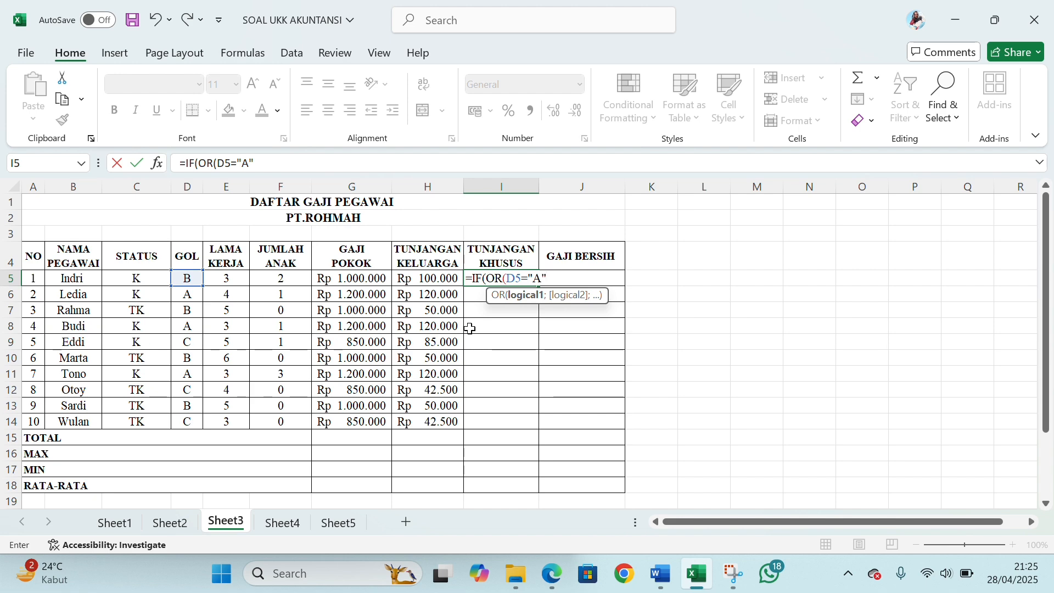
pyautogui.write('A";')
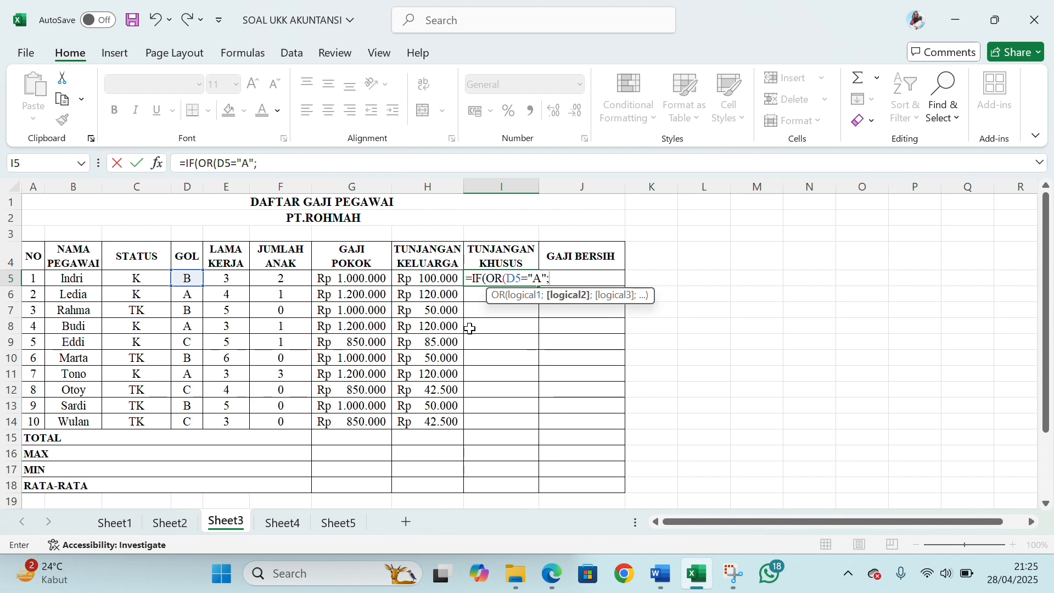
# - Add E5>3 as the second OR condition in the I5 formula and close the test
pyautogui.scroll(-2, 478, 357)
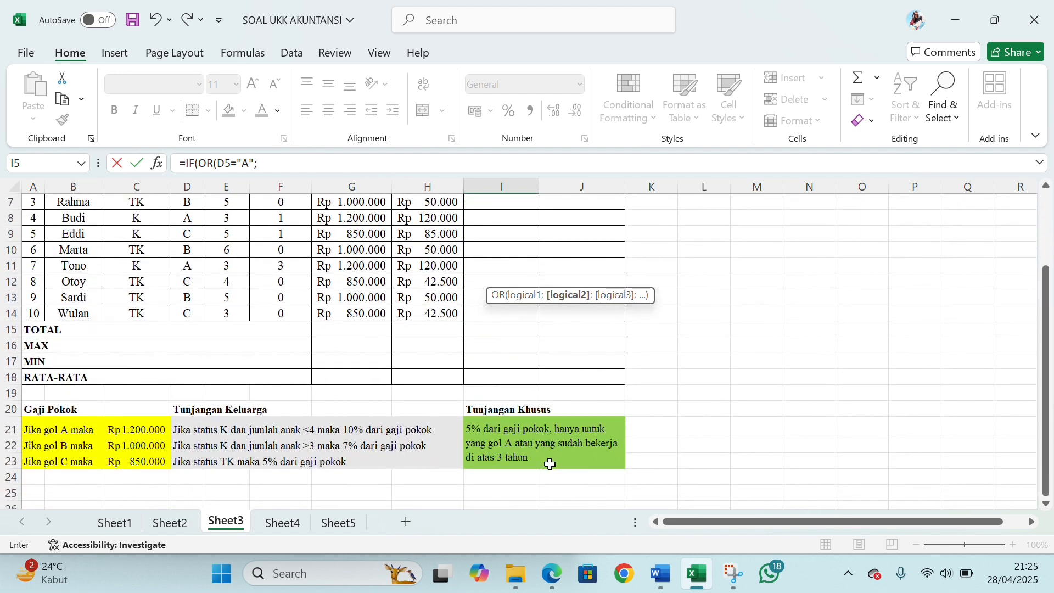
pyautogui.scroll(2, 470, 387)
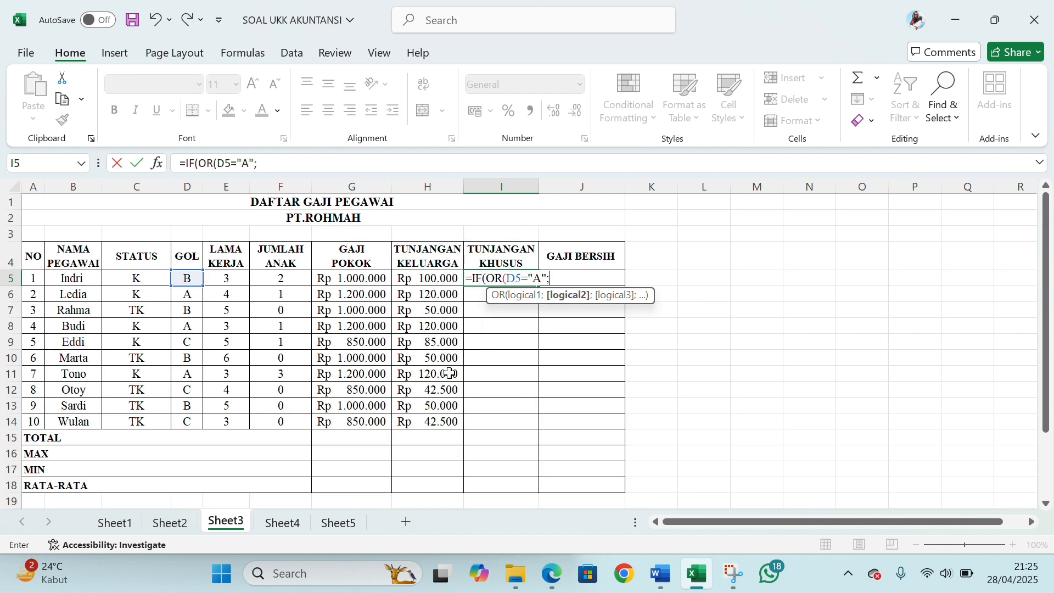
pyautogui.click(230, 281)
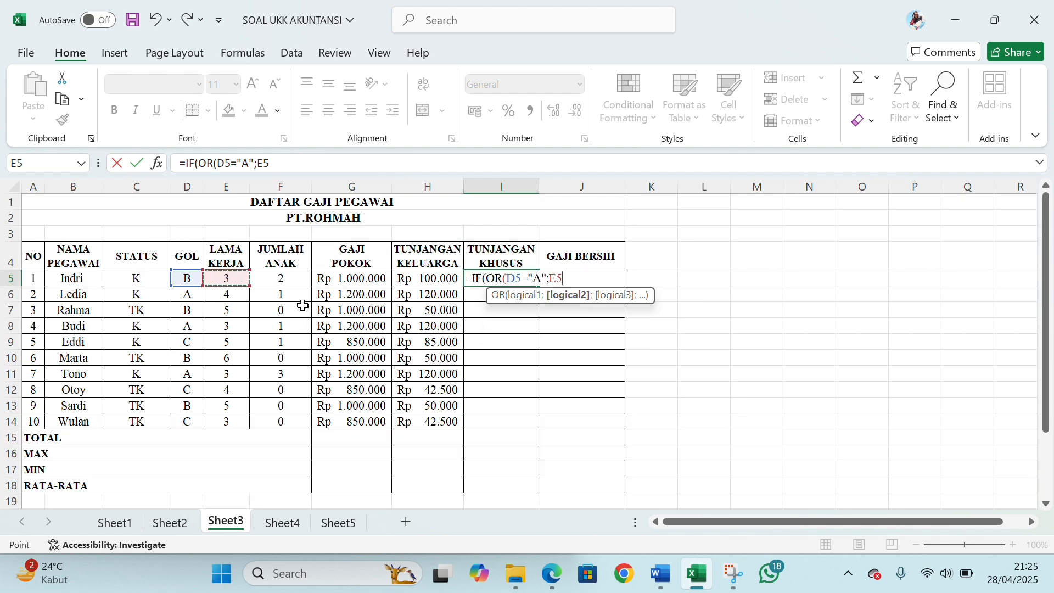
pyautogui.write('>3)')
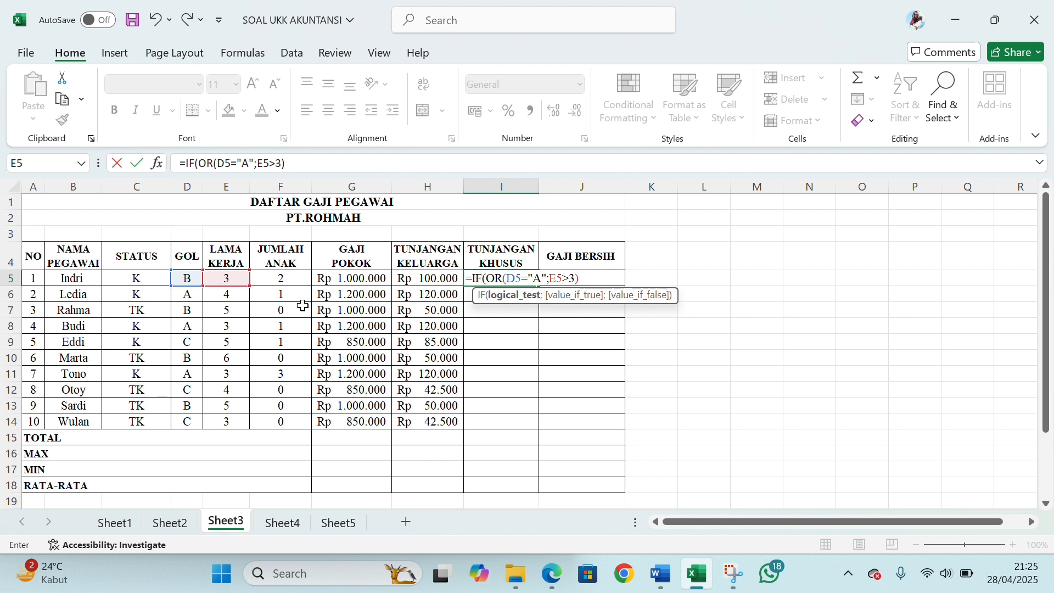
# - Make the IF in I5 return 5%*G5 when true and 0 otherwise, and complete the formula
pyautogui.write(';5%*')
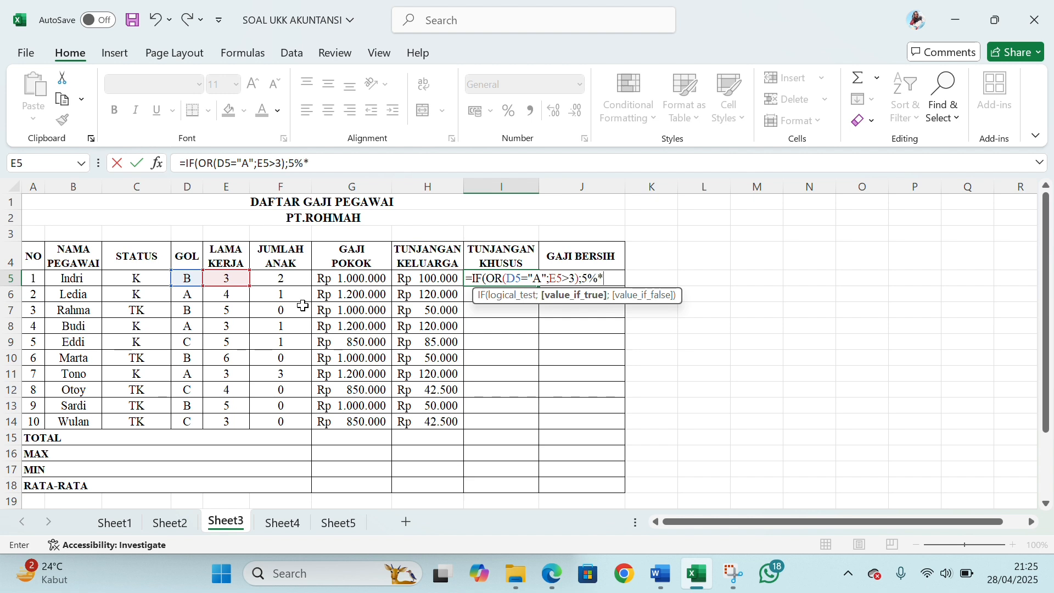
pyautogui.click(338, 283)
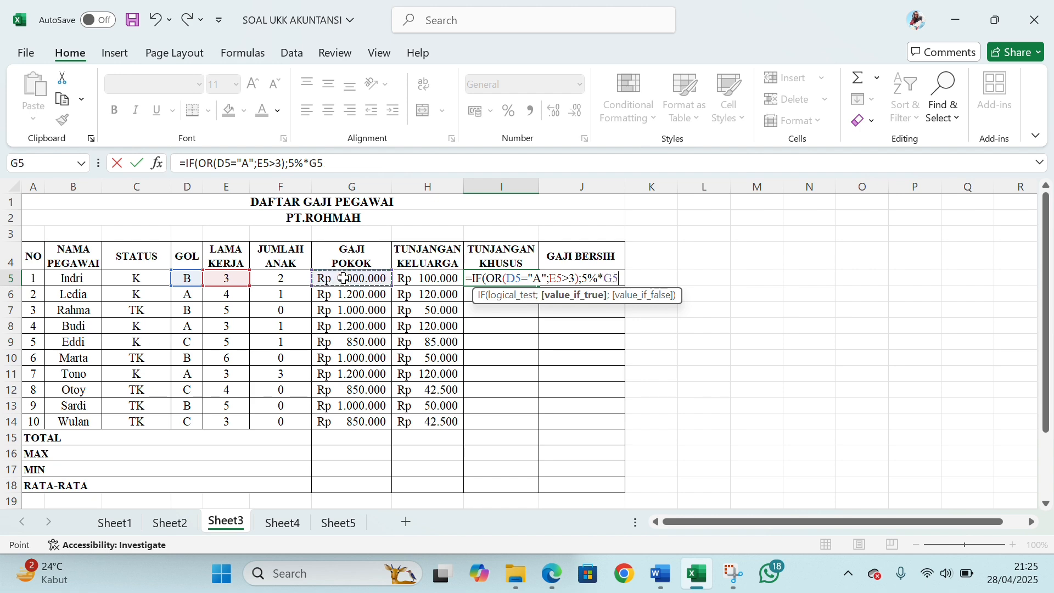
pyautogui.scroll(-2, 600, 383)
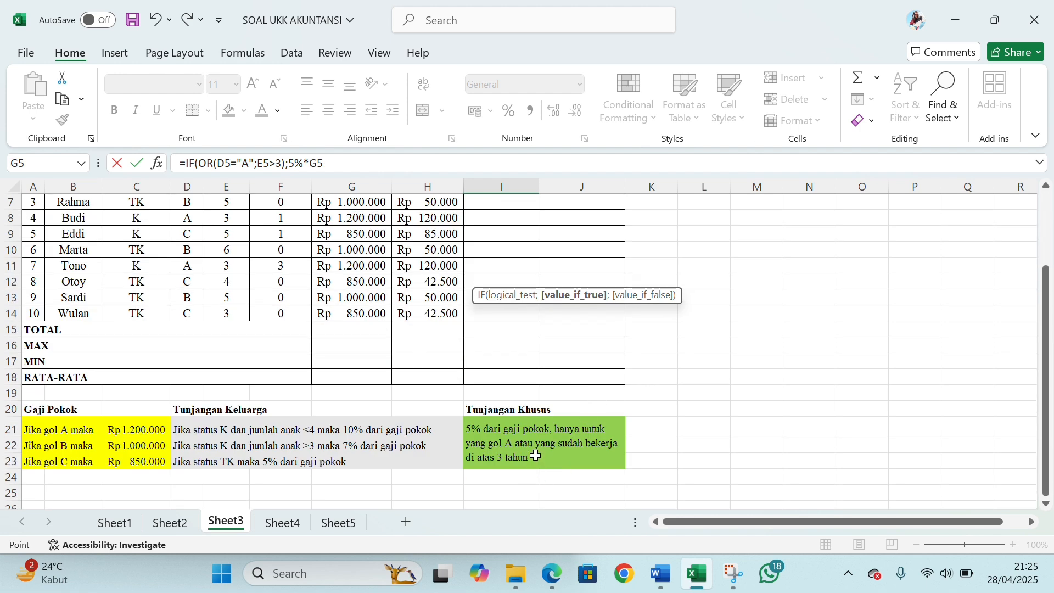
pyautogui.scroll(2, 563, 337)
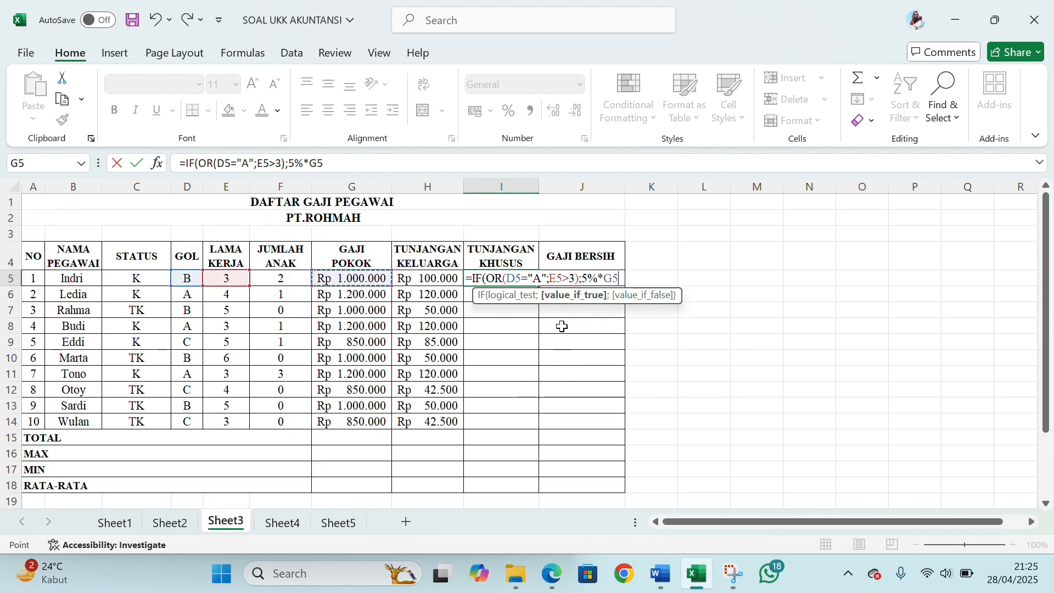
pyautogui.write(';')
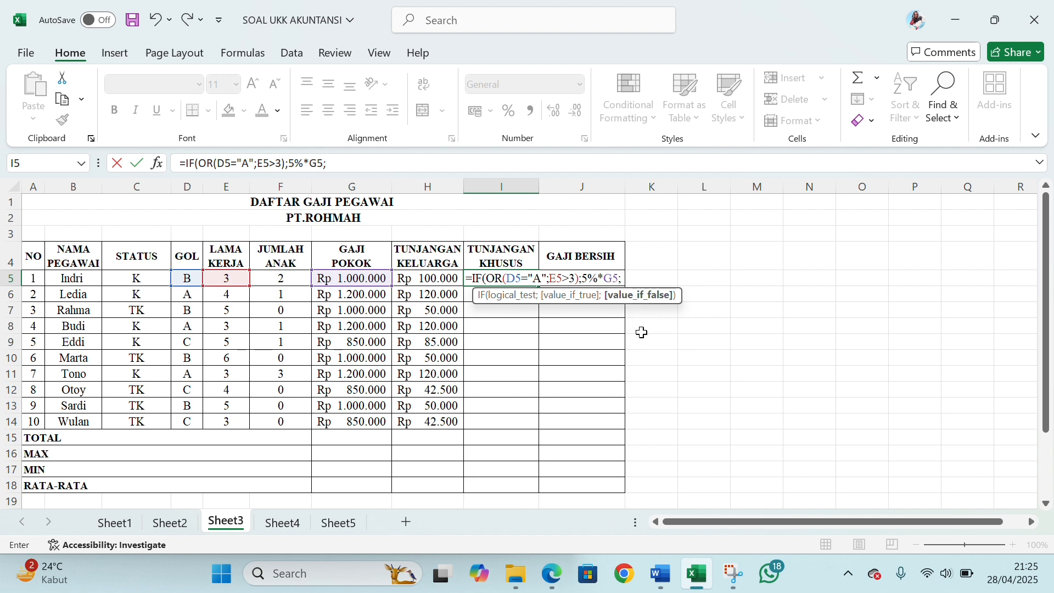
pyautogui.write('0)')
pyautogui.press('Return')
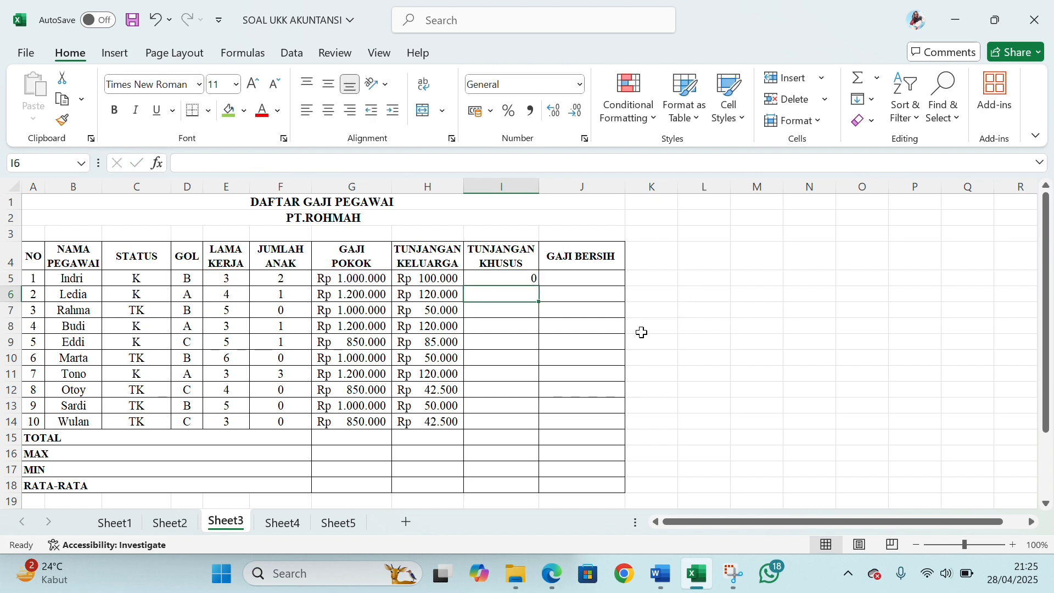
# - Copy the special allowance formula from I5 down to I14
pyautogui.click(500, 277)
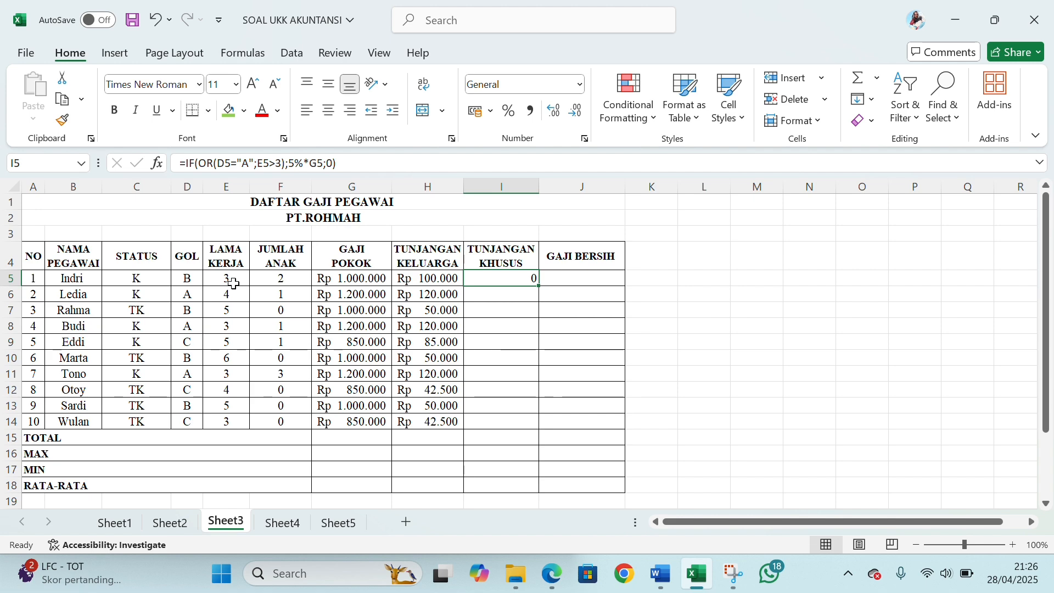
pyautogui.scroll(-2, 405, 372)
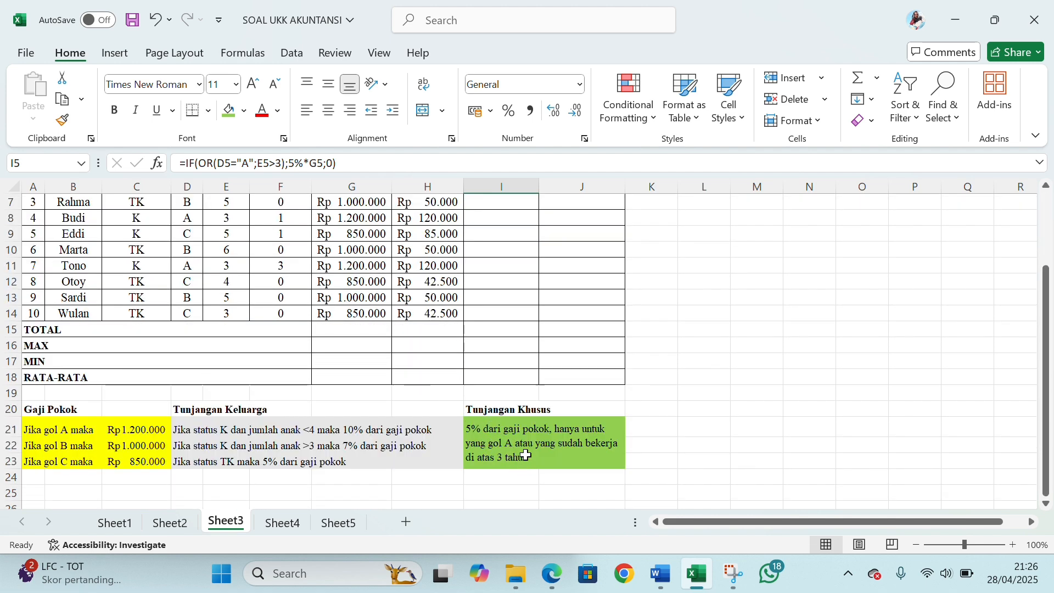
pyautogui.scroll(2, 526, 455)
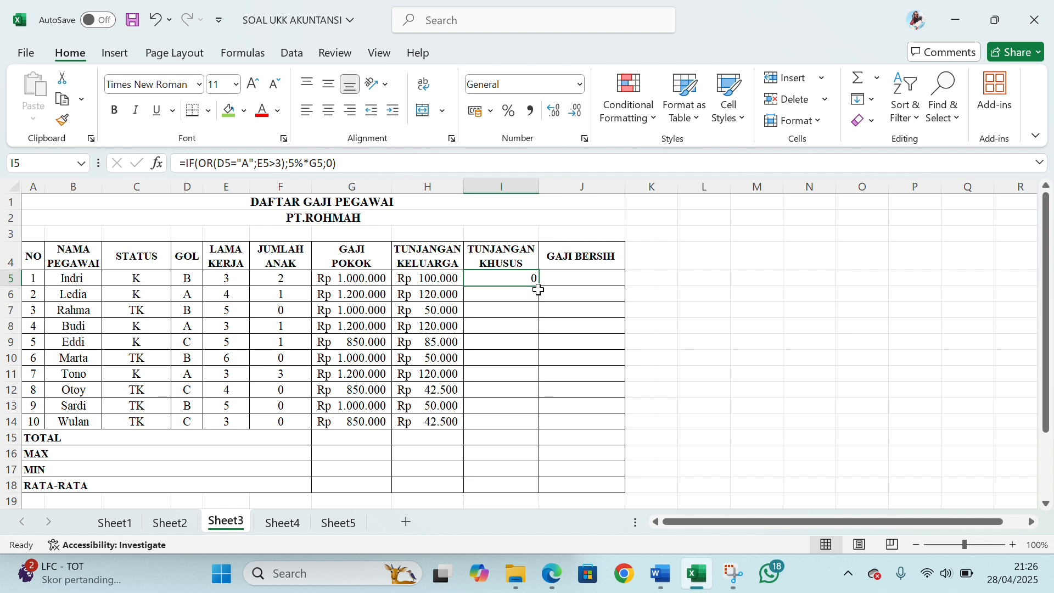
pyautogui.moveTo(541, 290); pyautogui.dragTo(544, 428)
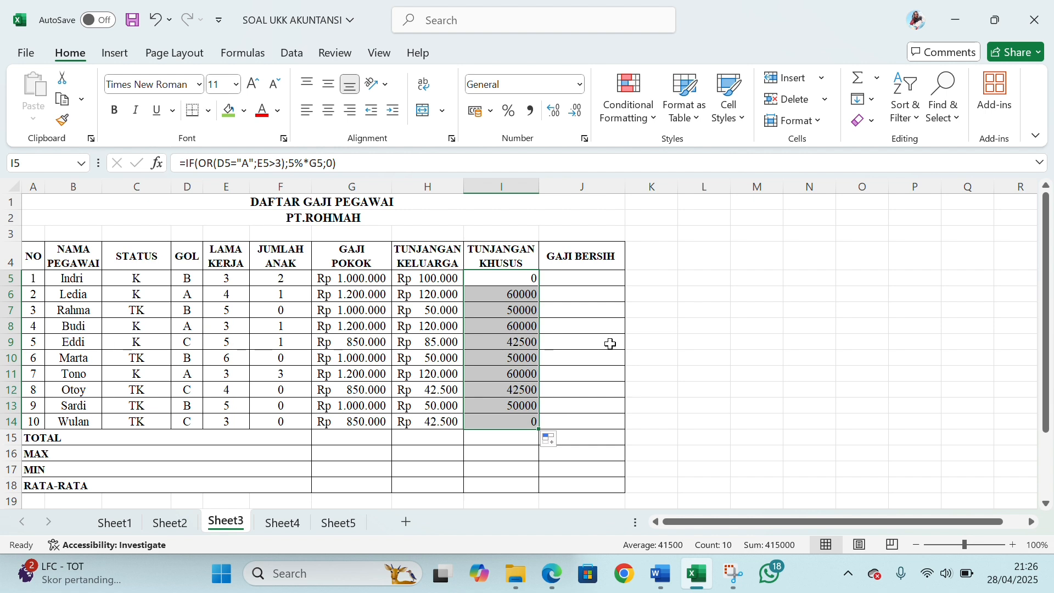
# - Format I5:I14 as Rp accounting amounts with no decimal places
pyautogui.click(497, 112)
pyautogui.click(504, 134)
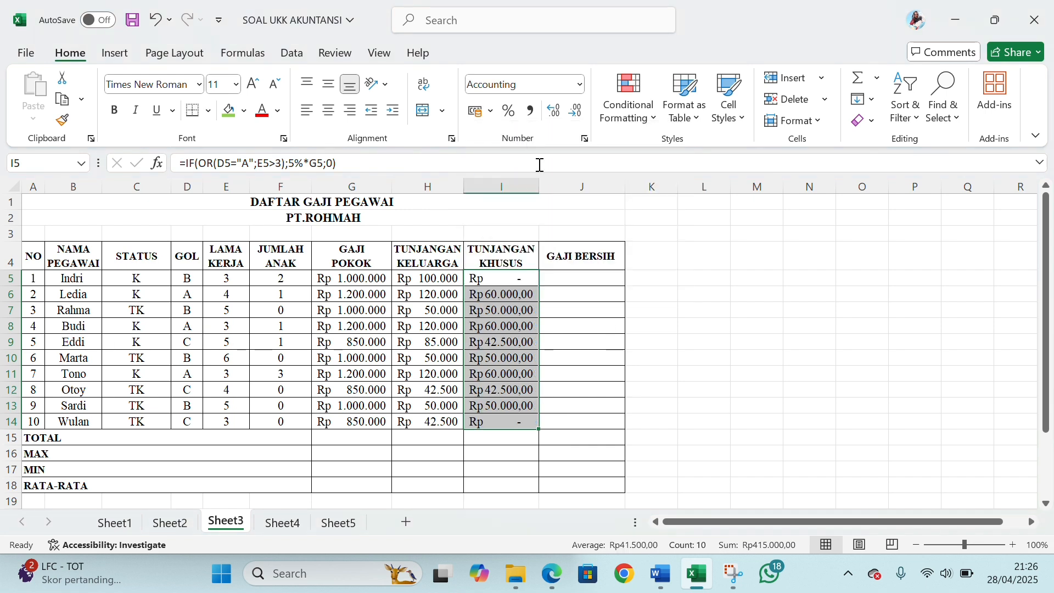
pyautogui.click(576, 112)
pyautogui.click(577, 111)
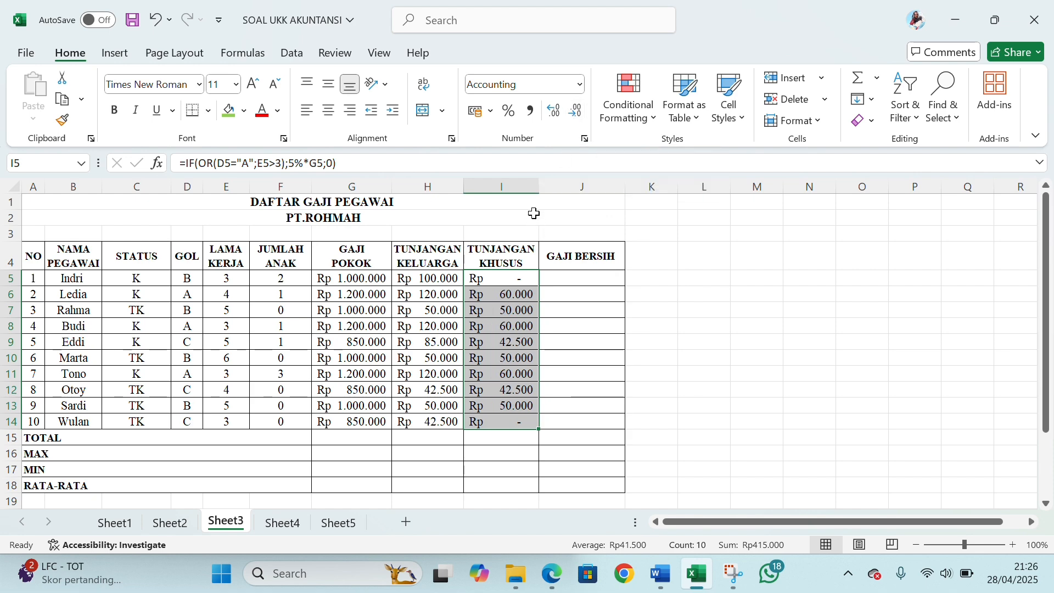
# - Adjust the width of column I so that its TUNJANGAN KHUSUS header and amounts fit
pyautogui.moveTo(539, 187); pyautogui.dragTo(527, 189)
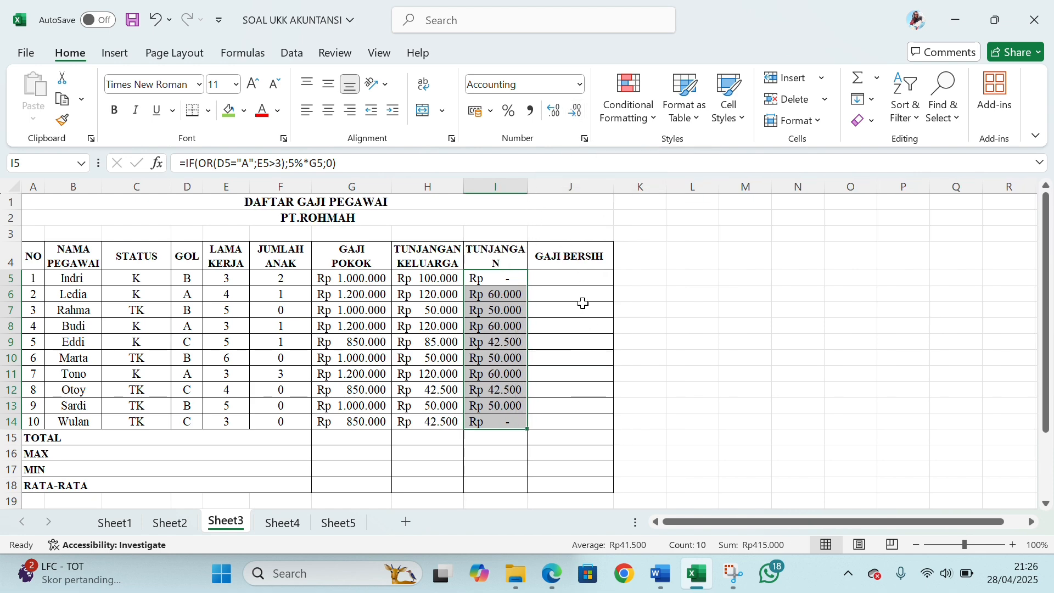
pyautogui.scroll(-2, 581, 303)
pyautogui.scroll(2, 590, 365)
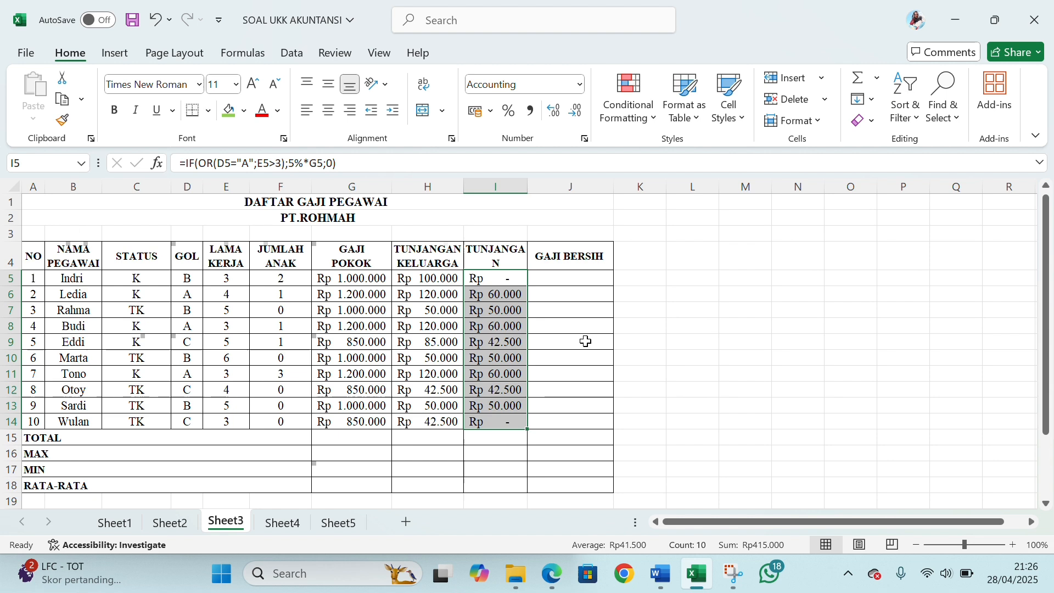
pyautogui.click(584, 276)
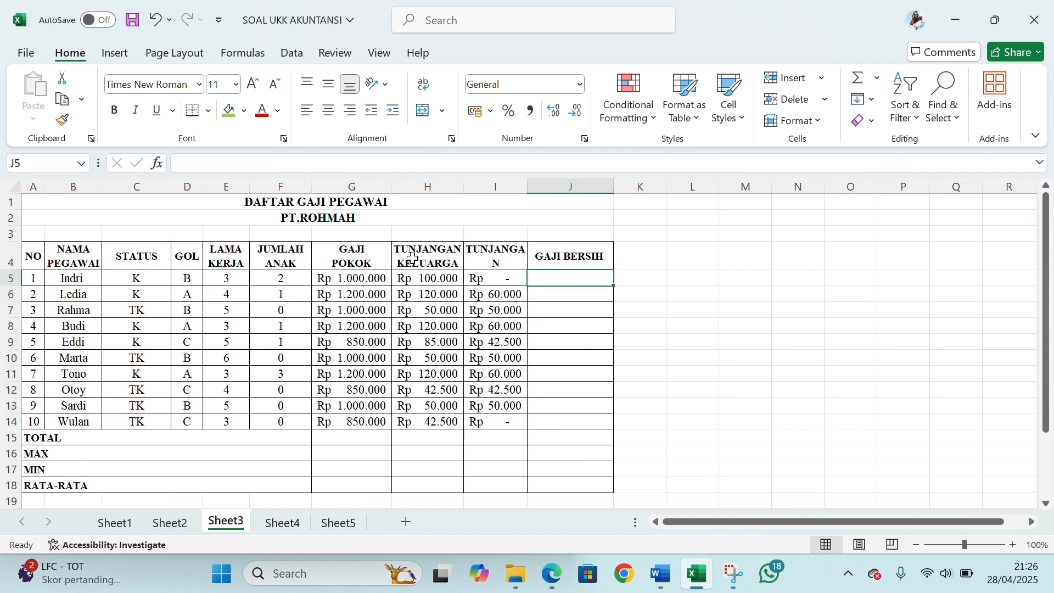
pyautogui.moveTo(527, 191); pyautogui.dragTo(541, 194)
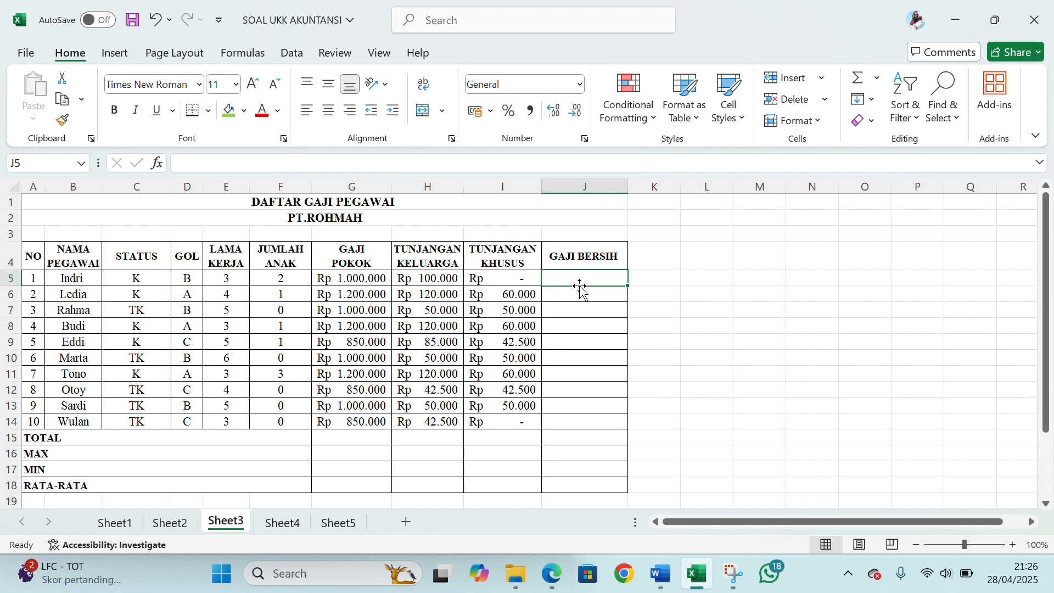
# - Calculate the first employee's net pay in J5 with the formula =G5+H5+I5
pyautogui.write('=')
pyautogui.click(374, 278)
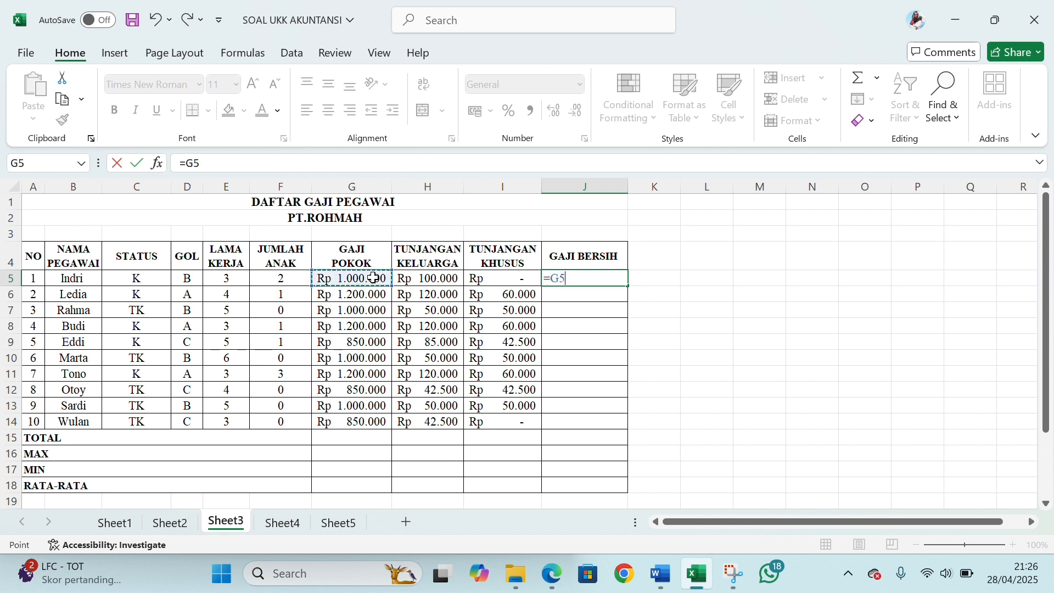
pyautogui.write('+')
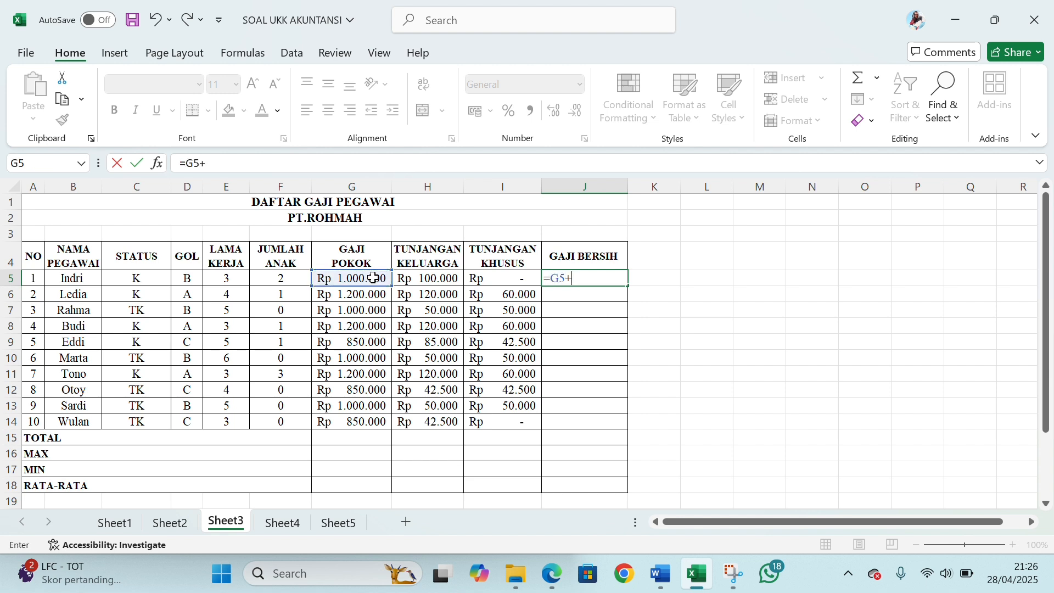
pyautogui.click(412, 278)
pyautogui.write('+')
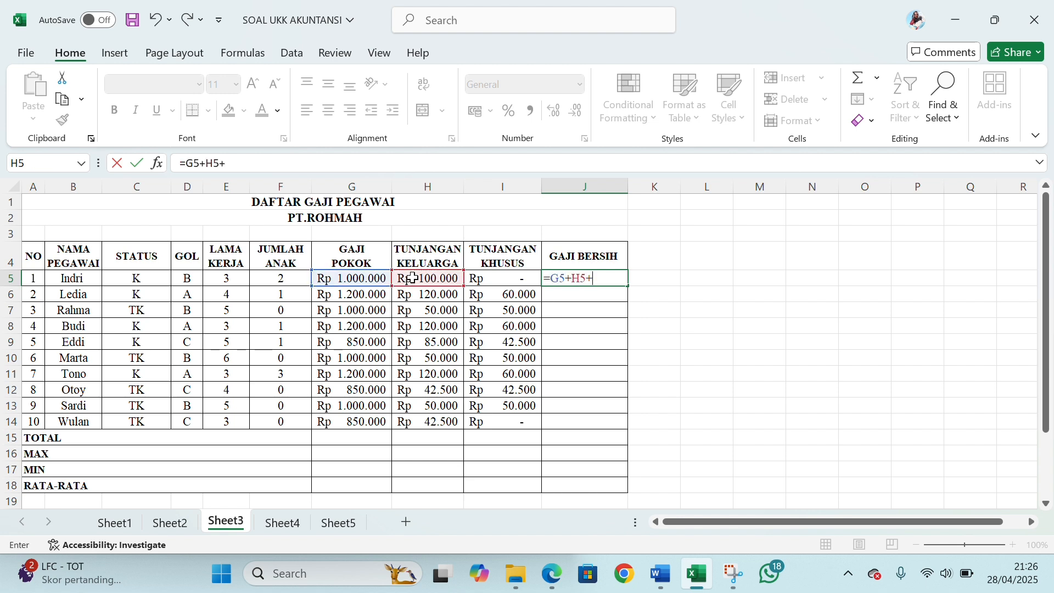
pyautogui.click(508, 282)
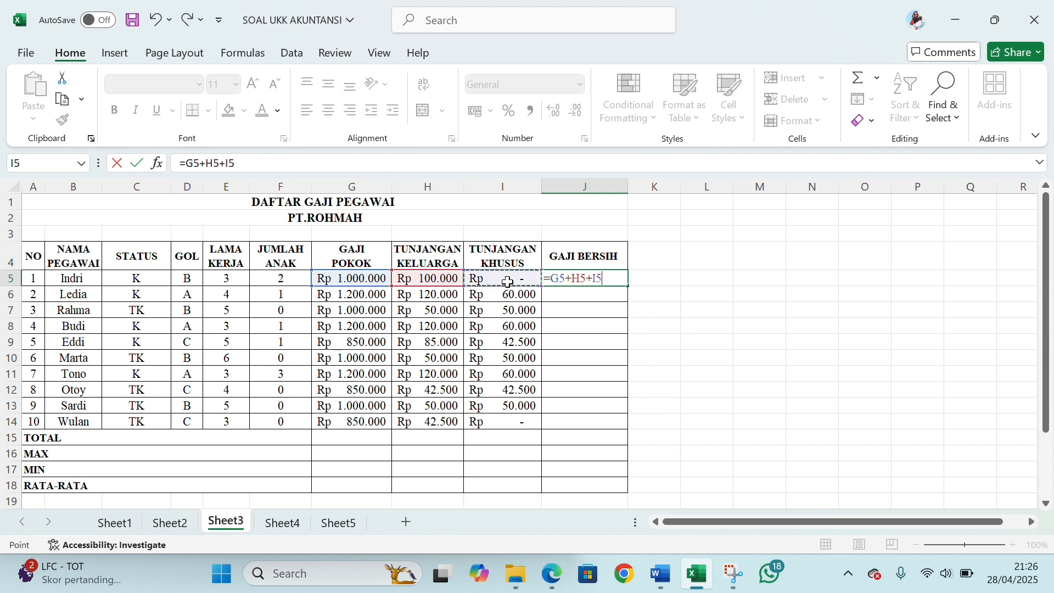
pyautogui.press('Return')
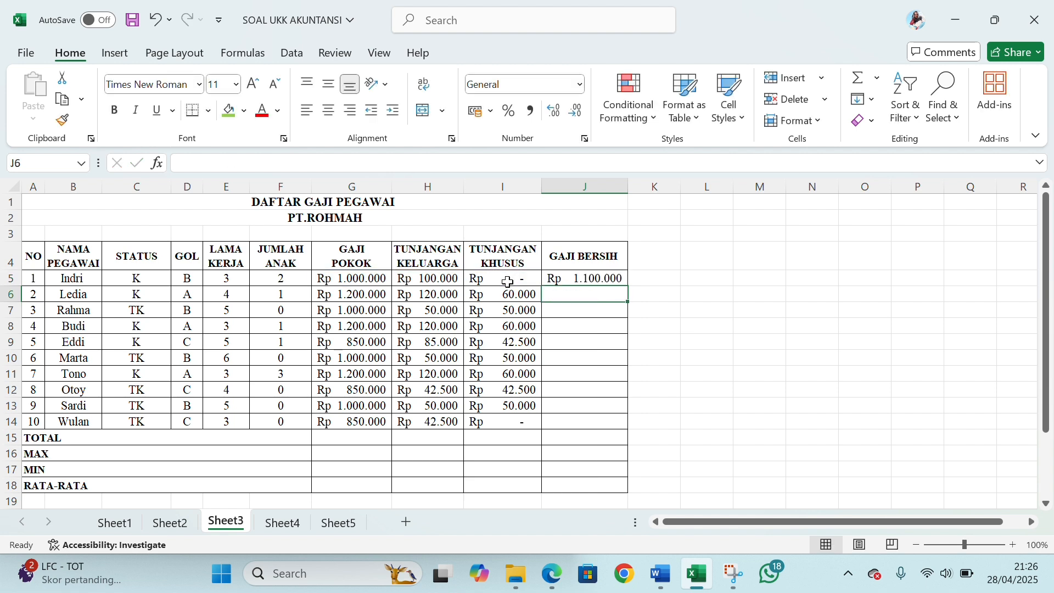
# - Copy the net pay formula from J5 down to J14
pyautogui.click(579, 280)
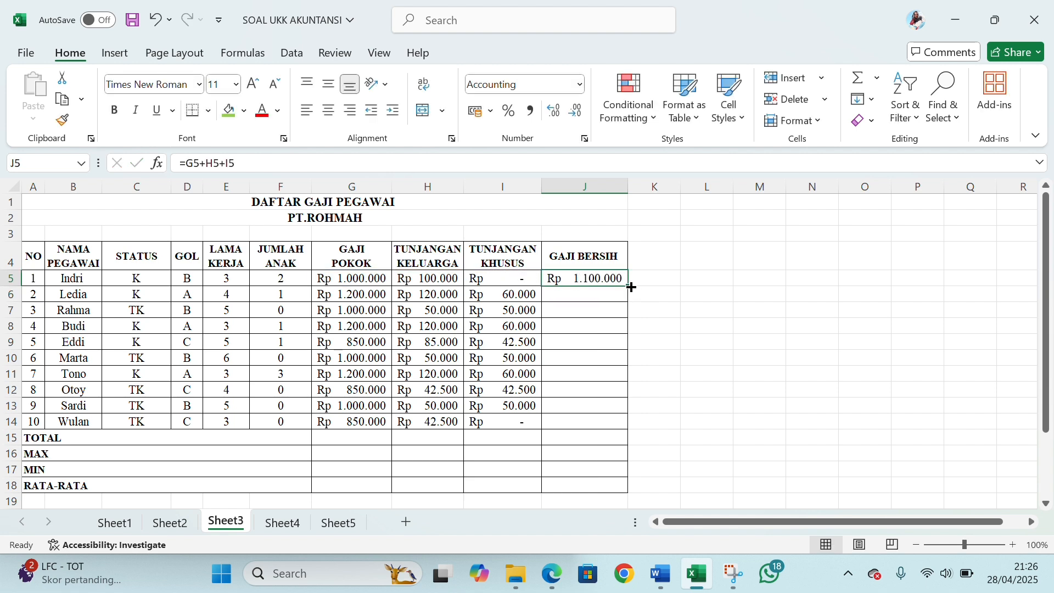
pyautogui.moveTo(630, 287); pyautogui.dragTo(634, 429)
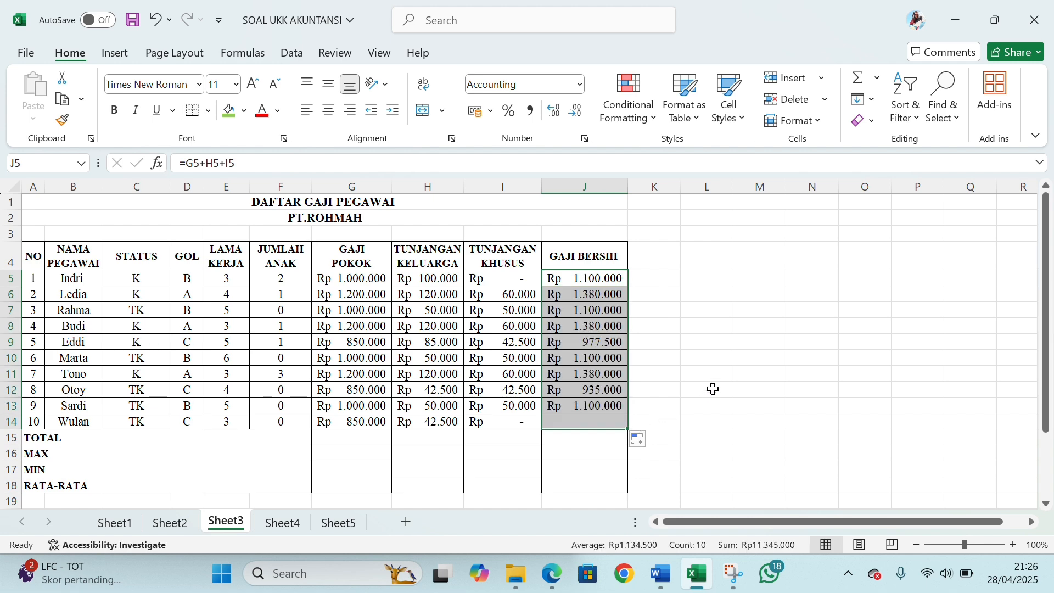
pyautogui.scroll(-1, 713, 390)
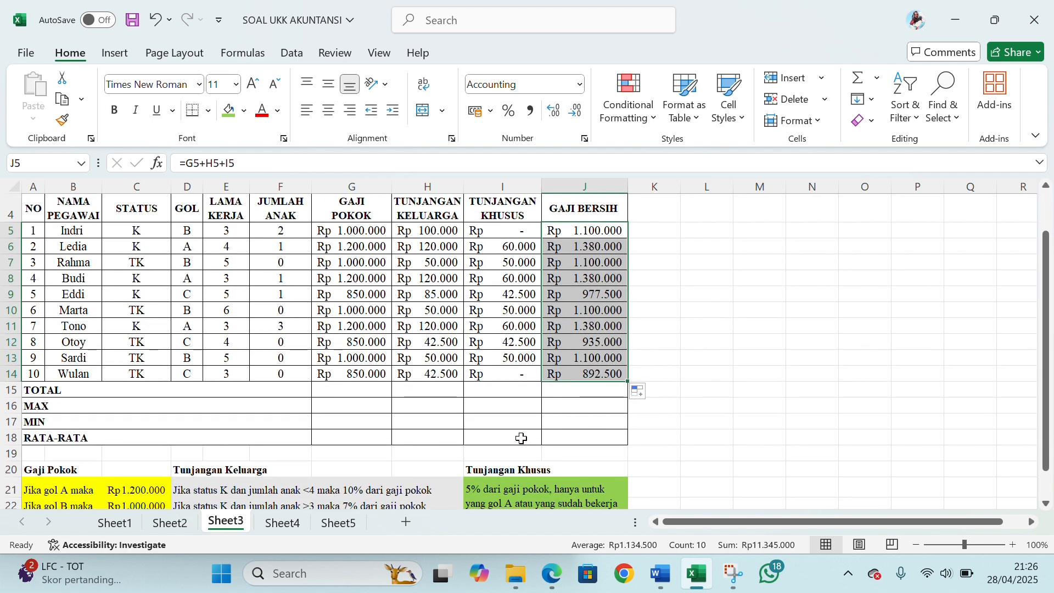
pyautogui.scroll(1, 367, 424)
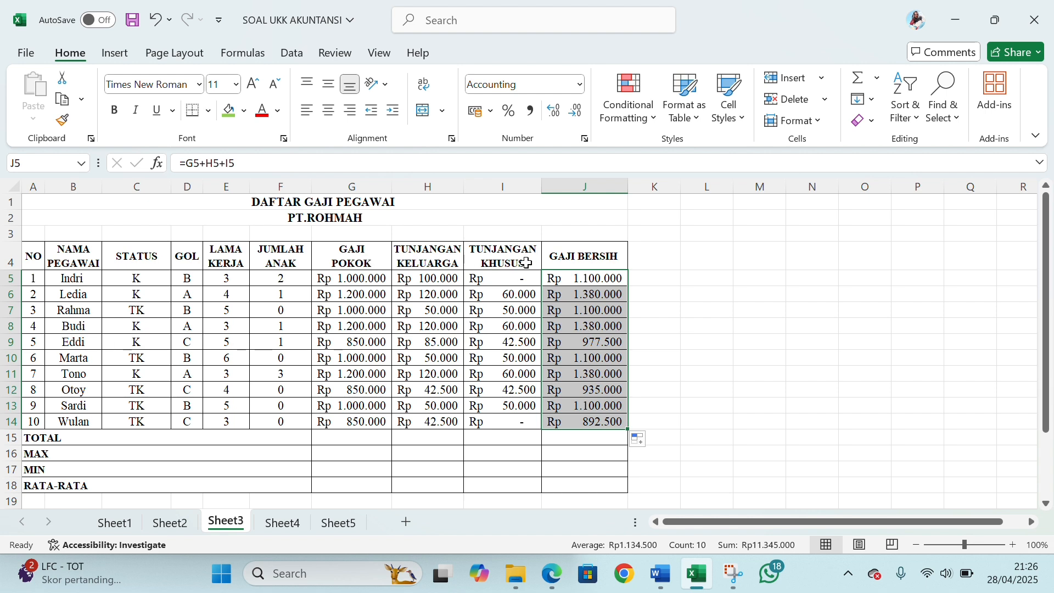
# - Total the base salaries in G15 with the formula =SUM(G5:G14)
pyautogui.click(351, 441)
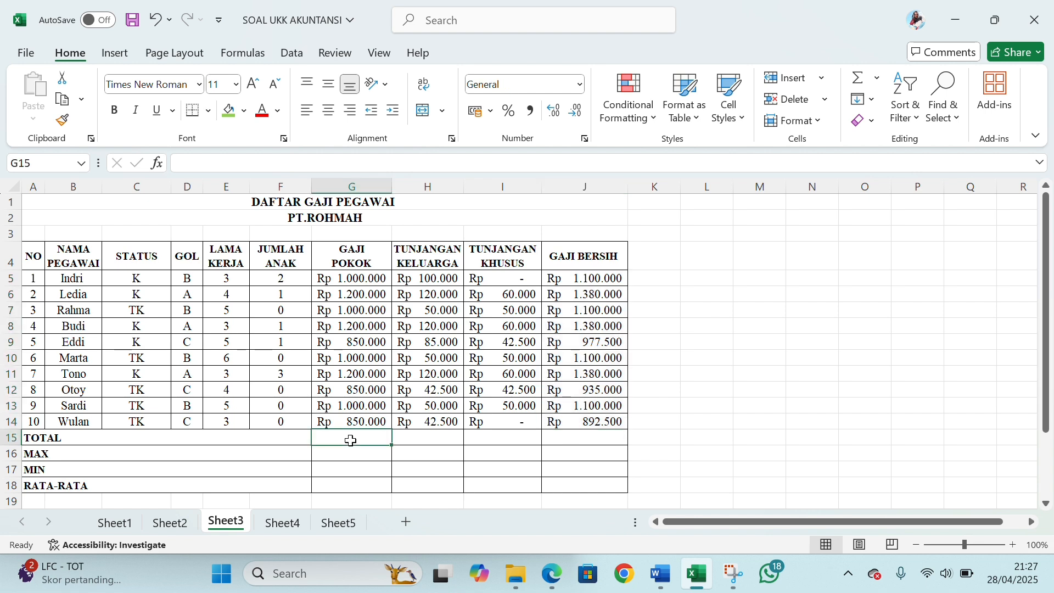
pyautogui.write('=SUM')
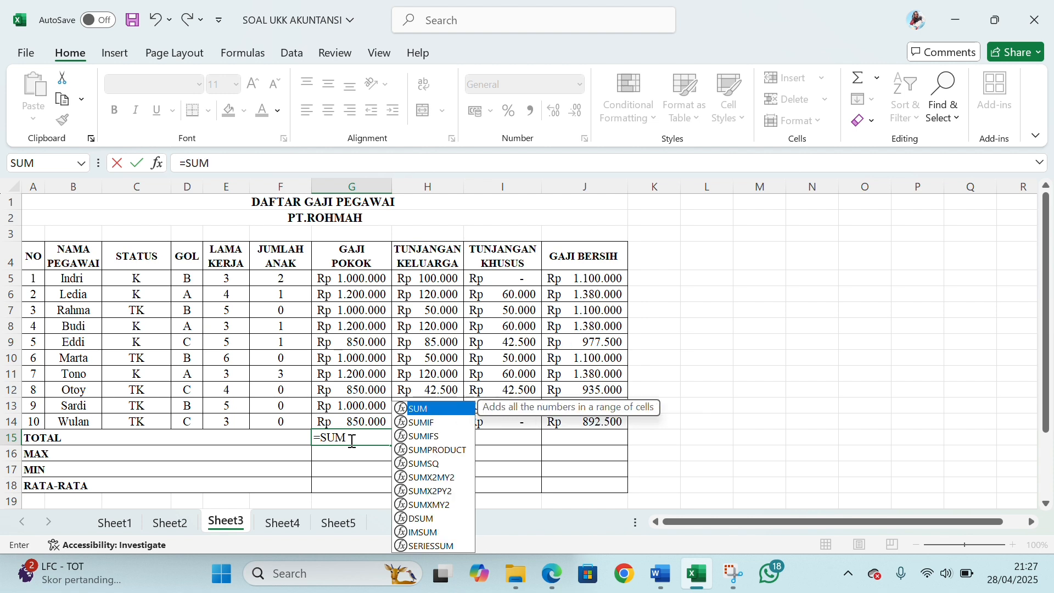
pyautogui.doubleClick(426, 409)
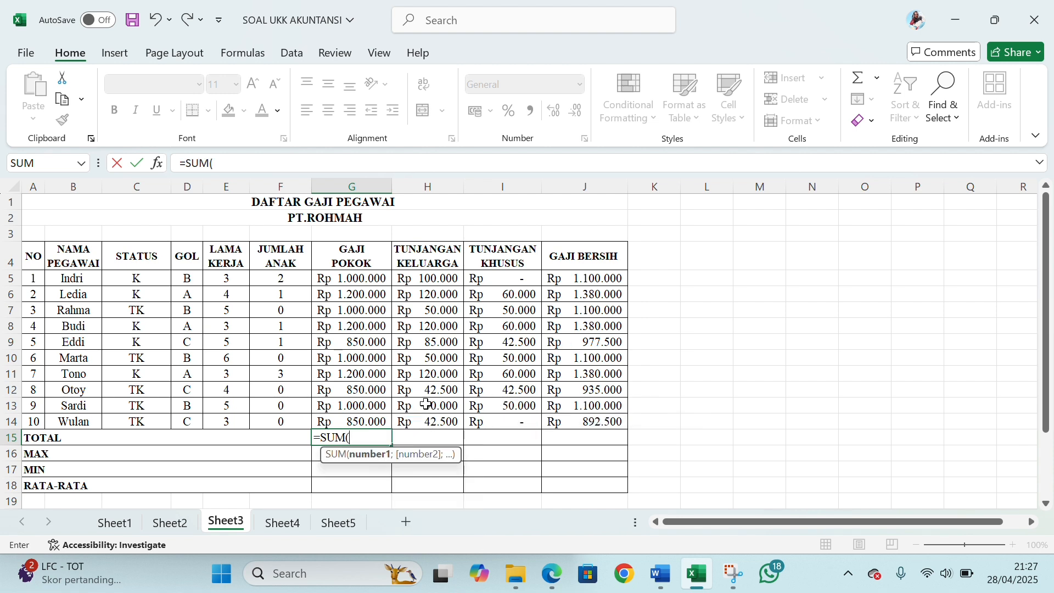
pyautogui.moveTo(345, 279); pyautogui.dragTo(367, 431)
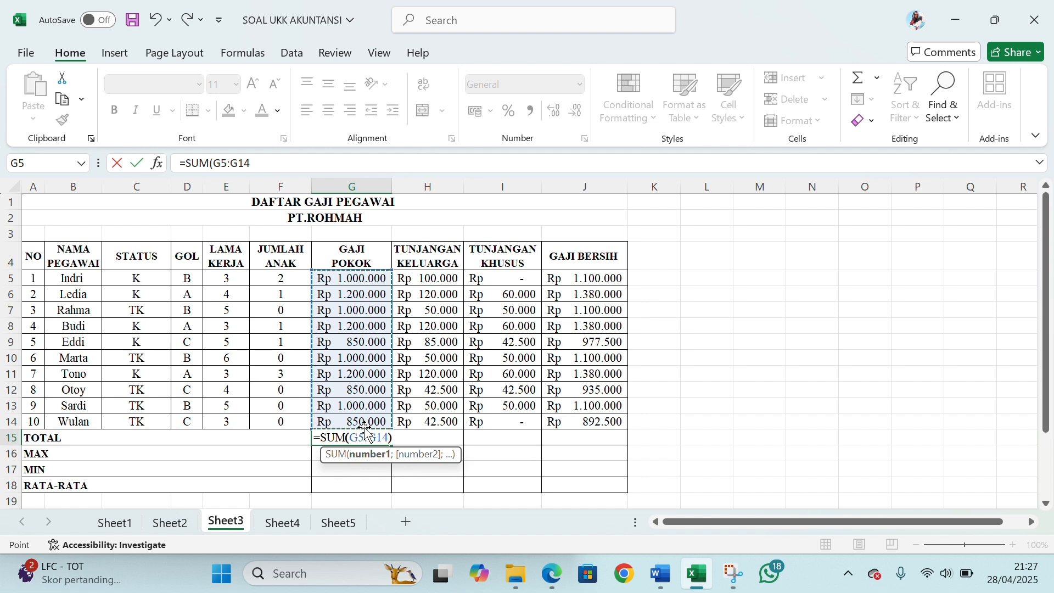
pyautogui.write(')')
pyautogui.press('Return')
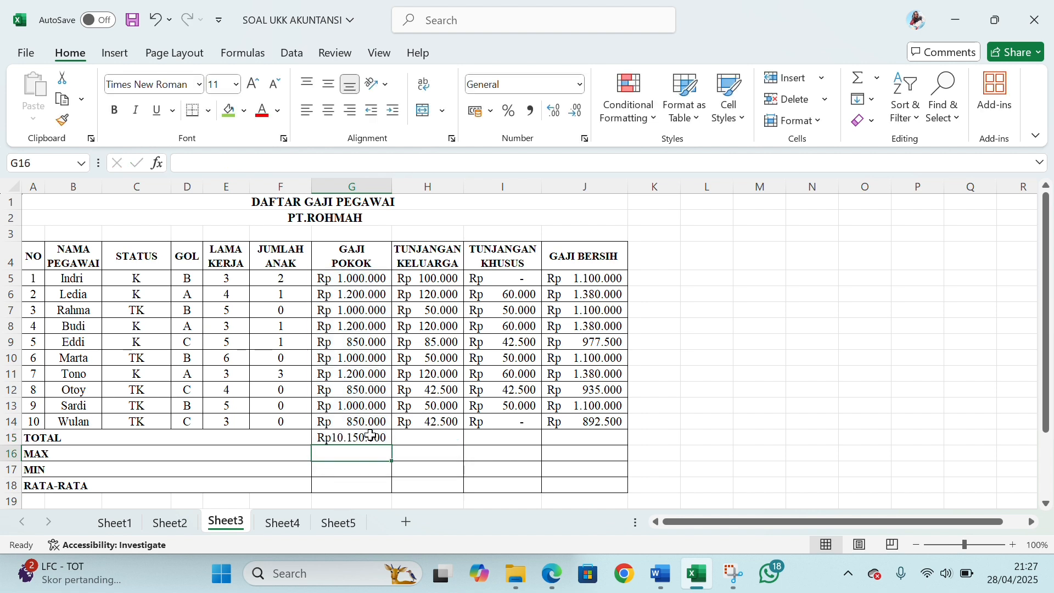
# - Total the family allowances in H15 with =SUM(H5:H14) and copy the formula across to J15
pyautogui.click(407, 439)
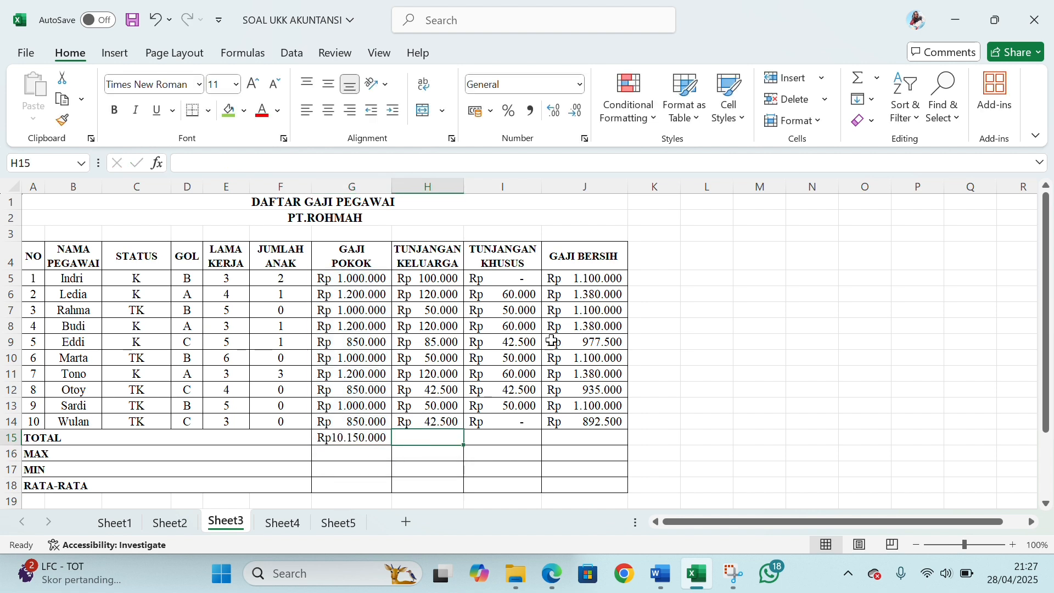
pyautogui.click(861, 79)
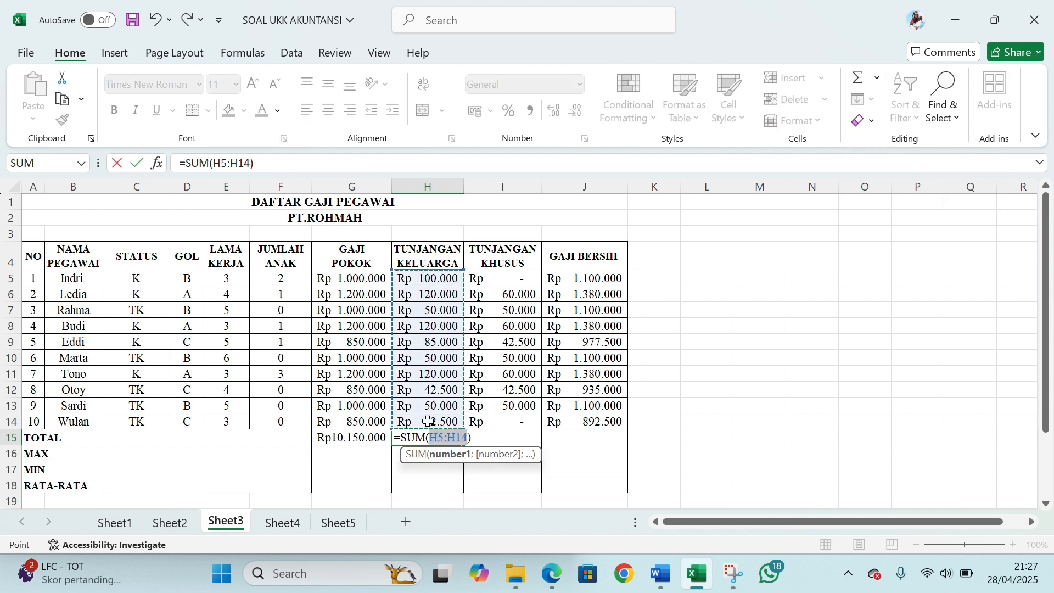
pyautogui.press('Return')
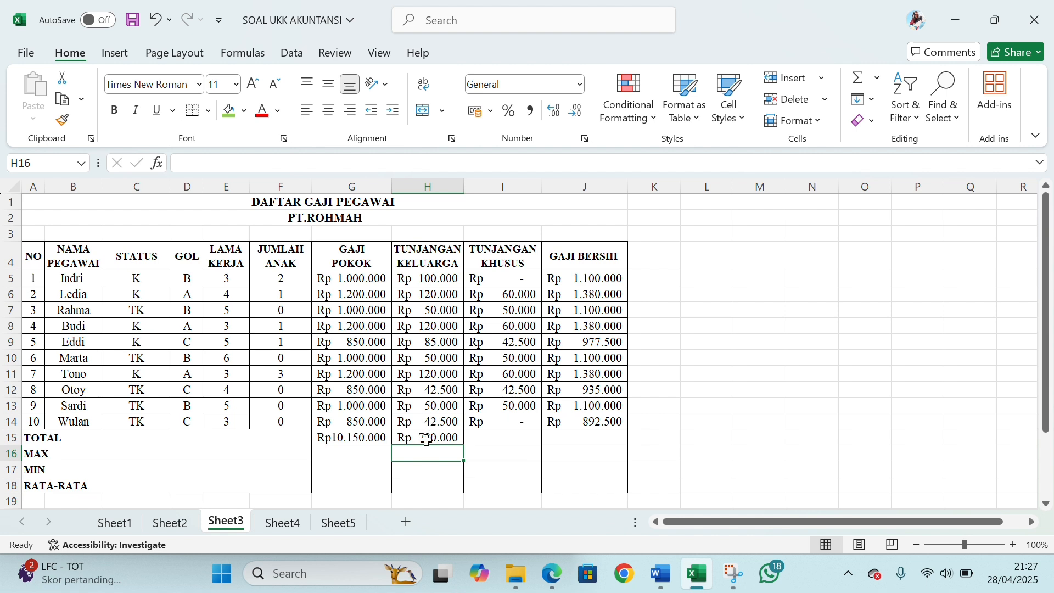
pyautogui.click(426, 438)
pyautogui.moveTo(465, 448); pyautogui.dragTo(587, 437)
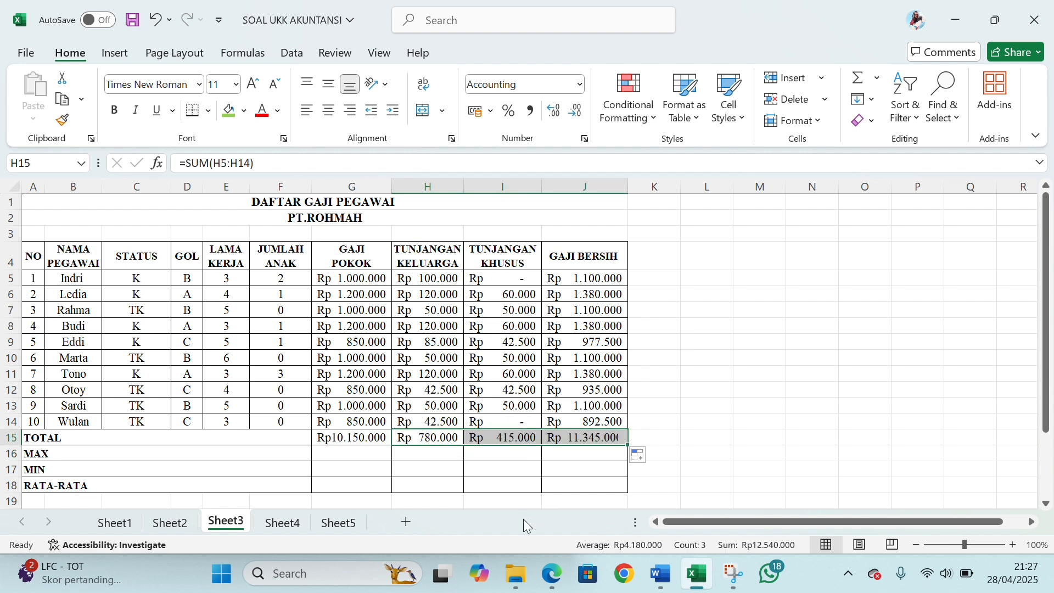
# - Make the summary cells G15:J18 bold and widen column G slightly to fit the total
pyautogui.moveTo(357, 439); pyautogui.dragTo(565, 488)
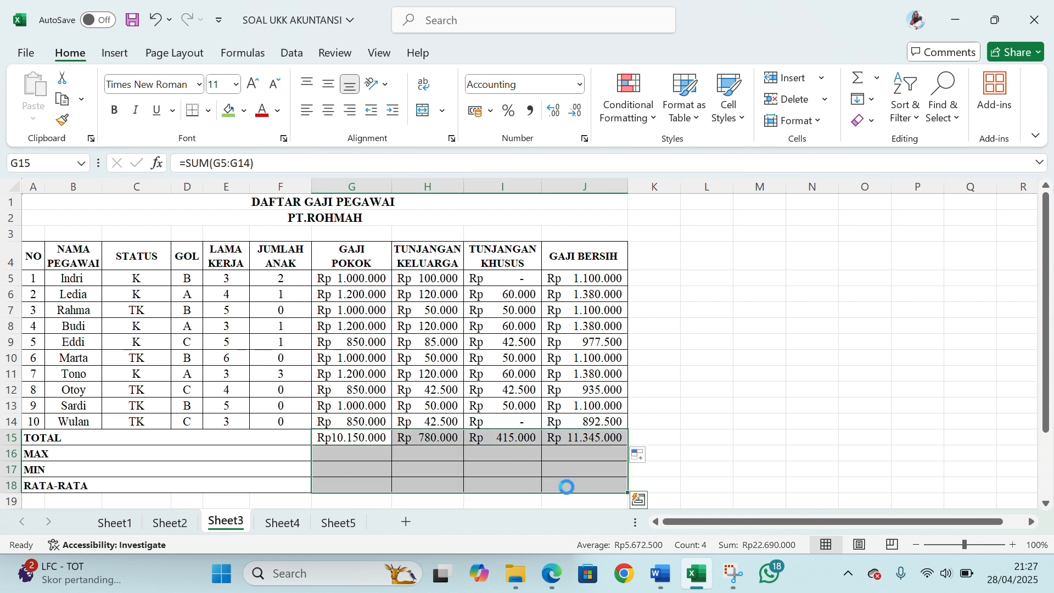
pyautogui.hotkey('ctrl', 'b')
pyautogui.moveTo(397, 190)
pyautogui.mouseDown()
pyautogui.moveTo(389, 184)
pyautogui.moveTo(400, 187)
pyautogui.mouseUp()
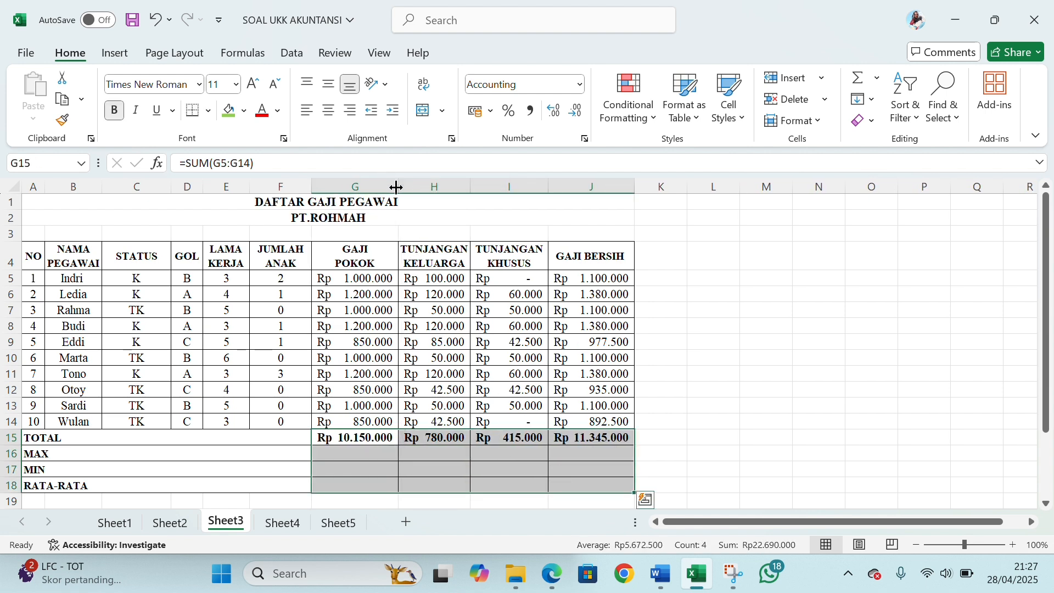
# - Find the highest base salary in G16 with the formula =MAX(G5:G14)
pyautogui.click(371, 456)
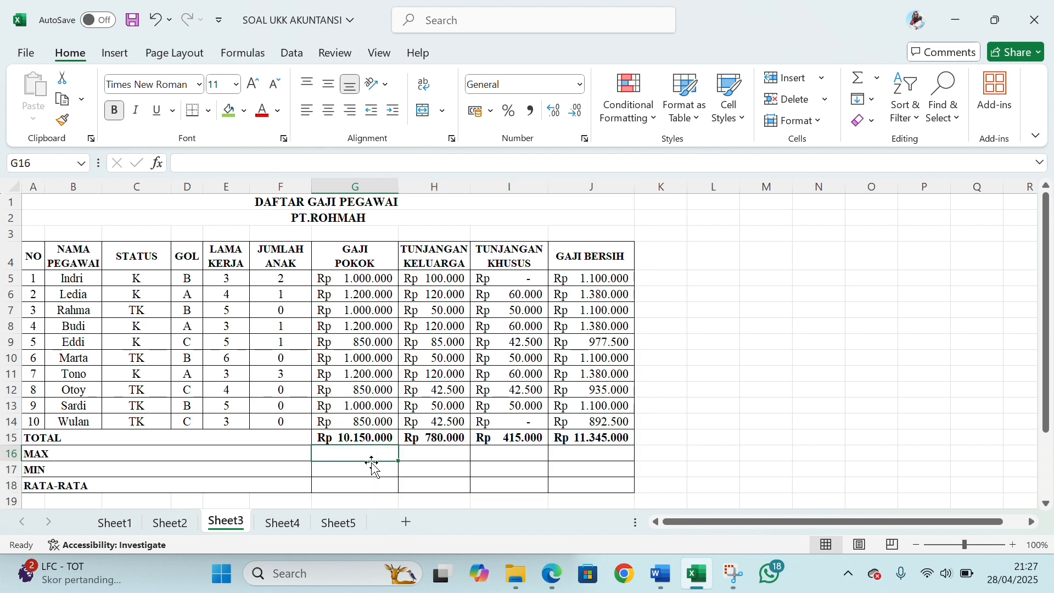
pyautogui.write('=MAX')
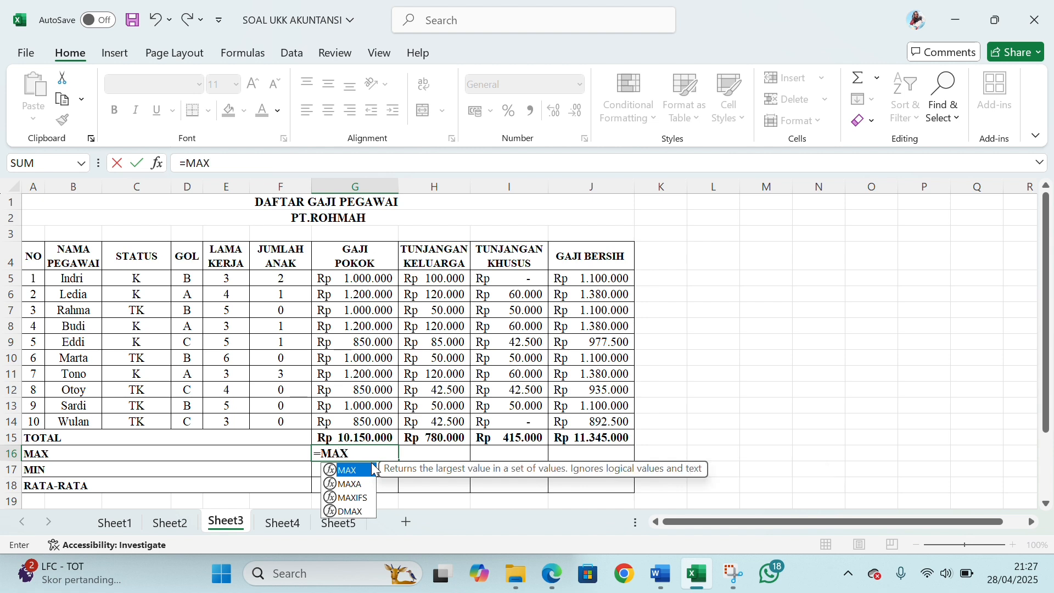
pyautogui.doubleClick(373, 471)
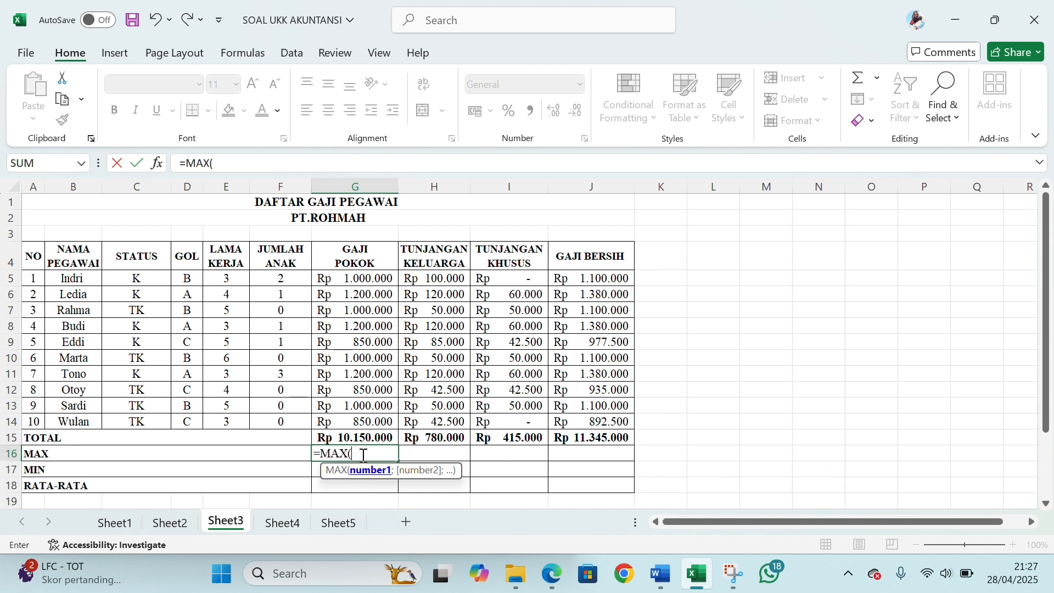
pyautogui.click(360, 285)
pyautogui.moveTo(360, 284); pyautogui.dragTo(358, 421)
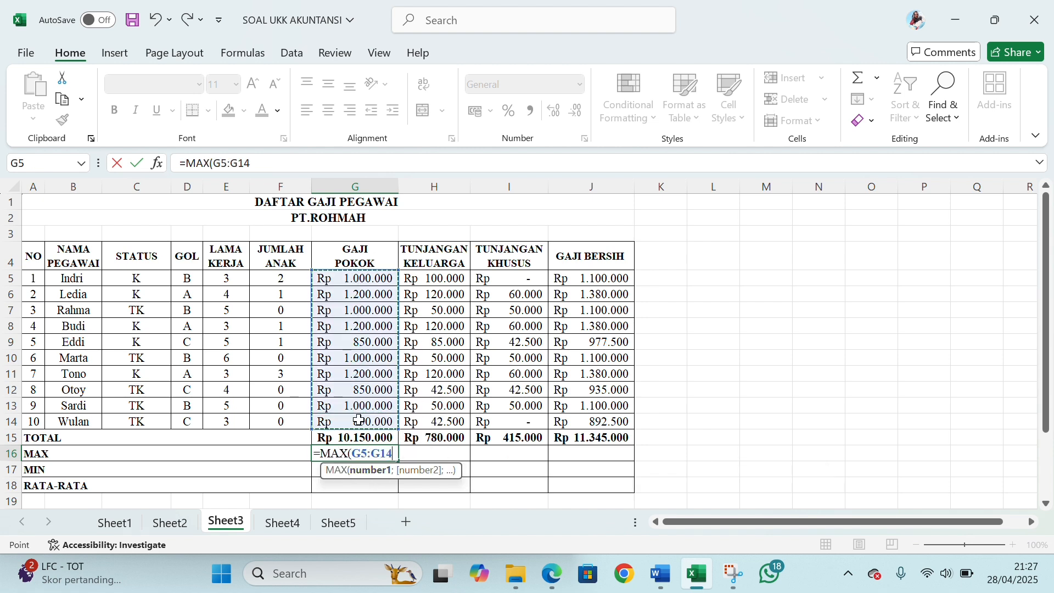
pyautogui.press('Return')
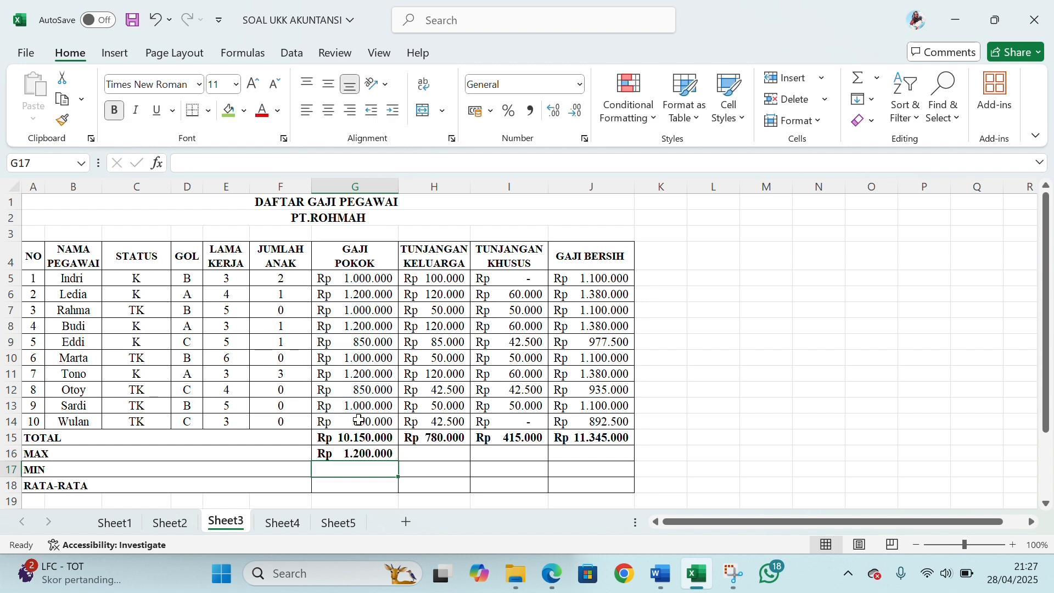
# - Copy the maximum formula from G16 across to J16
pyautogui.click(370, 453)
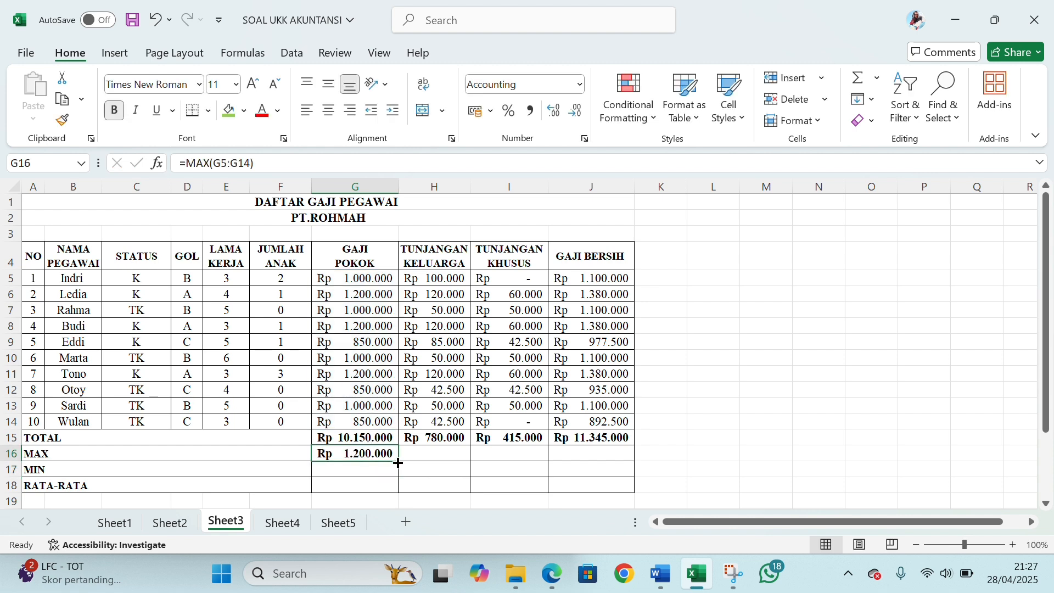
pyautogui.moveTo(398, 463); pyautogui.dragTo(601, 464)
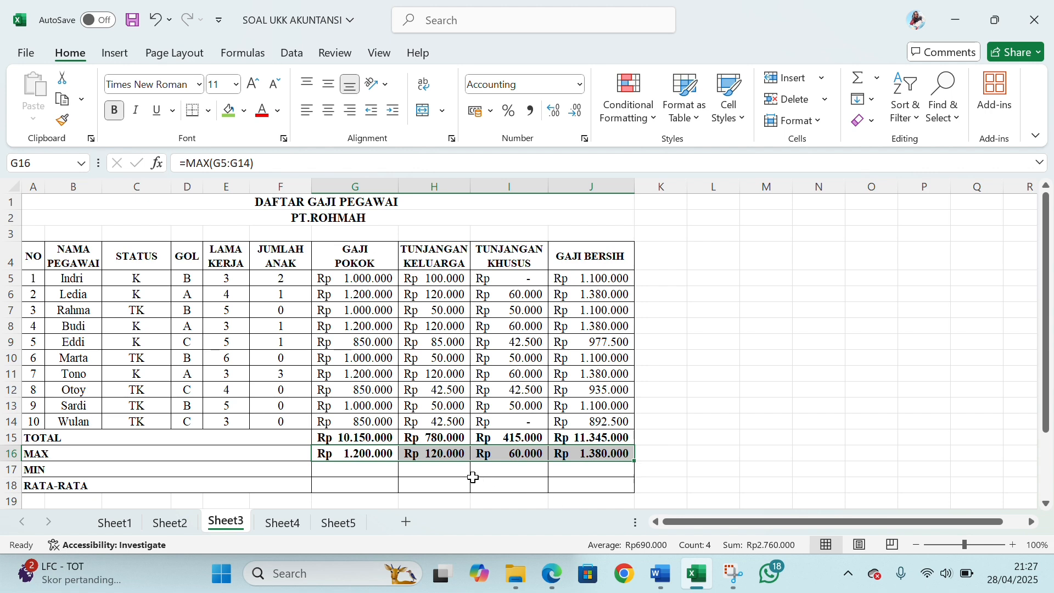
# - Find the lowest base salary in G17 with =MIN(G5:G14) and copy the formula across to J17
pyautogui.scroll(-1, 417, 450)
pyautogui.click(365, 421)
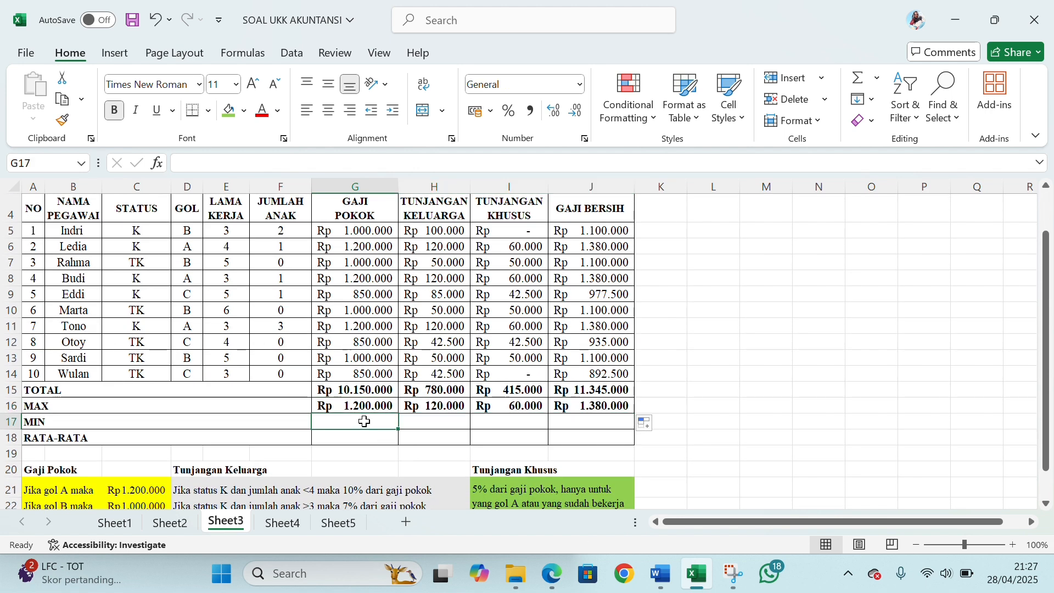
pyautogui.write('=MIN')
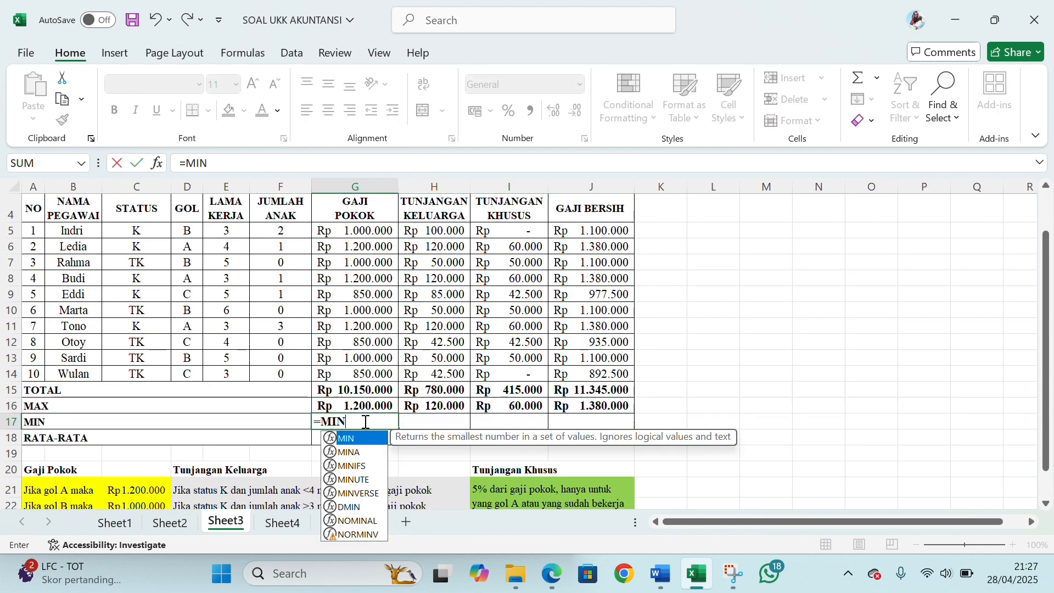
pyautogui.doubleClick(369, 439)
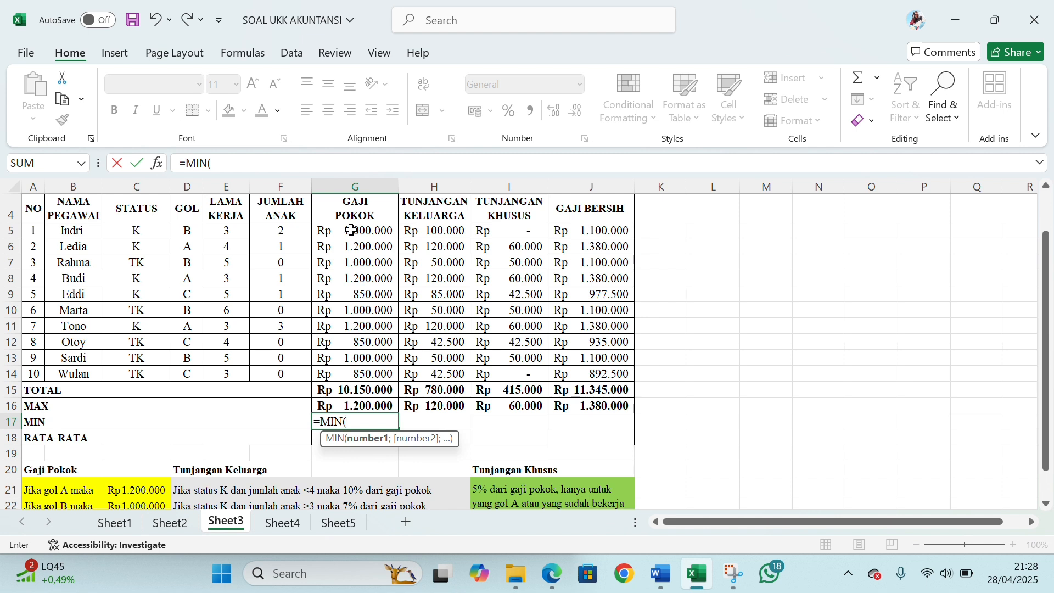
pyautogui.moveTo(355, 230); pyautogui.dragTo(358, 373)
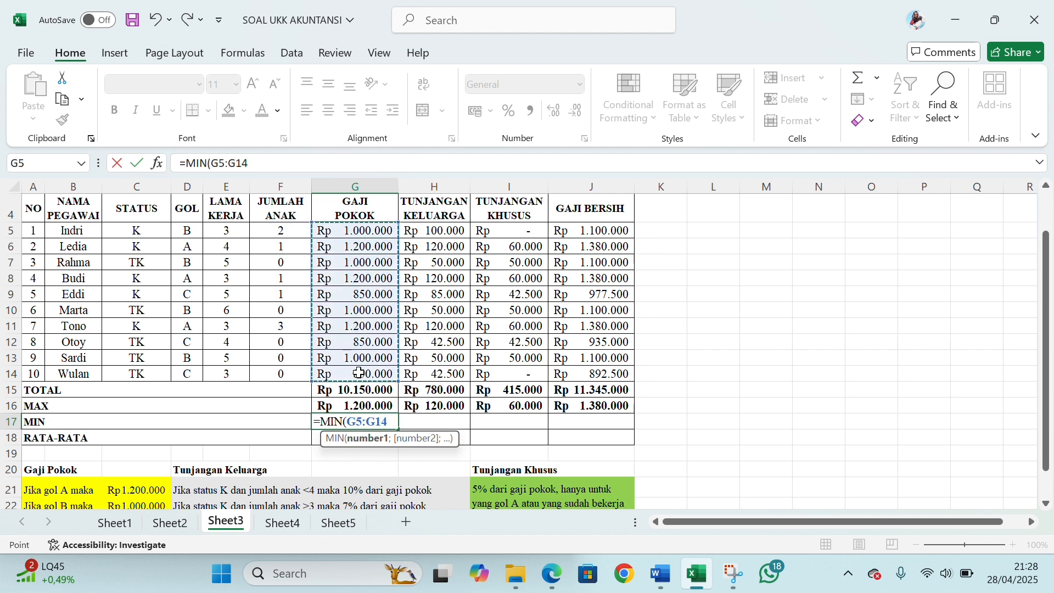
pyautogui.write(')')
pyautogui.press('Return')
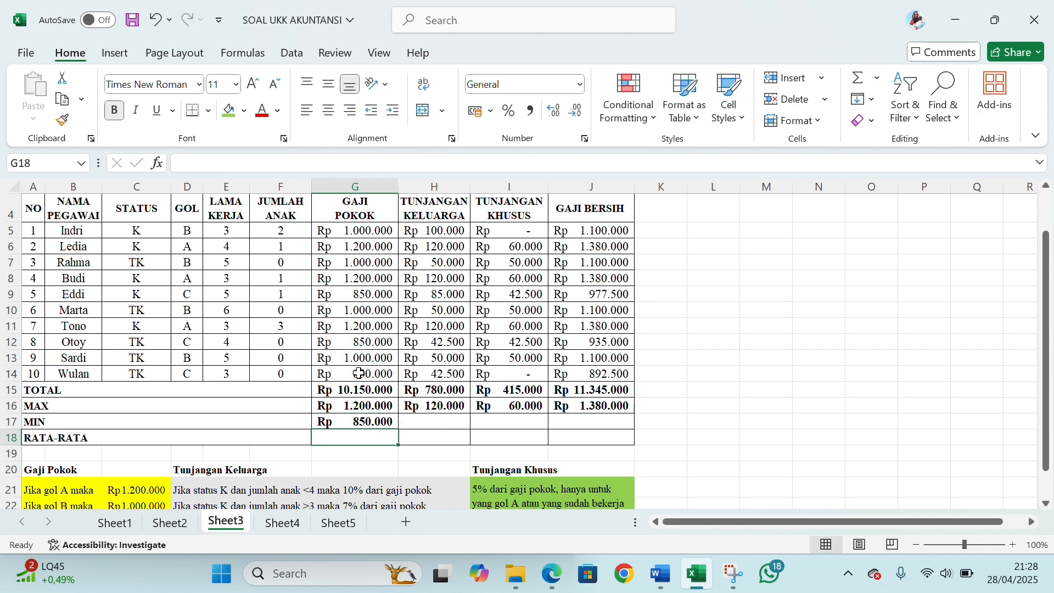
pyautogui.click(369, 422)
pyautogui.moveTo(400, 432); pyautogui.dragTo(605, 425)
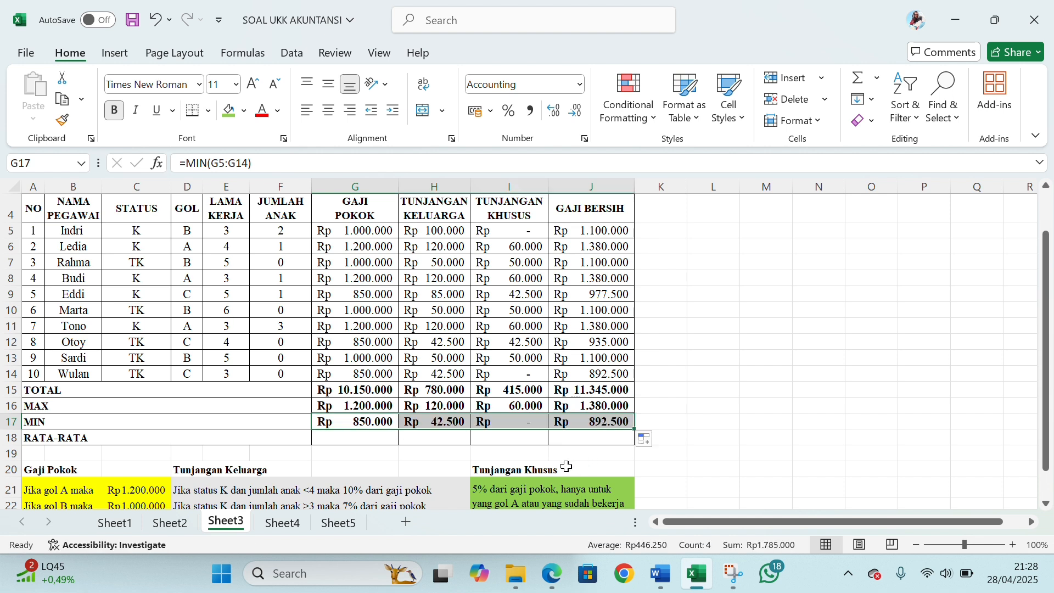
# - Average the base salaries in G18 with =AVERAGE(G5:G14) and copy the formula across to J18
pyautogui.click(327, 442)
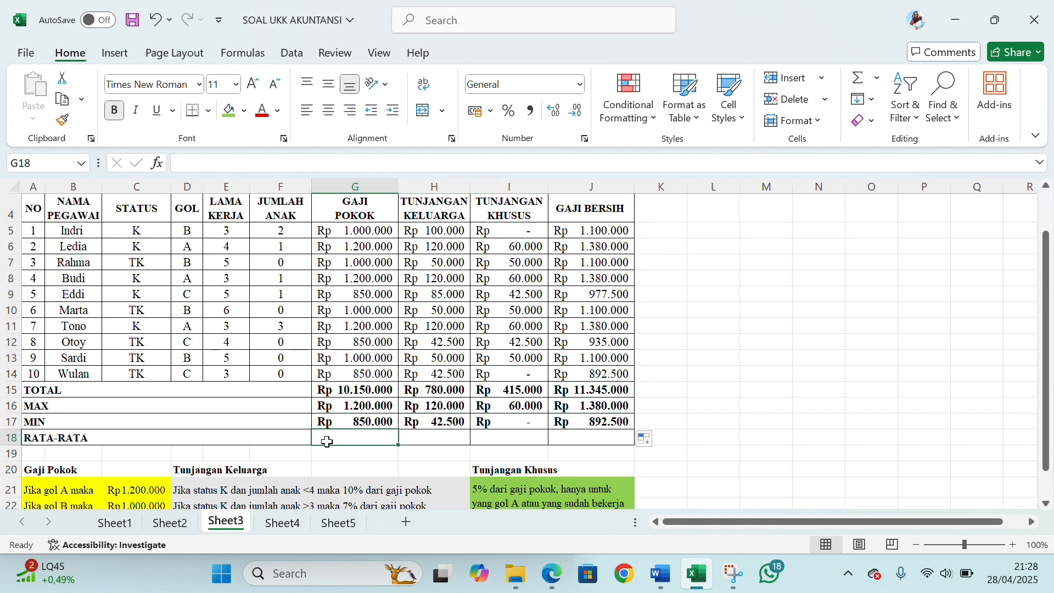
pyautogui.write('=A')
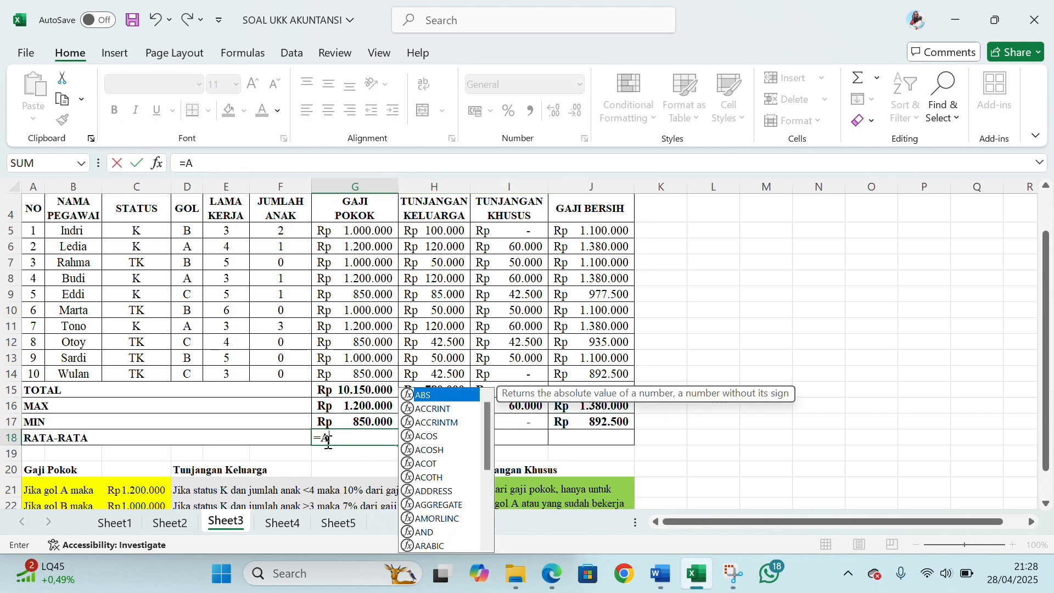
pyautogui.write('VER')
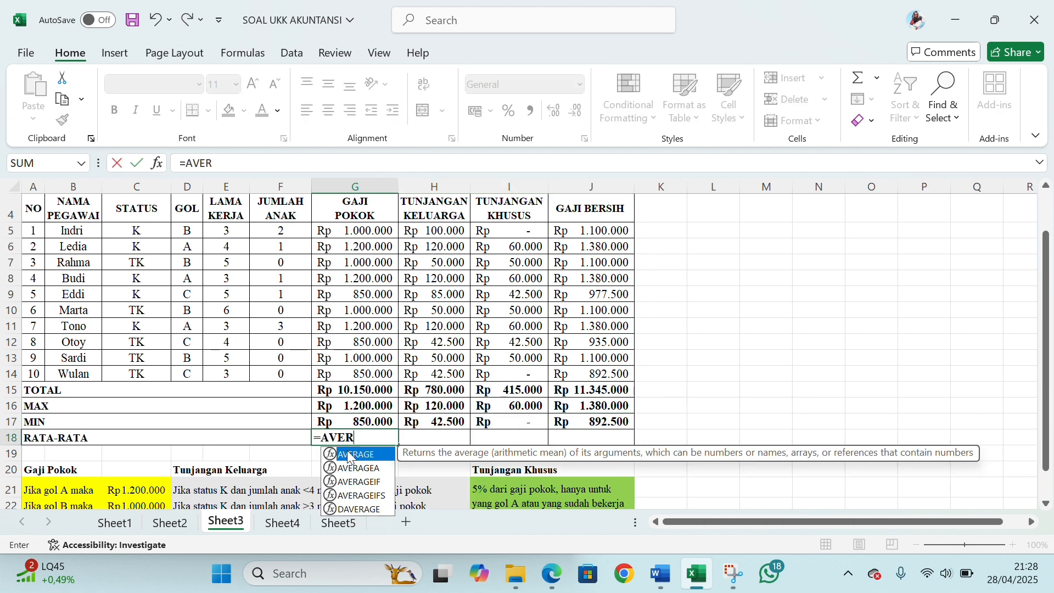
pyautogui.press('Tab')
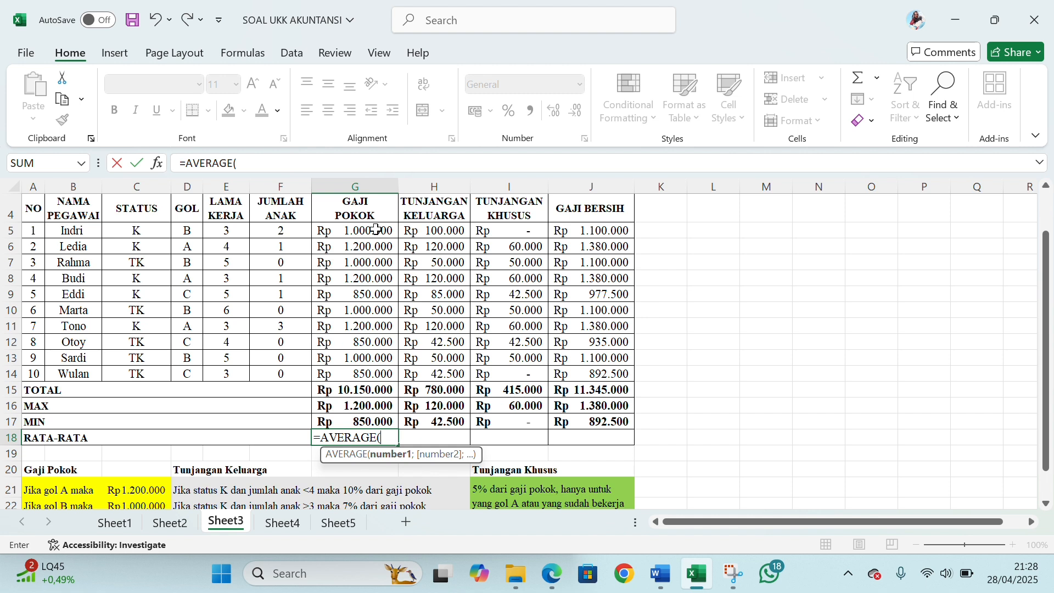
pyautogui.moveTo(375, 230); pyautogui.dragTo(381, 374)
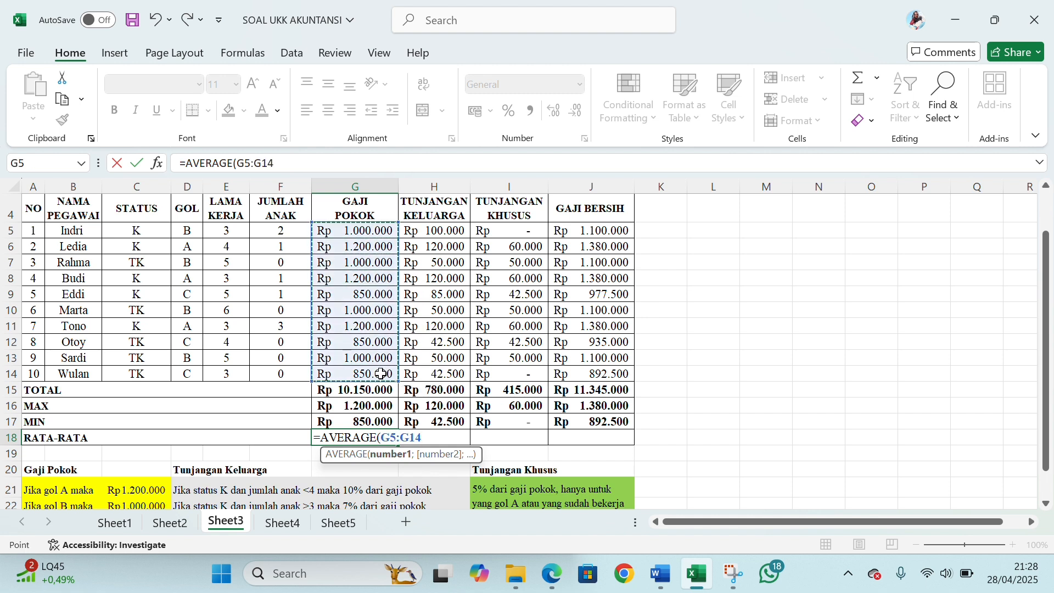
pyautogui.write(')')
pyautogui.press('Return')
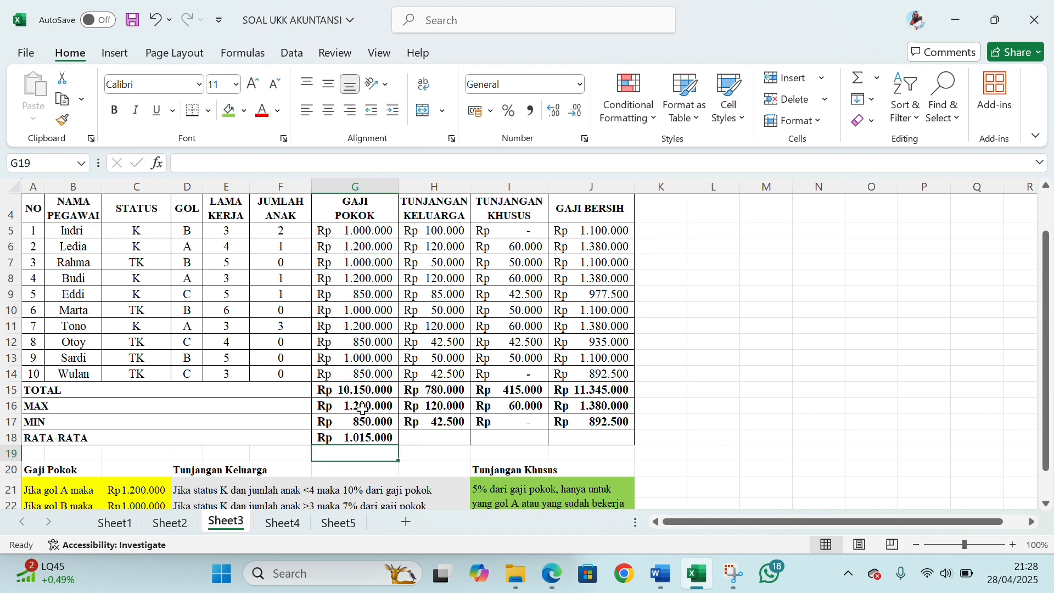
pyautogui.click(362, 434)
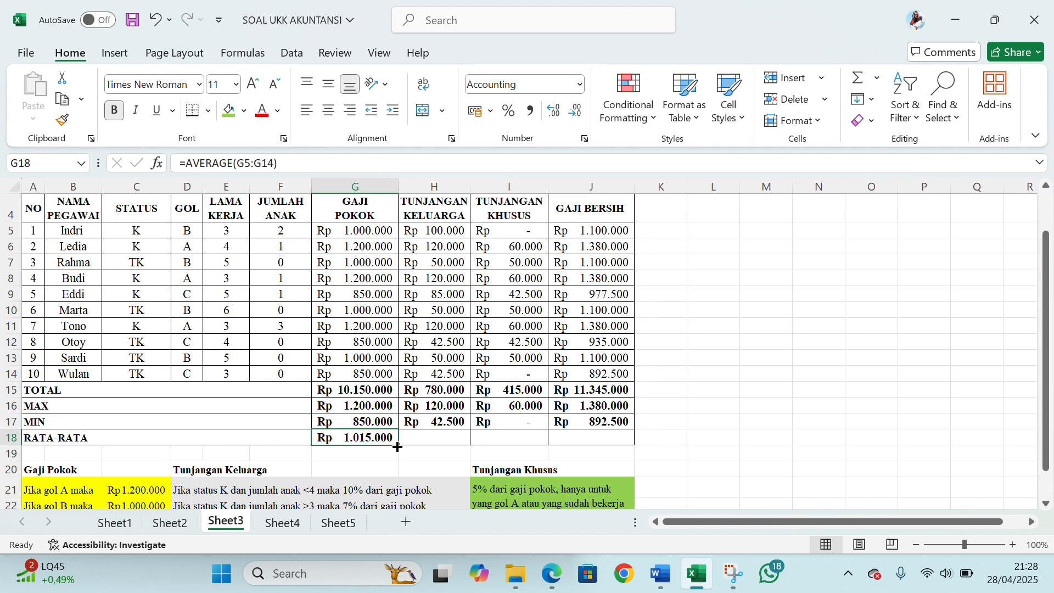
pyautogui.moveTo(400, 445); pyautogui.dragTo(609, 445)
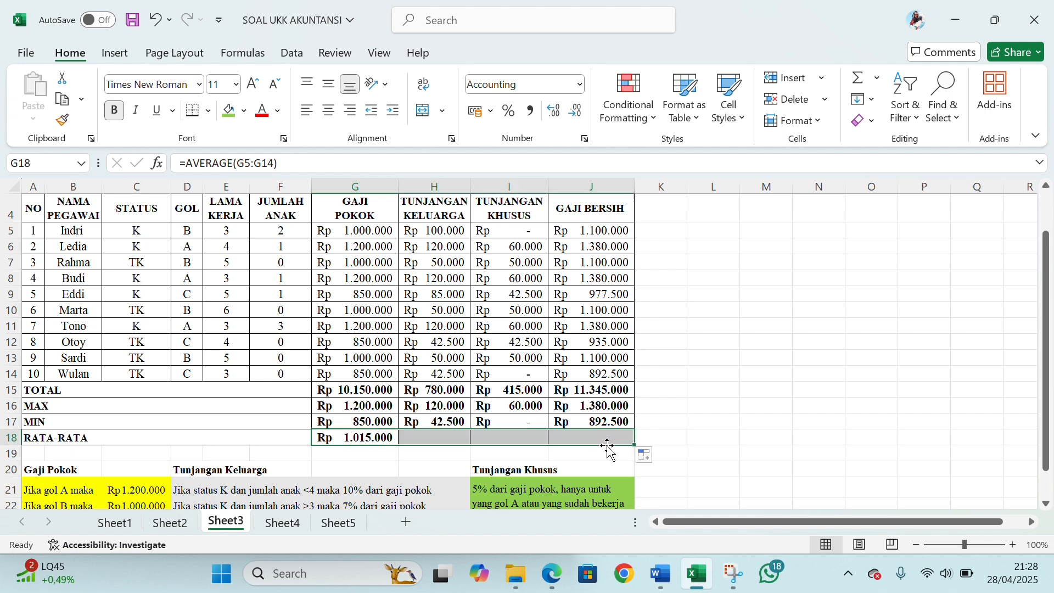
pyautogui.scroll(1, 353, 284)
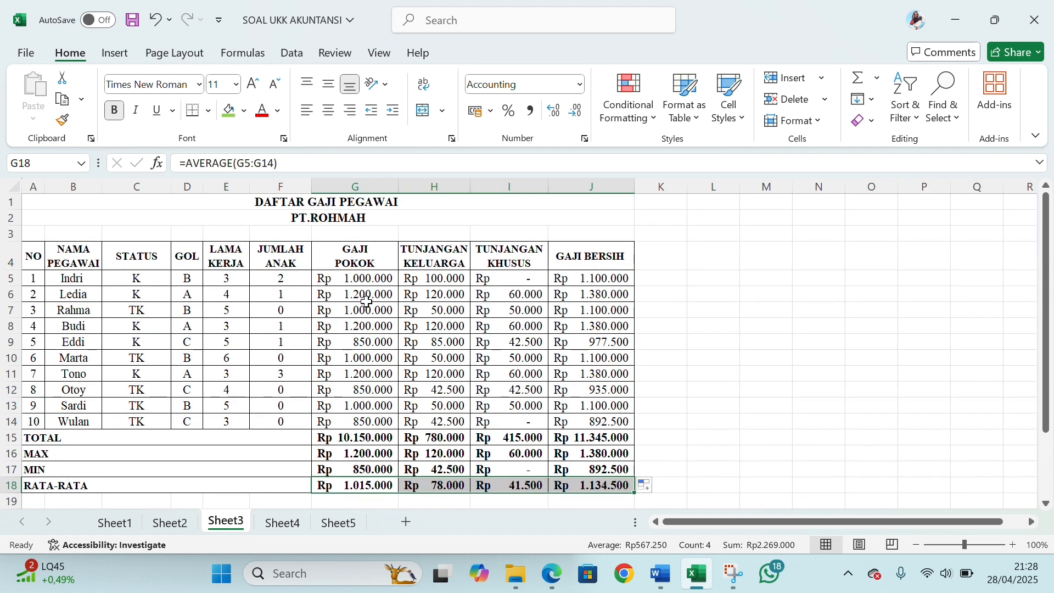